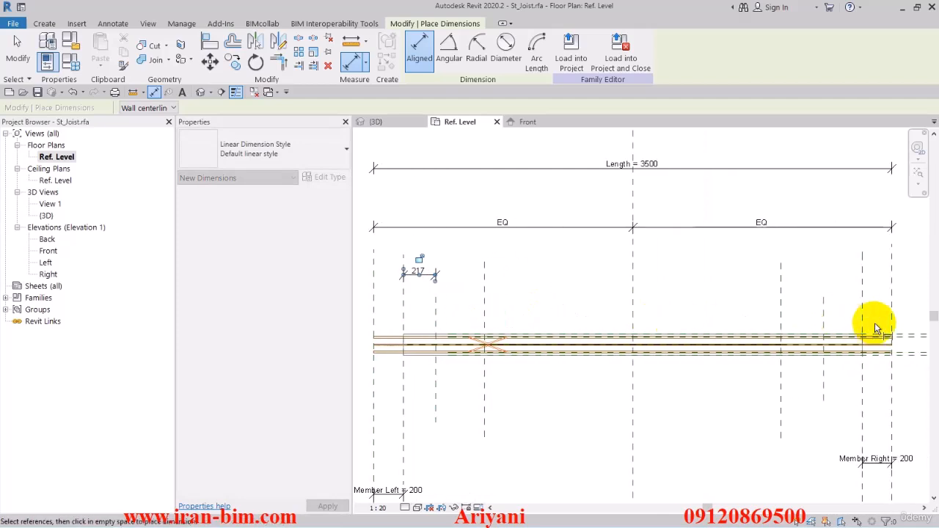
- Add an aligned dimension between the short reference plane near the joist's right end and the adjacent member-end reference plane
click(822, 311)
click(861, 306)
click(851, 283)
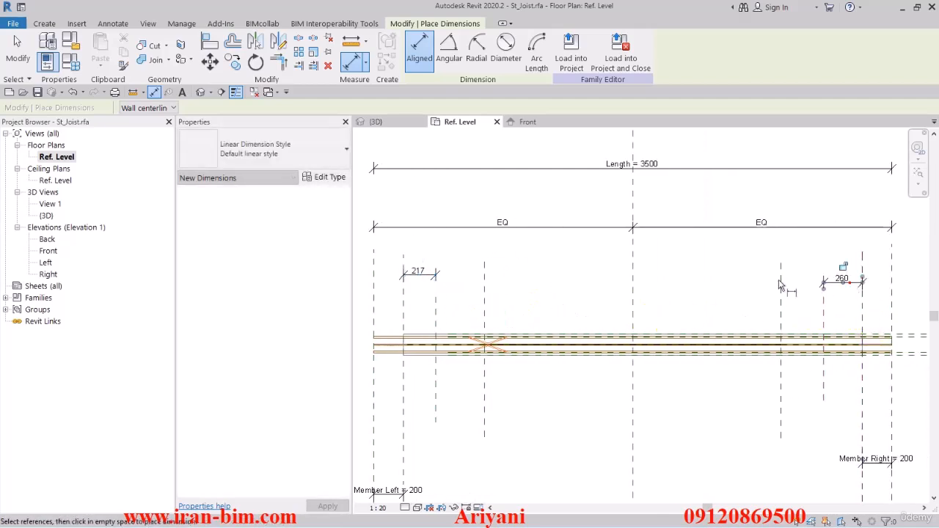
click(21, 51)
- Label the two end-spacing dimensions above the joist's ends with a new instance family parameter named Start Trusses
click(415, 271)
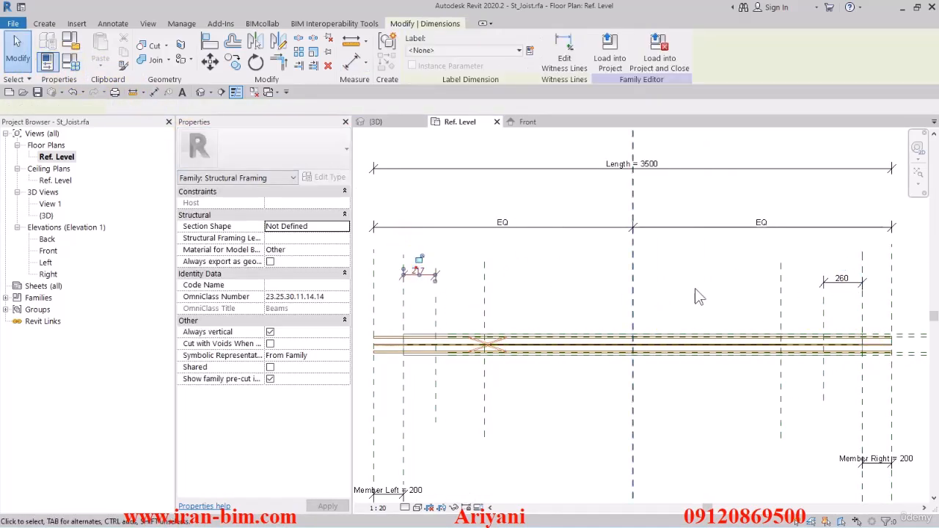
ctrl+click(841, 279)
click(531, 51)
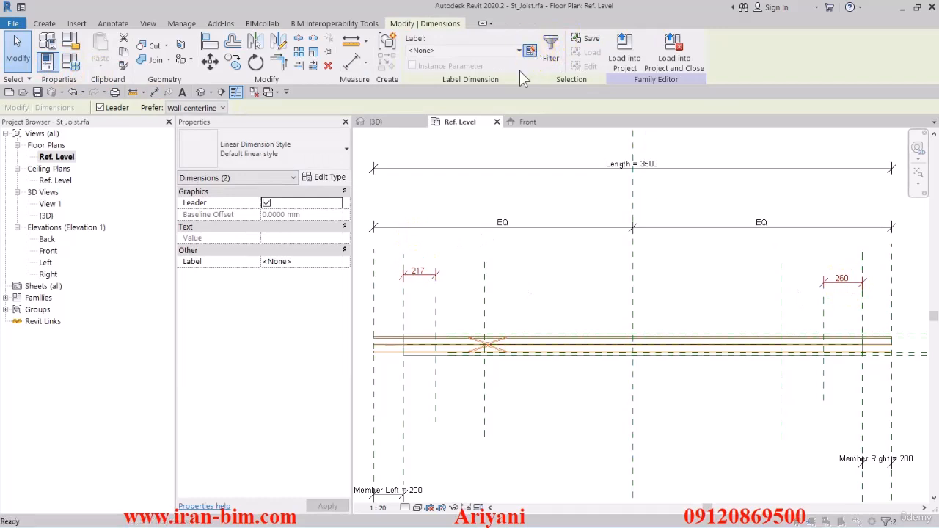
text(S)
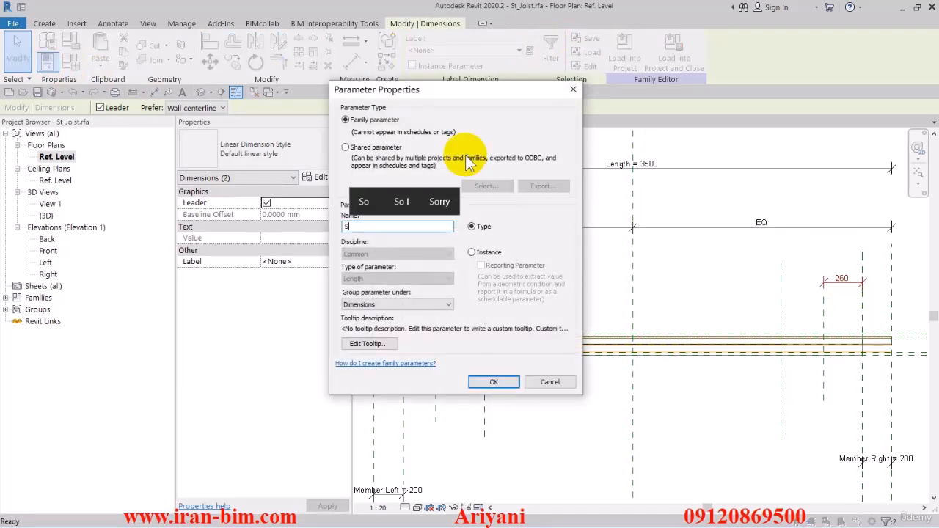
text(tart)
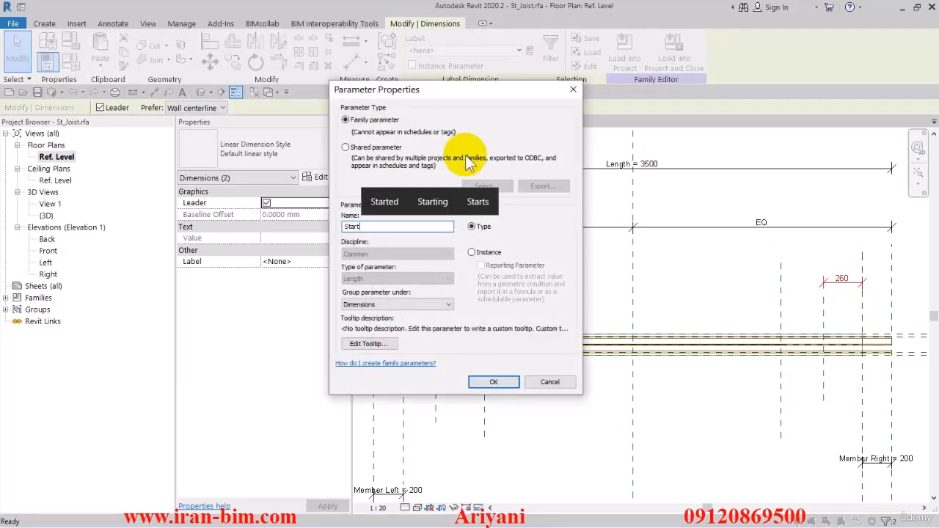
text( Tru)
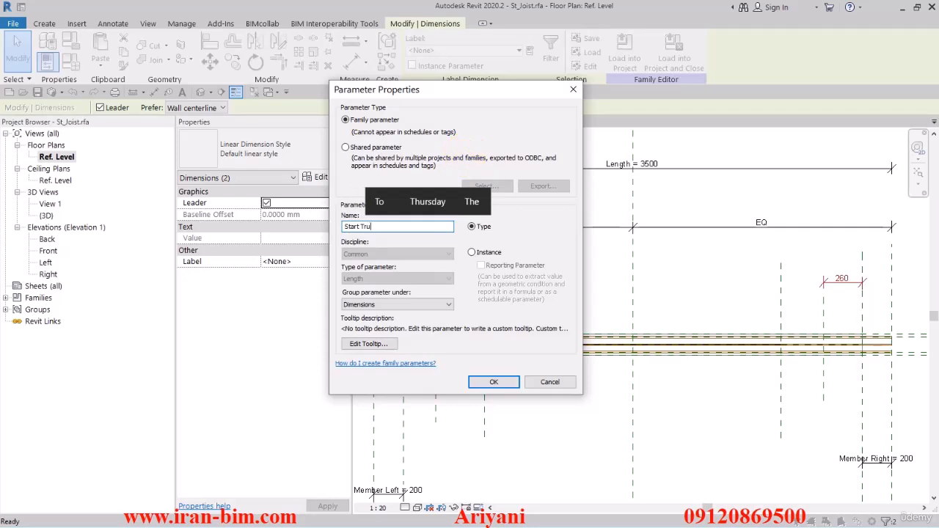
text(sses)
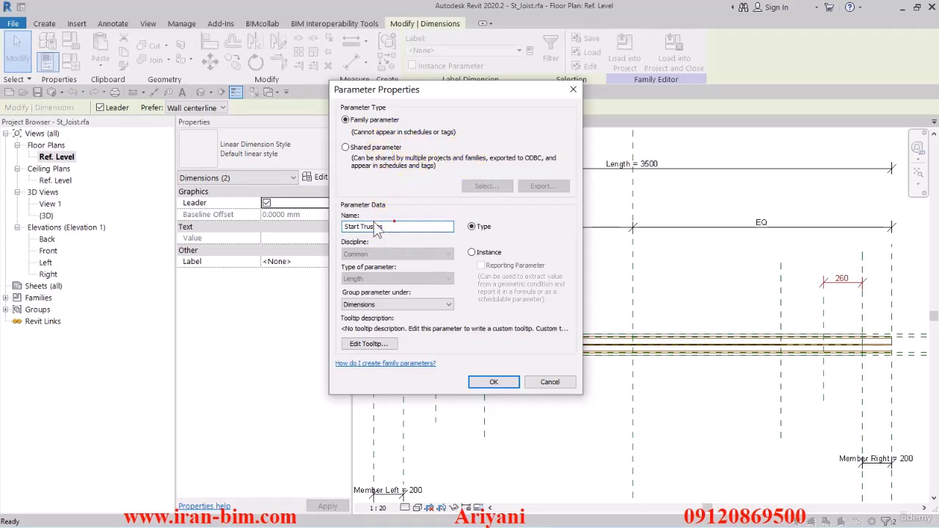
drag(408, 228, 285, 234)
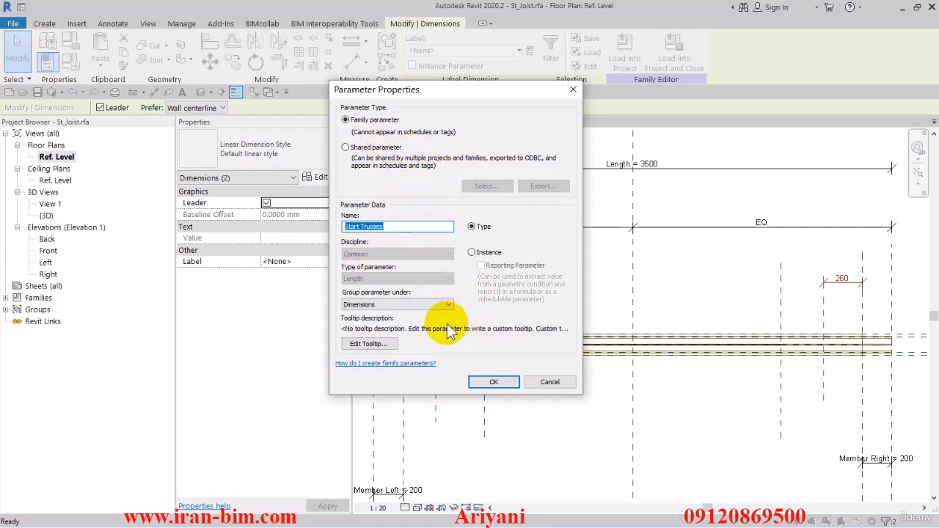
click(488, 253)
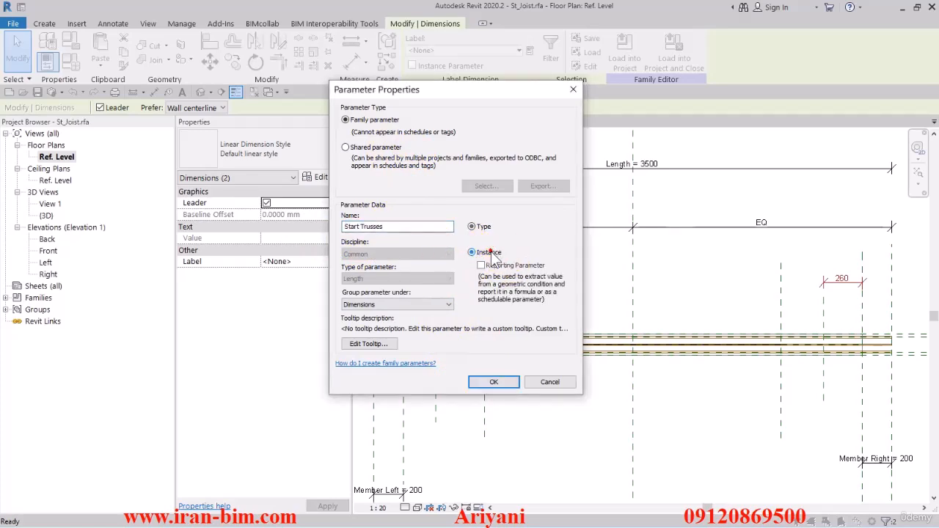
click(498, 382)
click(586, 413)
- Find the Start Trusses parameter in the family types, set it to 200 and apply it
middle_drag(588, 415, 631, 402)
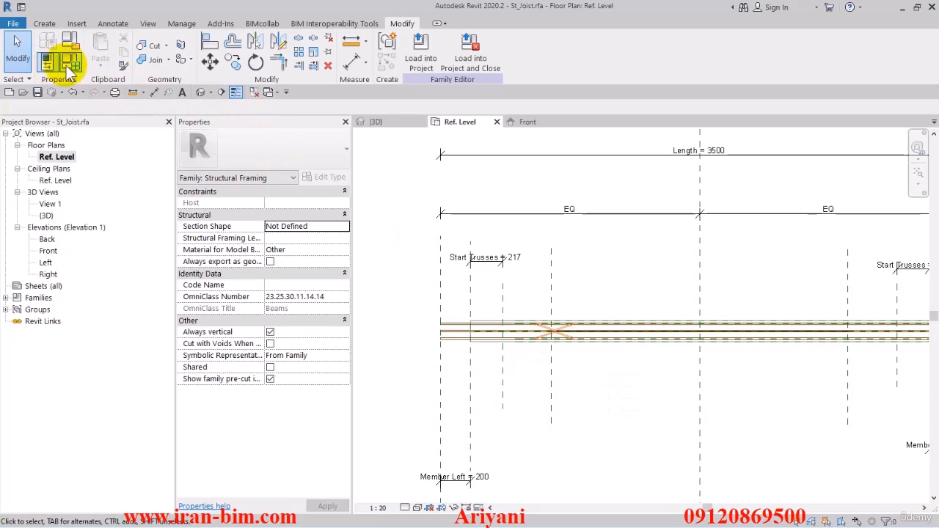
click(70, 62)
click(109, 76)
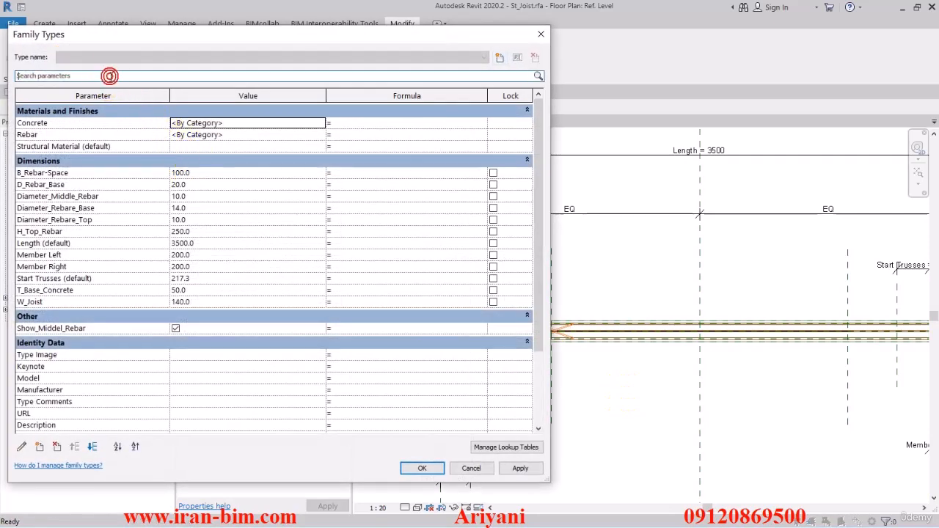
text(Start Trusses)
drag(184, 123, 237, 122)
text(200)
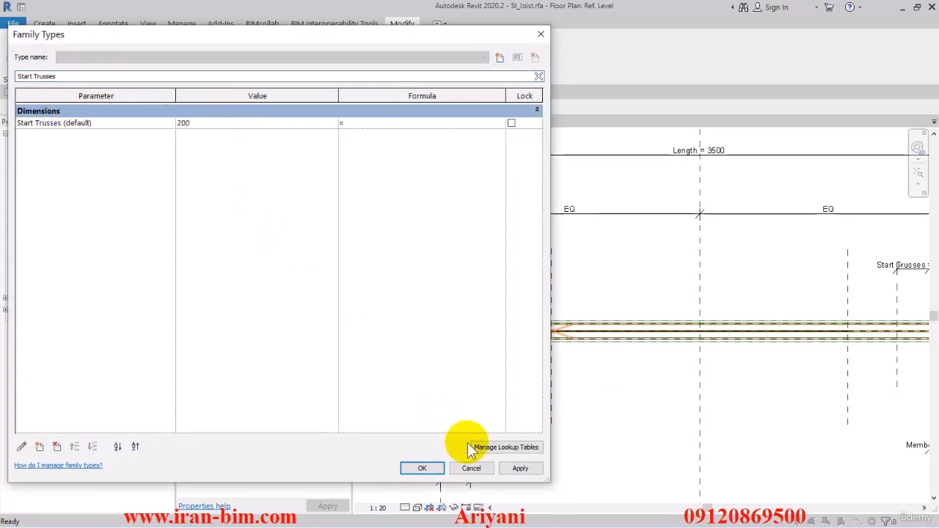
click(520, 467)
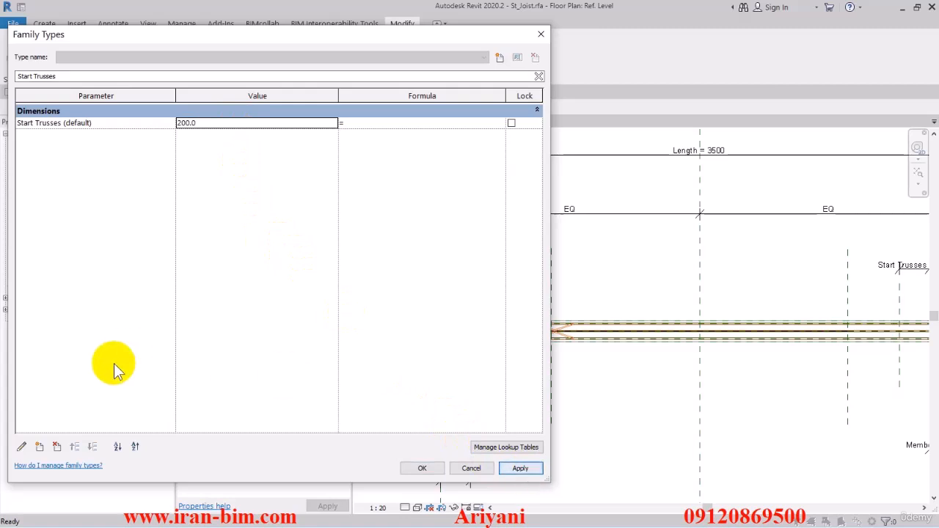
- Create an instance length parameter named Space, grouped under Dimensions
click(39, 447)
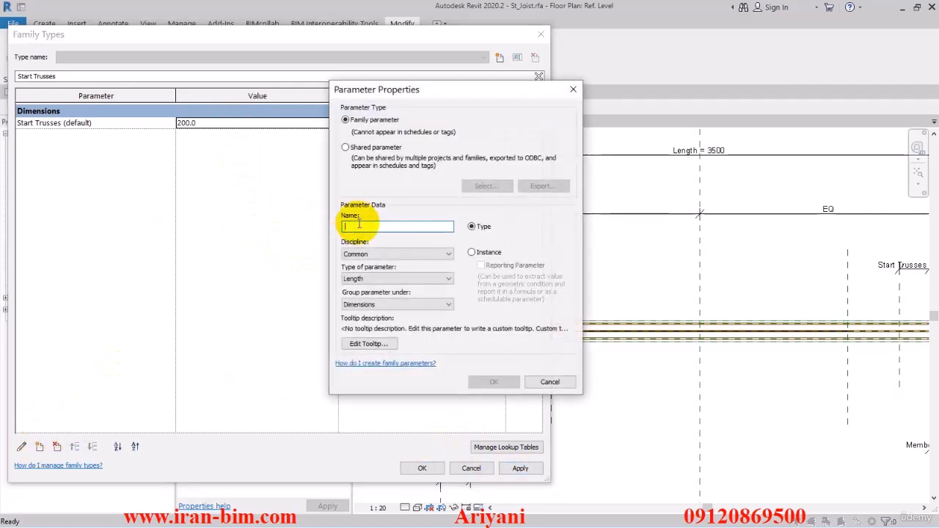
text(Space)
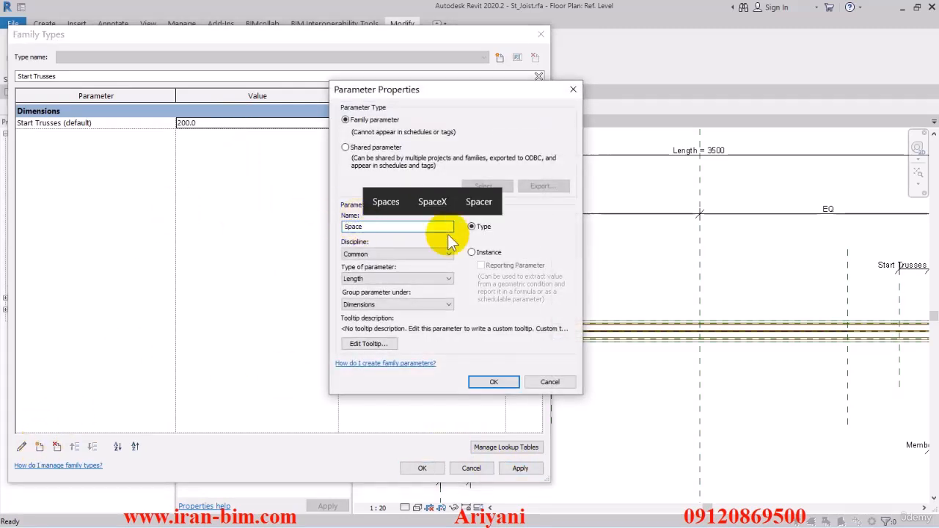
click(471, 252)
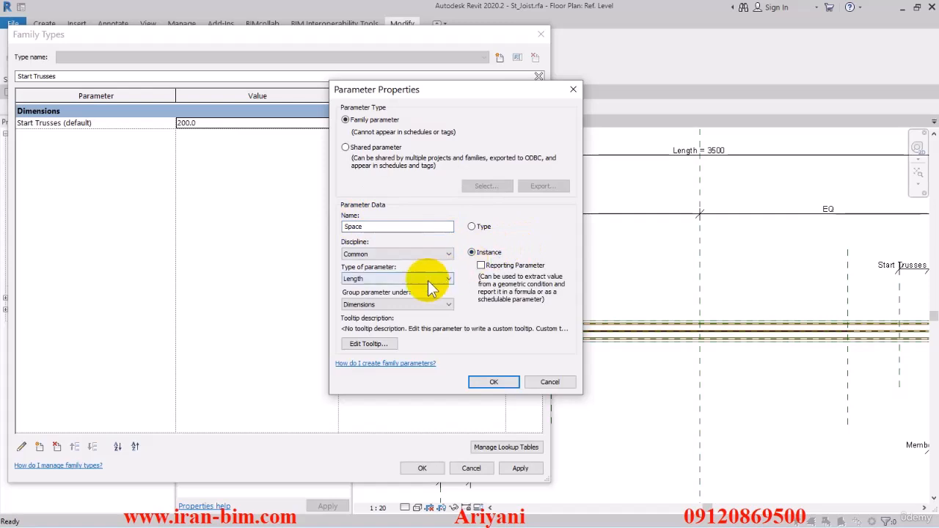
click(490, 382)
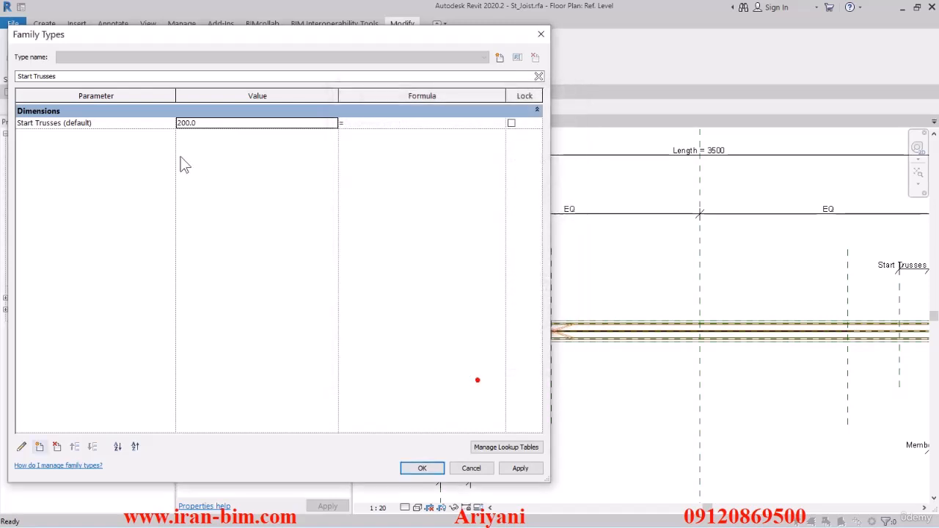
- Filter the parameters for Space, set its value to 400 and apply it
click(81, 77)
text(Space)
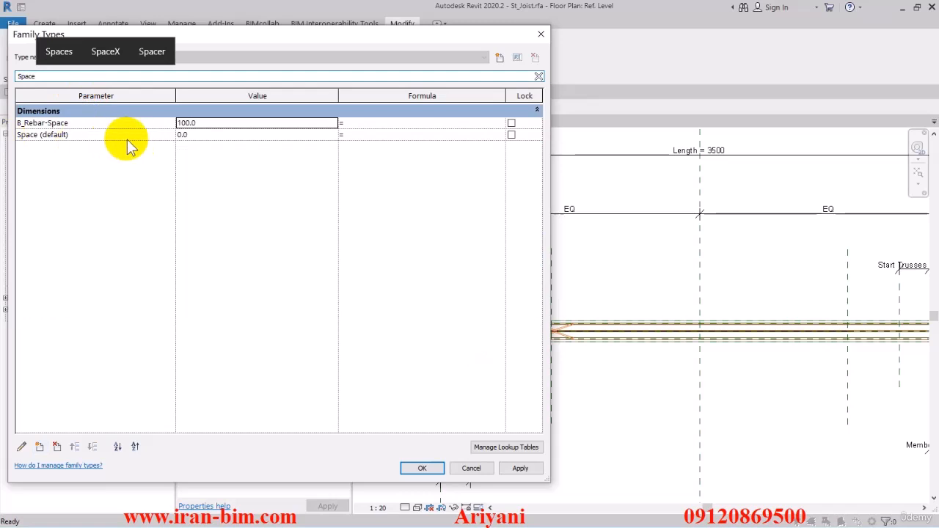
click(195, 135)
text(400)
click(367, 276)
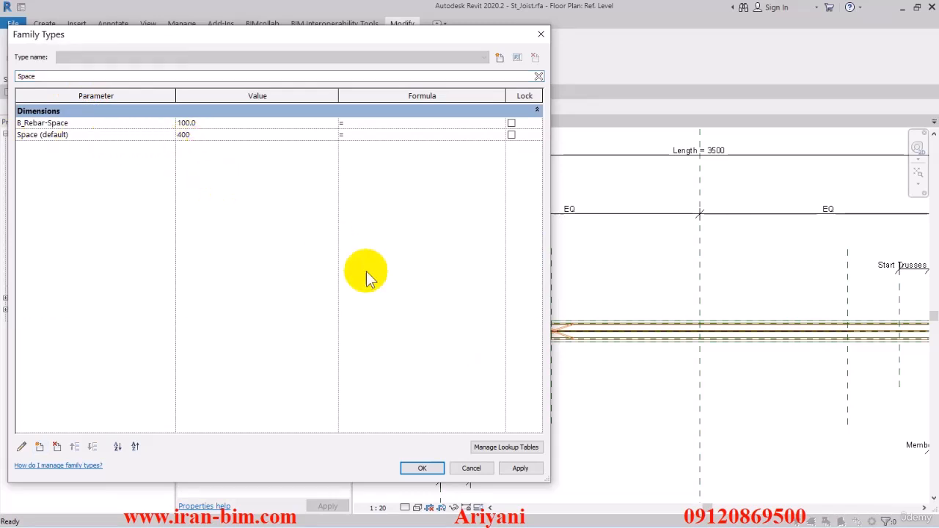
click(517, 468)
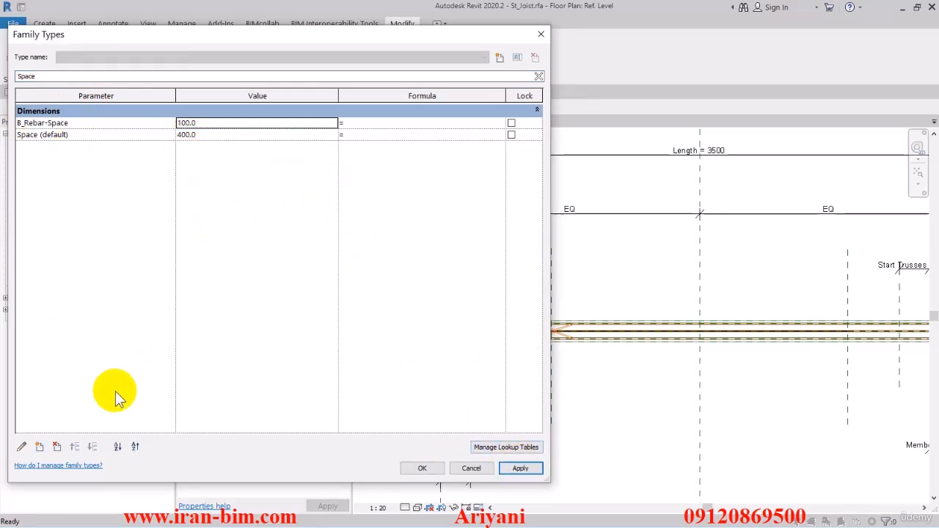
- Clear the parameter filter and create an instance integer parameter named Number Trusses, grouped under Other
double_click(46, 78)
key(BackSpace)
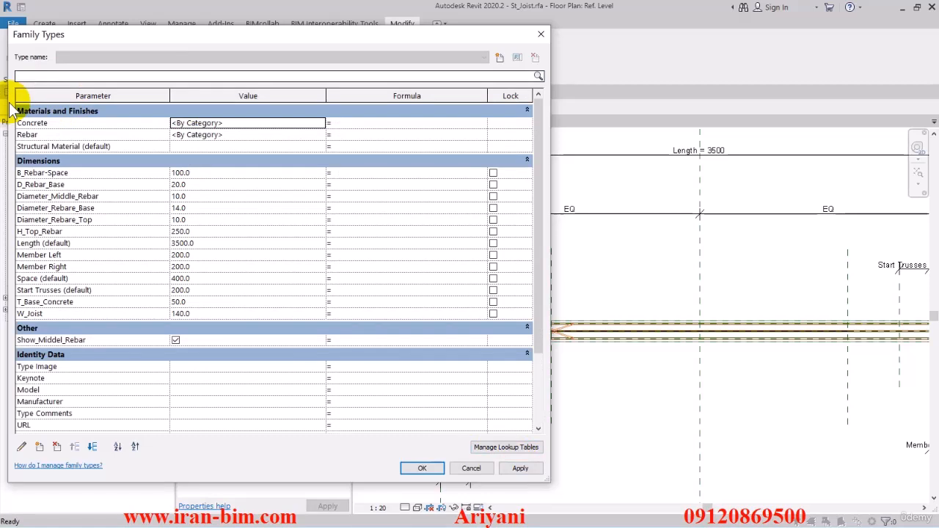
click(40, 447)
text(Num)
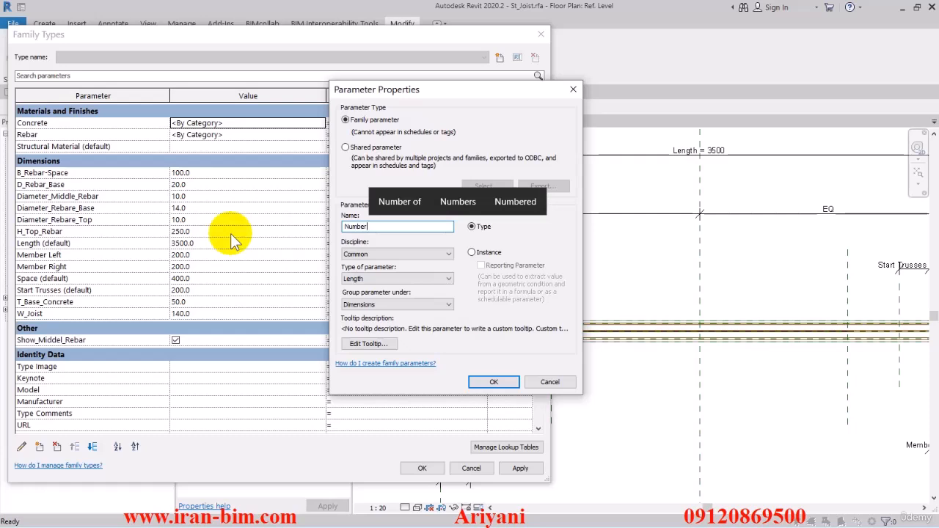
text(ber)
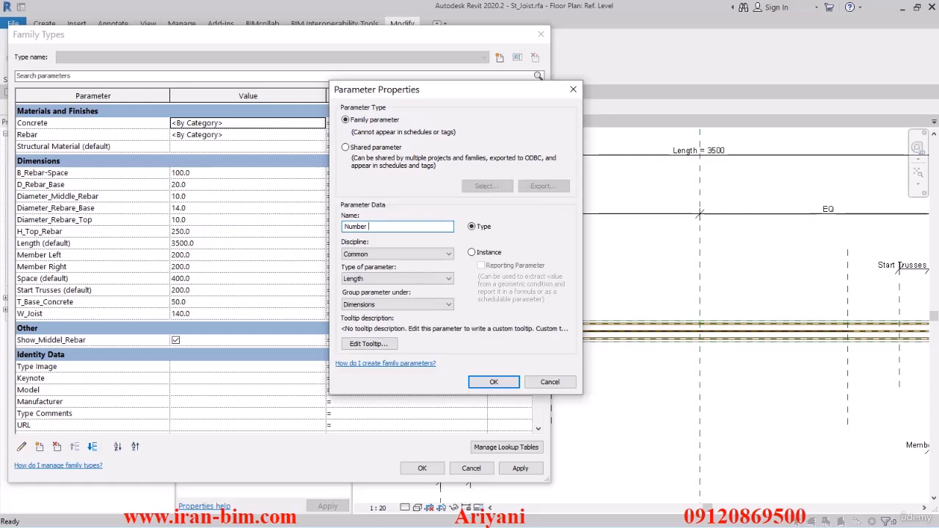
text( Trusses)
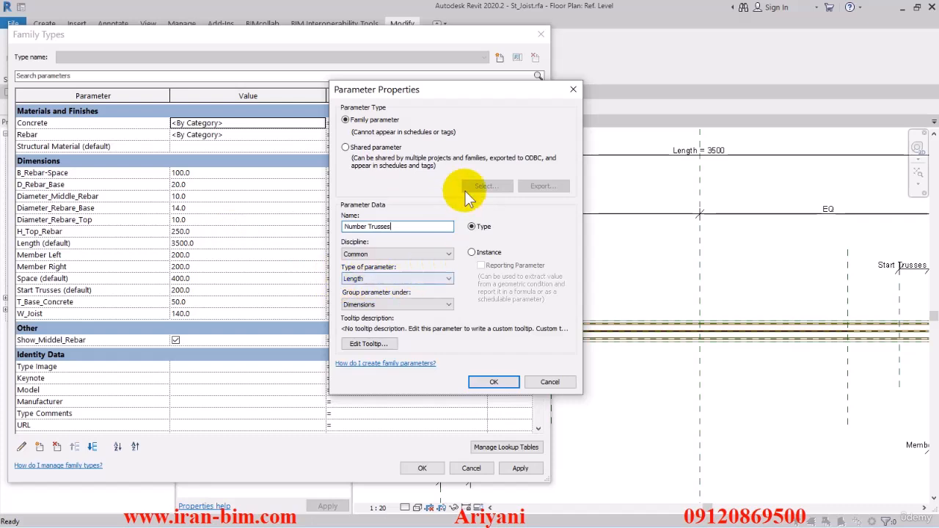
click(389, 278)
click(371, 297)
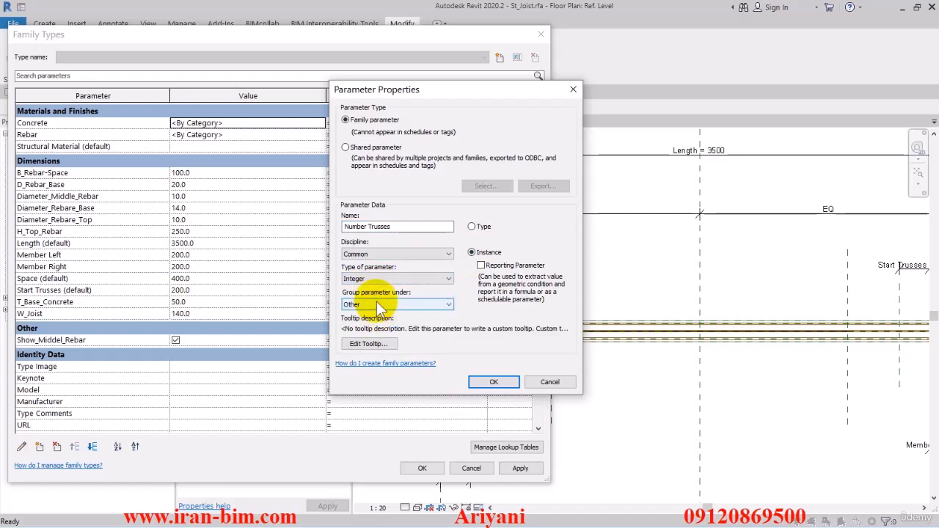
click(379, 308)
click(376, 305)
click(379, 308)
click(377, 305)
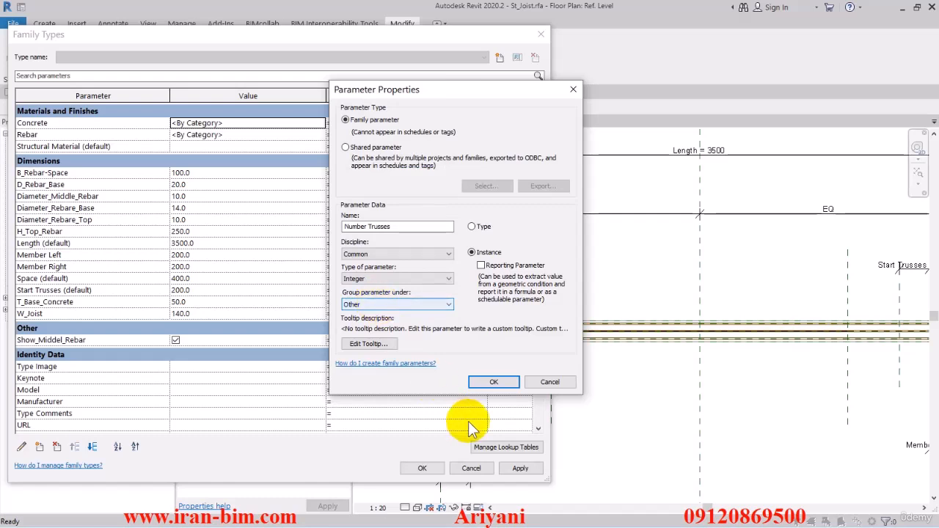
click(494, 381)
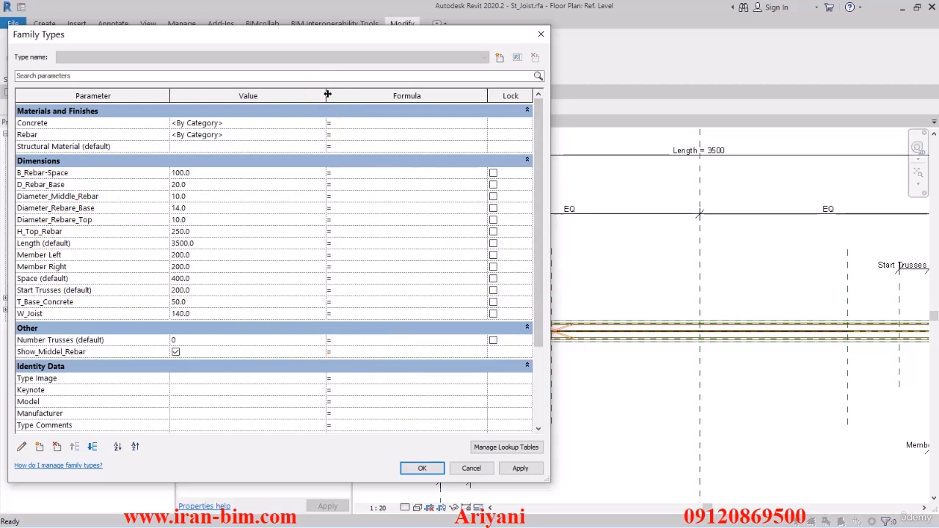
- Give Number Trusses the formula (Length-(2*Start Trusses))/Space and accept the family types
drag(325, 95, 253, 95)
click(283, 340)
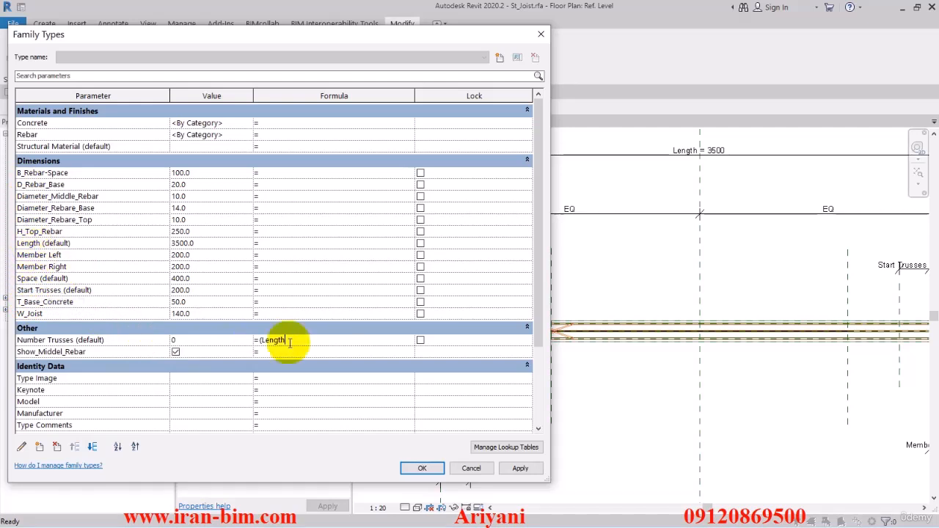
text(-)
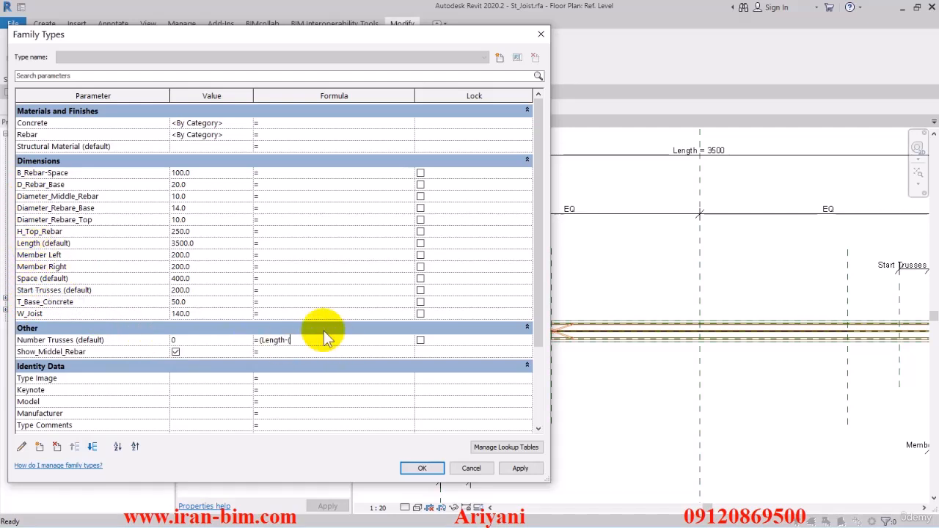
text((2*Start Trusses)
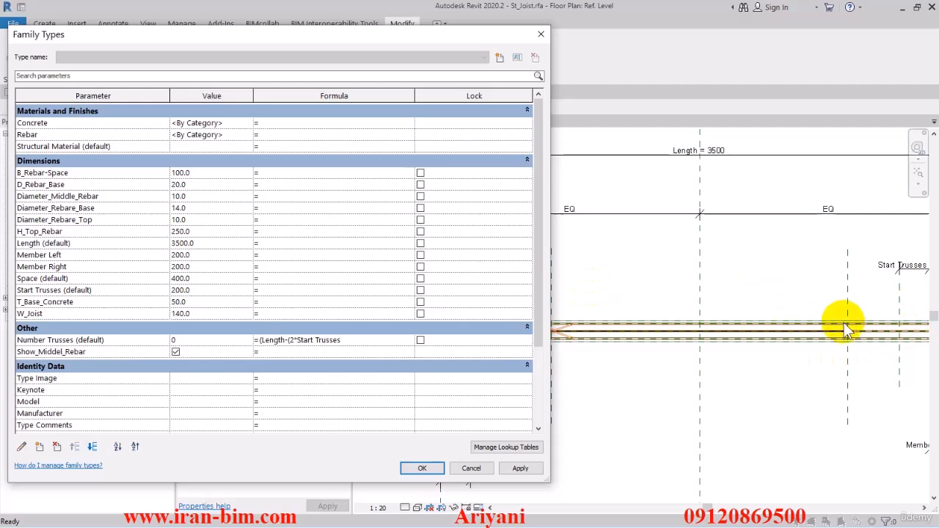
text())/Space)
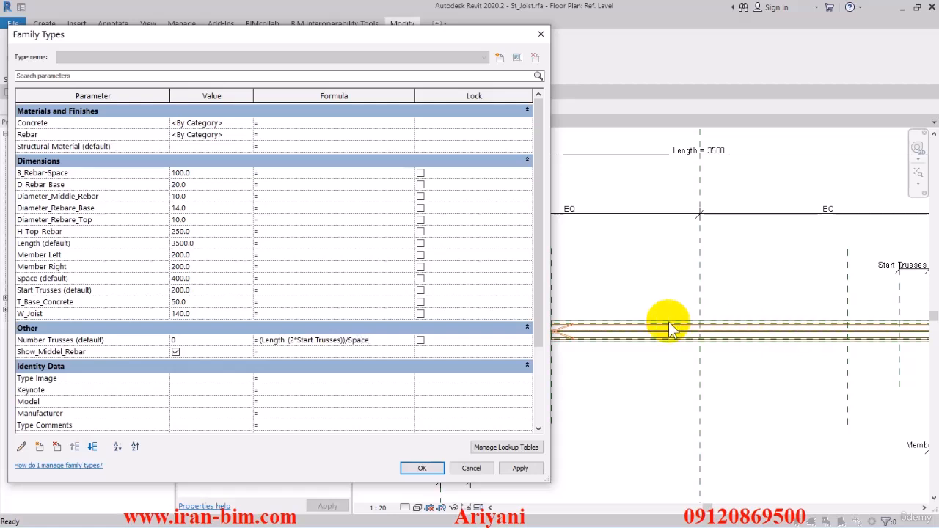
click(325, 267)
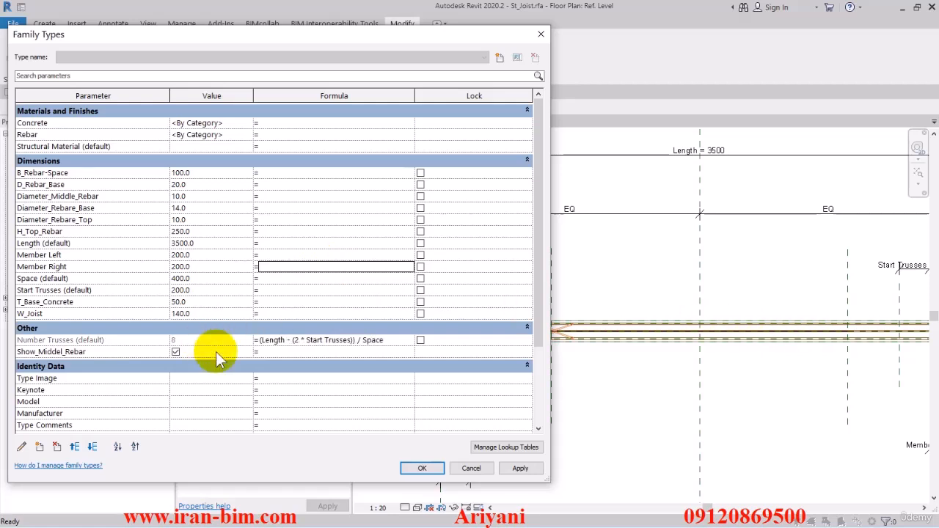
click(33, 244)
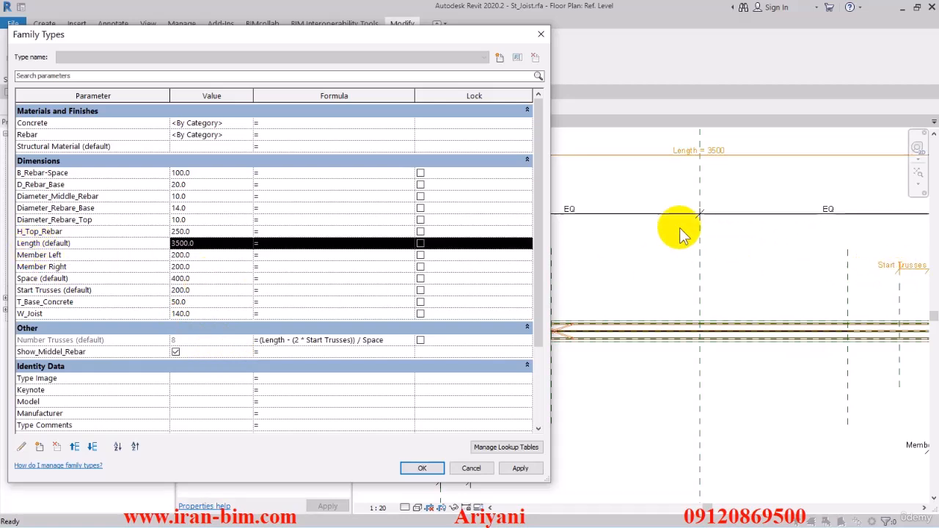
click(432, 470)
- Align the A_Part_of_Joist truss component with the left Start Trusses reference plane and lock the alignment
mouse_move(597, 357)
middle_down()
mouse_move(612, 362)
mouse_move(608, 356)
middle_up()
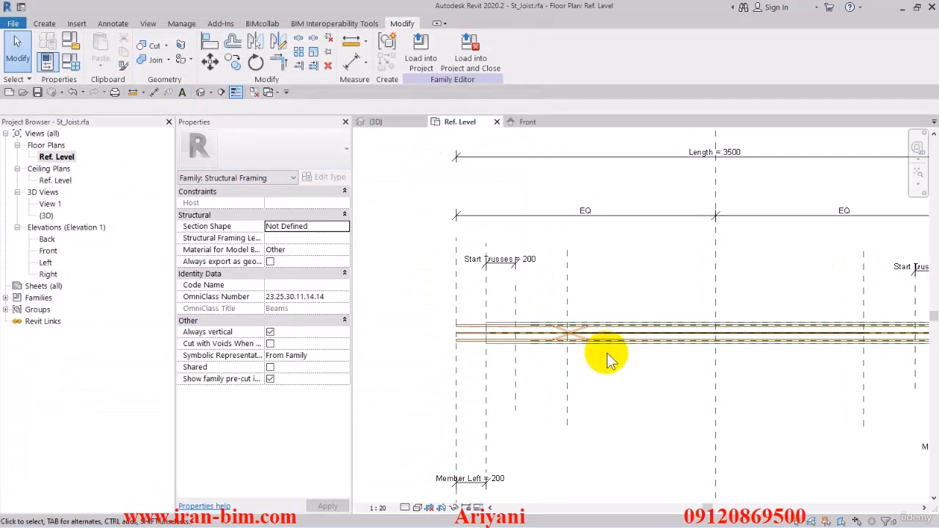
click(575, 327)
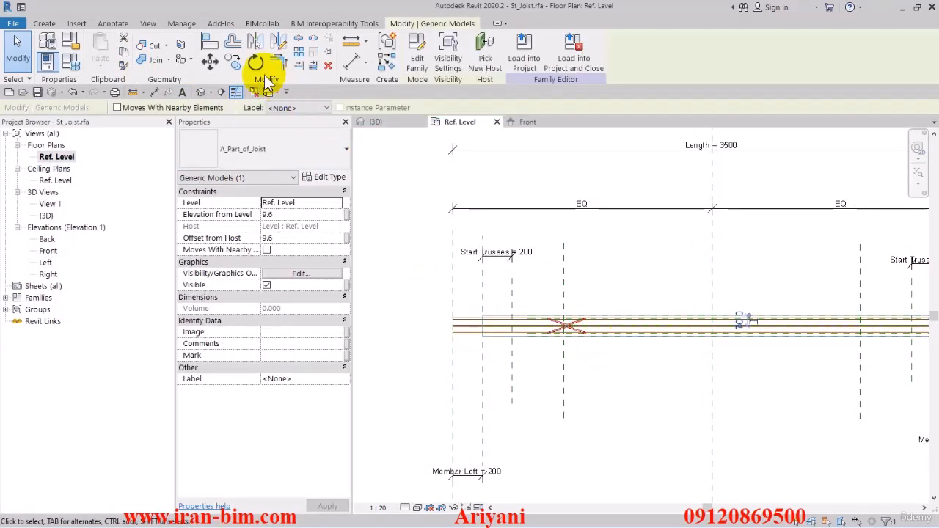
click(209, 41)
click(513, 286)
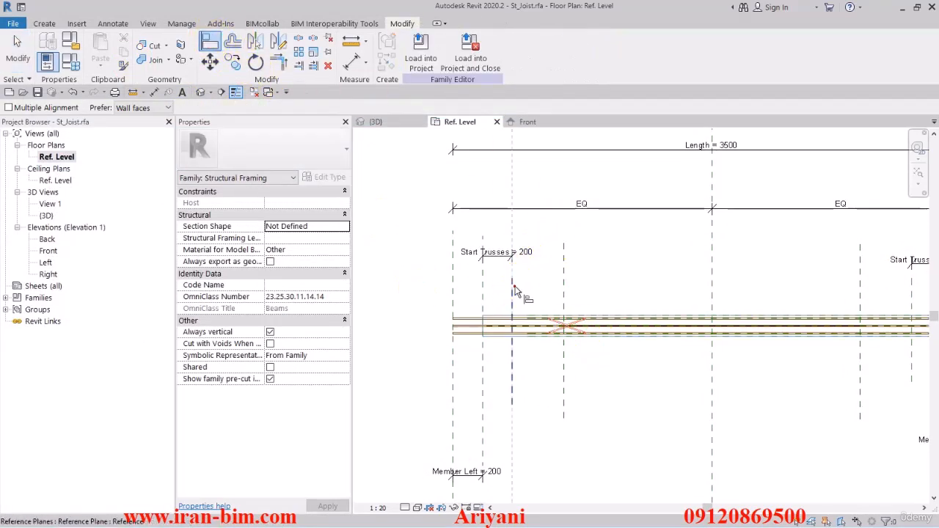
click(568, 342)
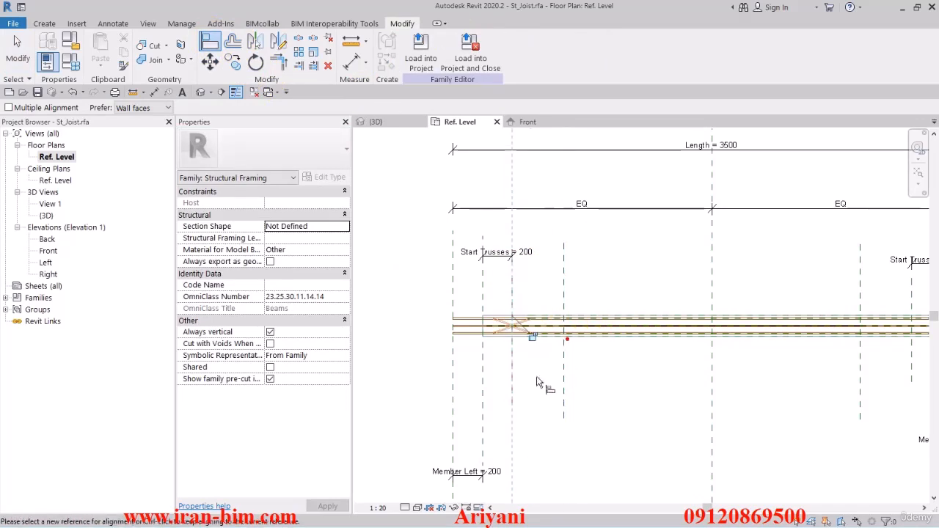
click(18, 48)
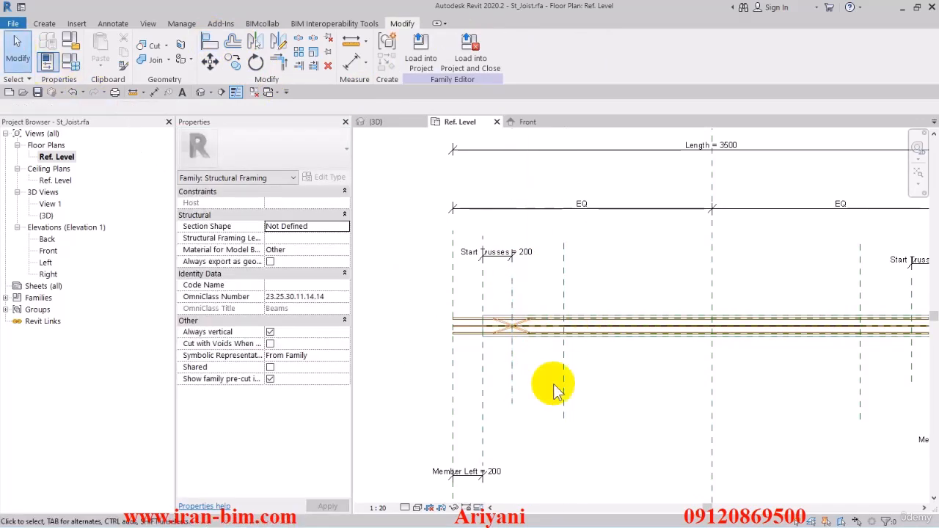
- Open the Front elevation and try nudging the truss component sideways to test its horizontal constraint
double_click(47, 253)
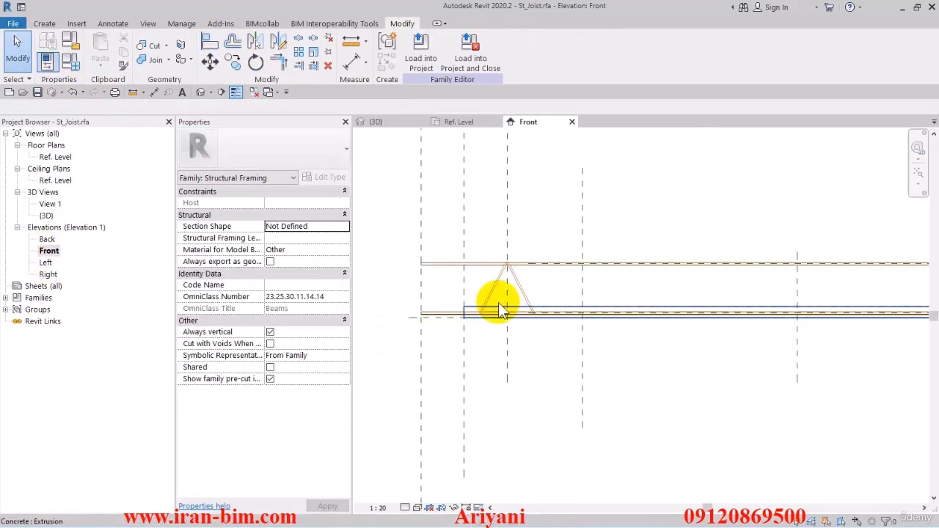
key(a)
key(l)
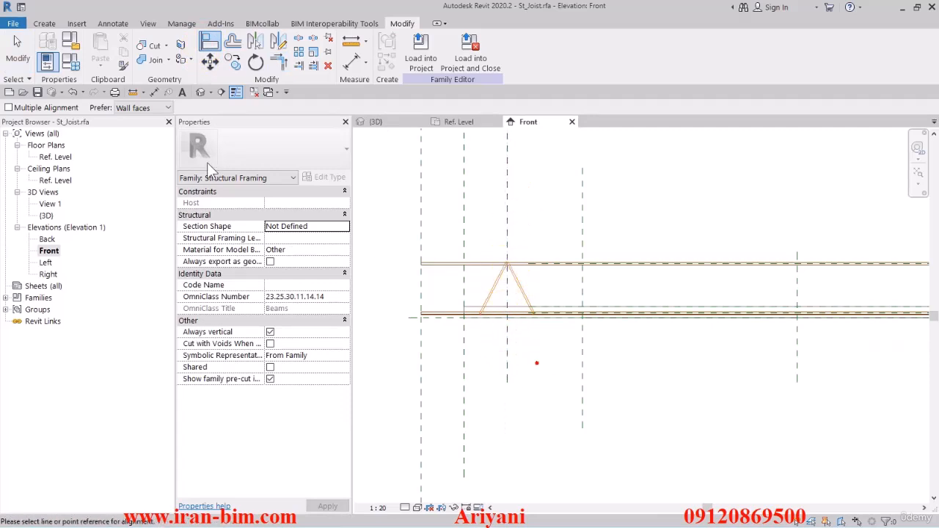
key(Escape)
click(491, 281)
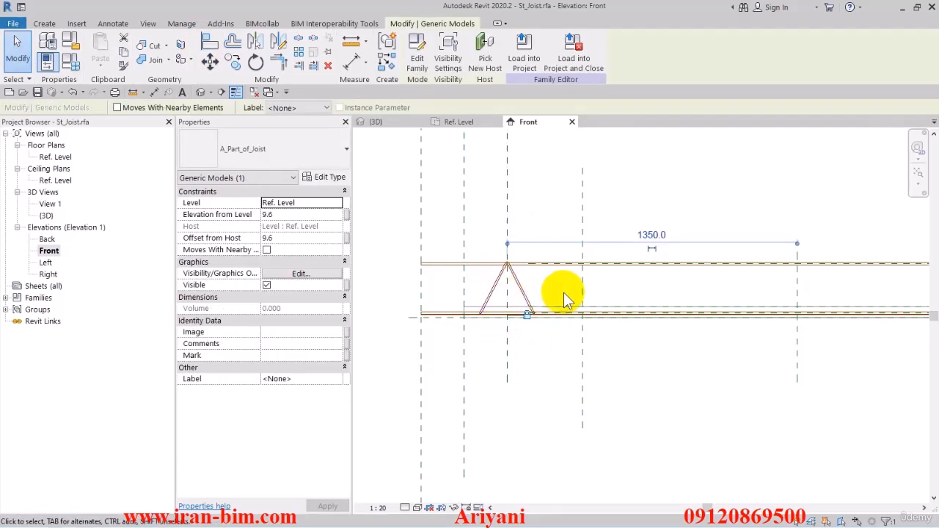
key(Right)
click(903, 511)
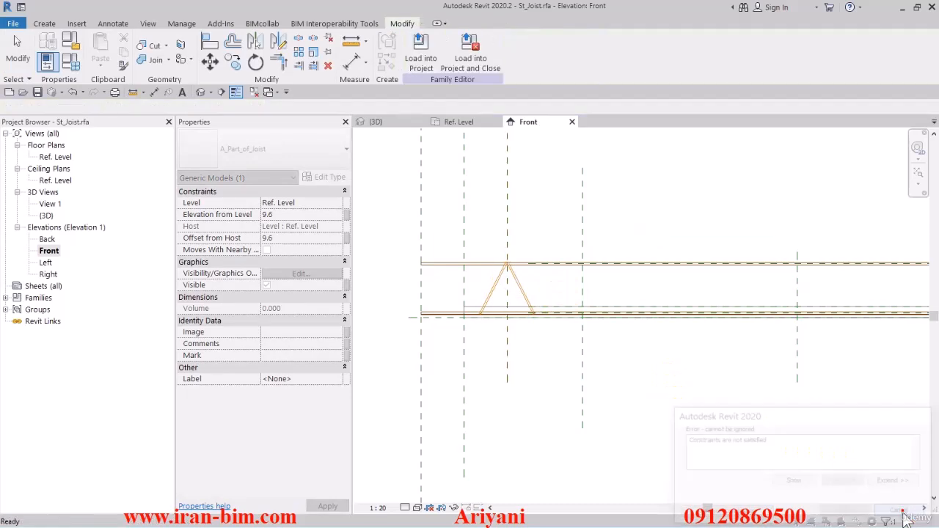
- Draw a short horizontal reference plane across the left truss leg, about 35 mm above the joist's base reference plane
click(209, 44)
scroll(489, 352, up, 5)
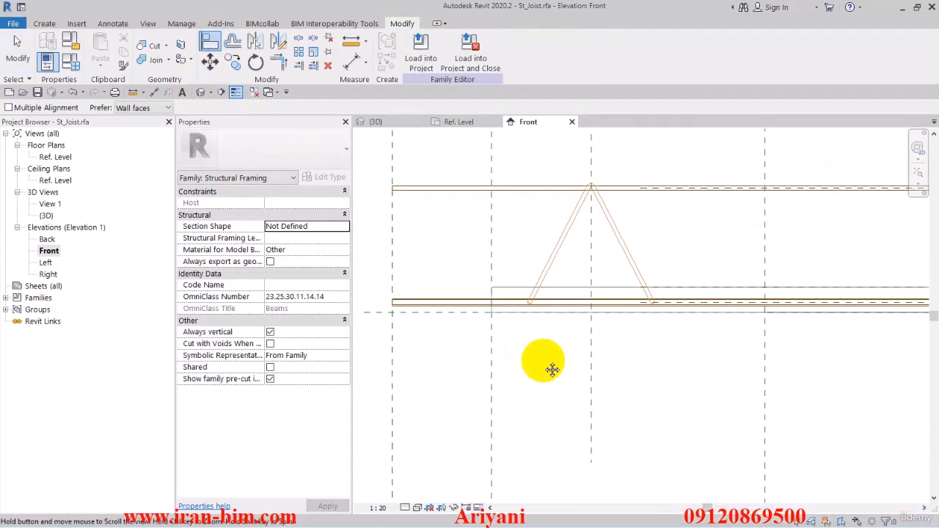
middle_drag(552, 371, 560, 377)
scroll(524, 328, up, 2)
middle_drag(536, 335, 546, 346)
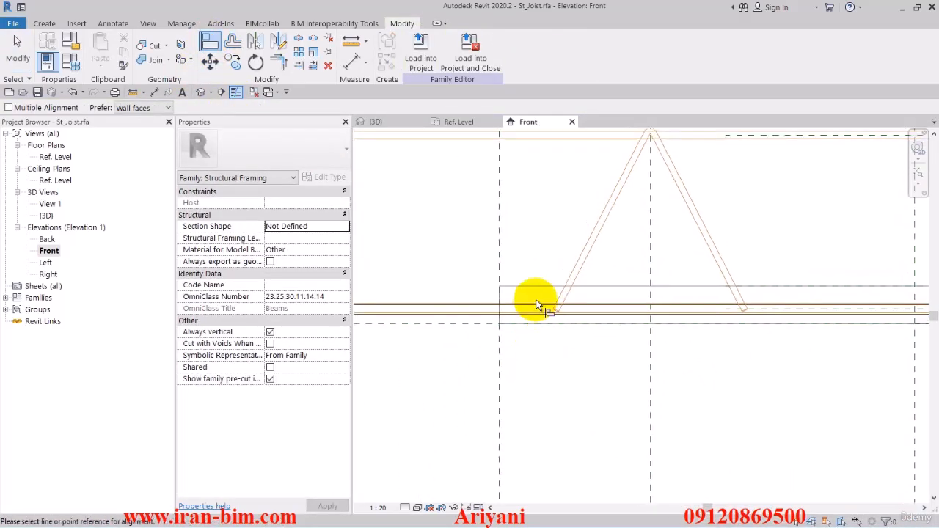
click(44, 24)
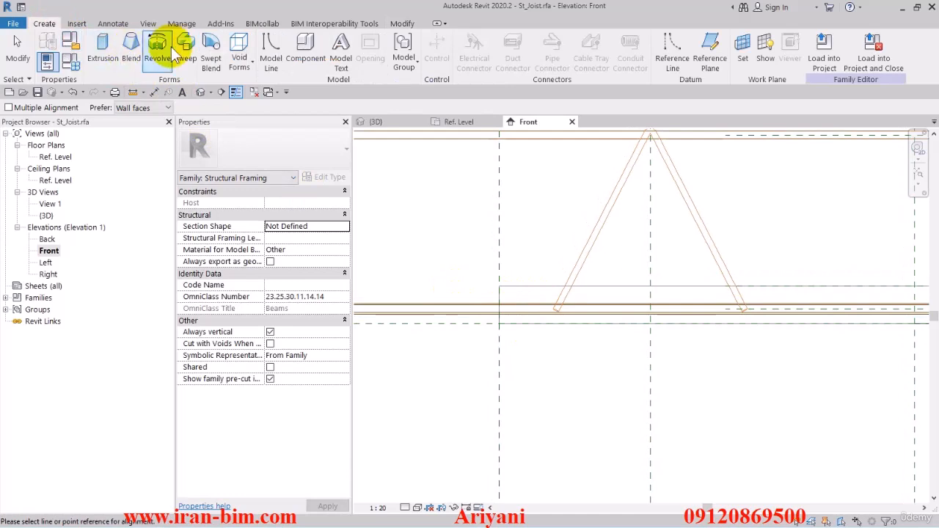
click(710, 48)
click(468, 297)
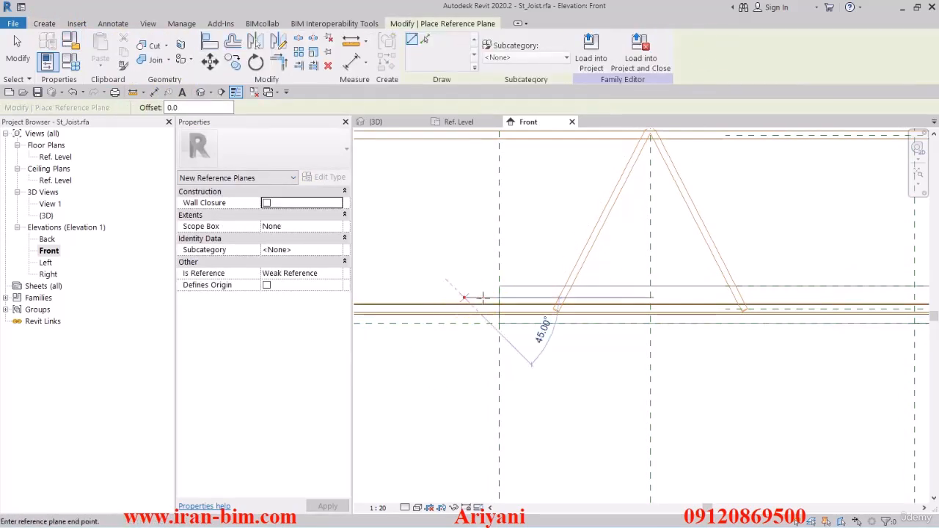
click(657, 298)
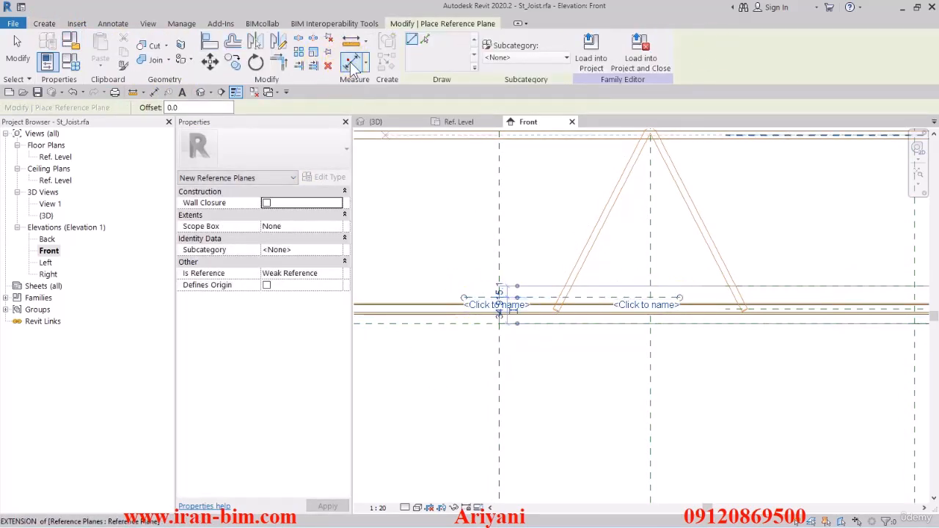
- Add an aligned dimension between the new horizontal reference plane and the joist's base reference plane
click(352, 63)
click(474, 298)
click(478, 323)
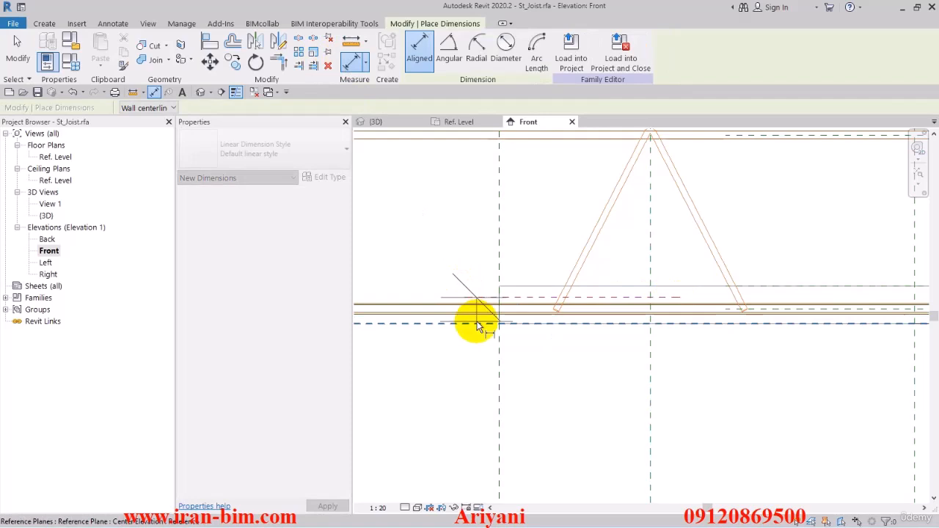
click(443, 393)
middle_drag(509, 396, 583, 381)
key(Escape)
key(Escape)
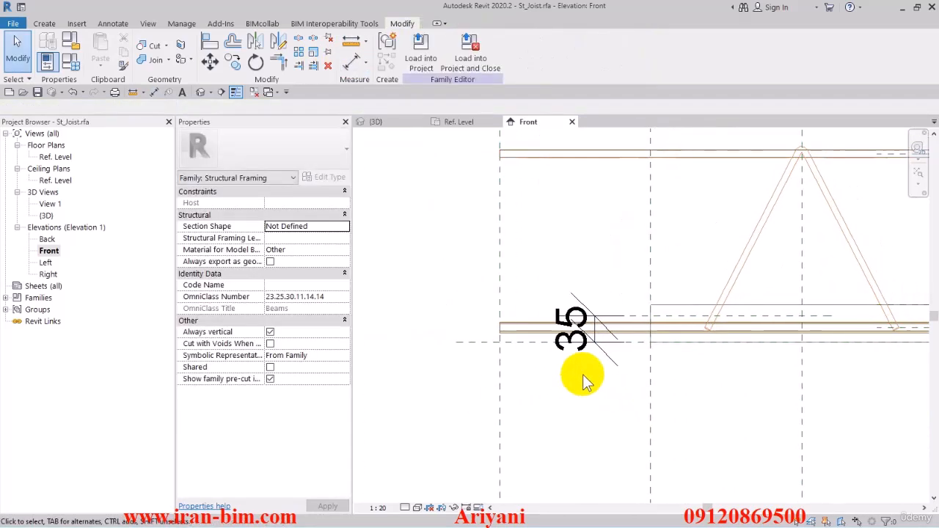
- Check in the Left elevation which parameter controls the height of the bottom rebar's reference plane
click(574, 334)
click(473, 52)
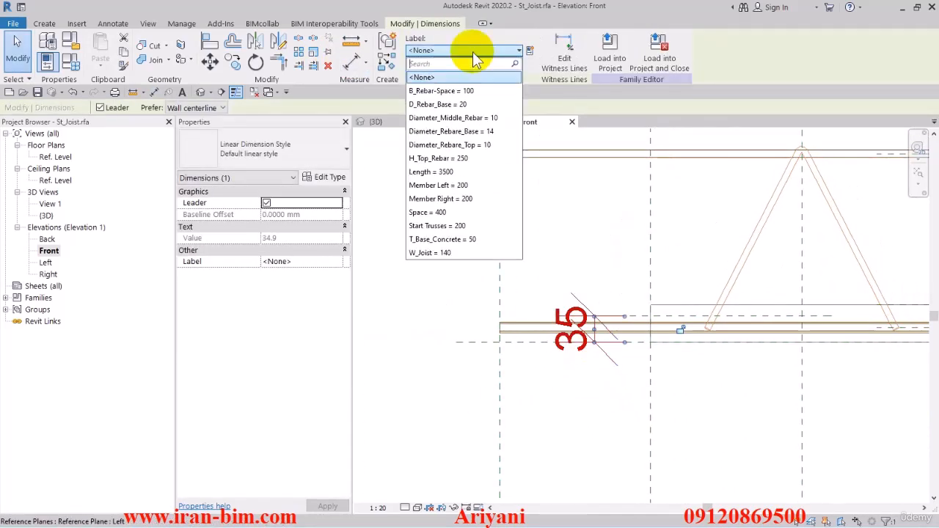
key(Escape)
key(Escape)
click(46, 264)
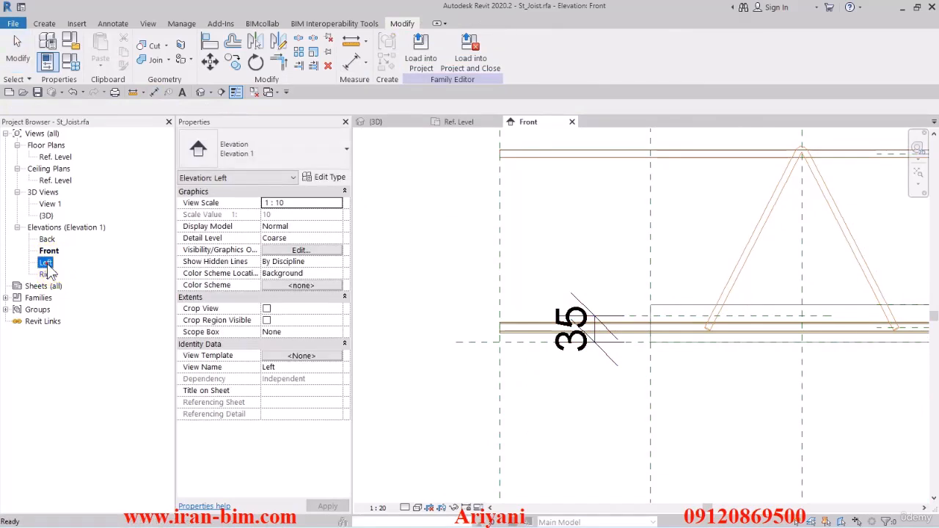
double_click(46, 264)
scroll(690, 378, up, 4)
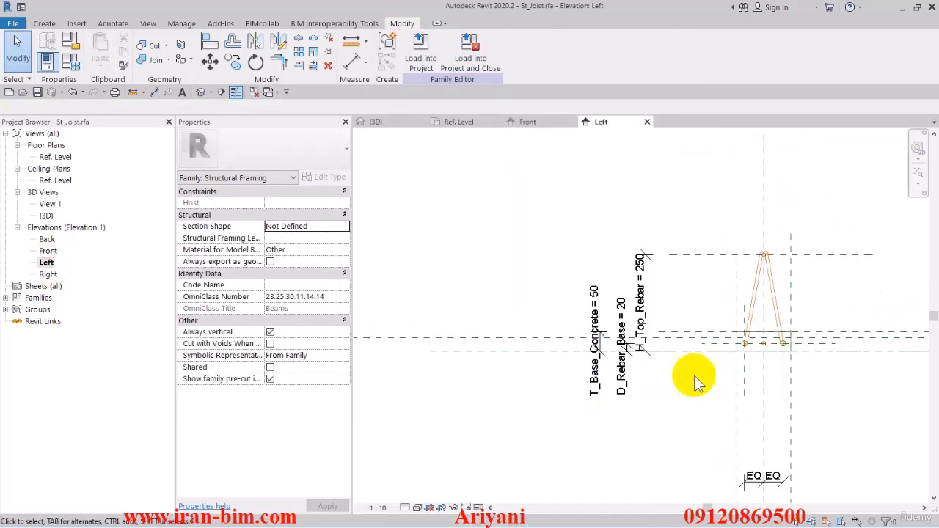
scroll(635, 365, up, 3)
click(663, 328)
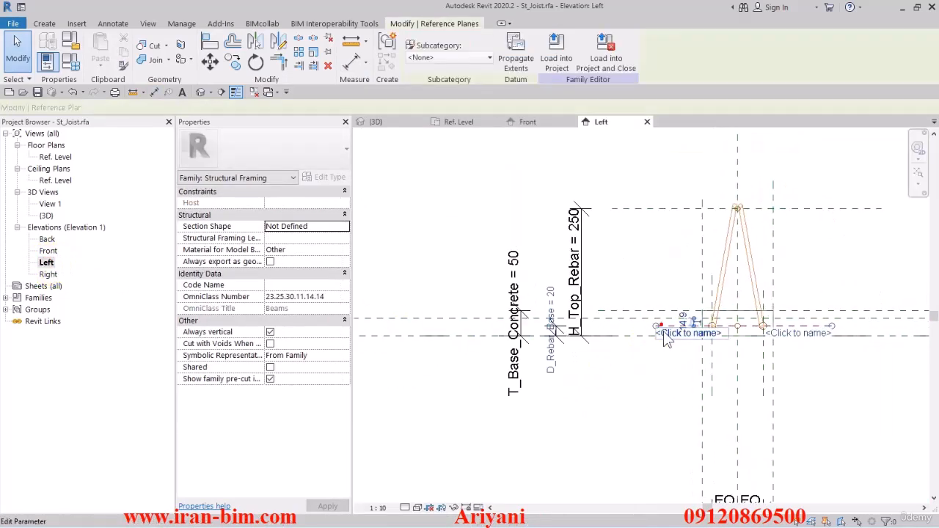
scroll(600, 354, up, 2)
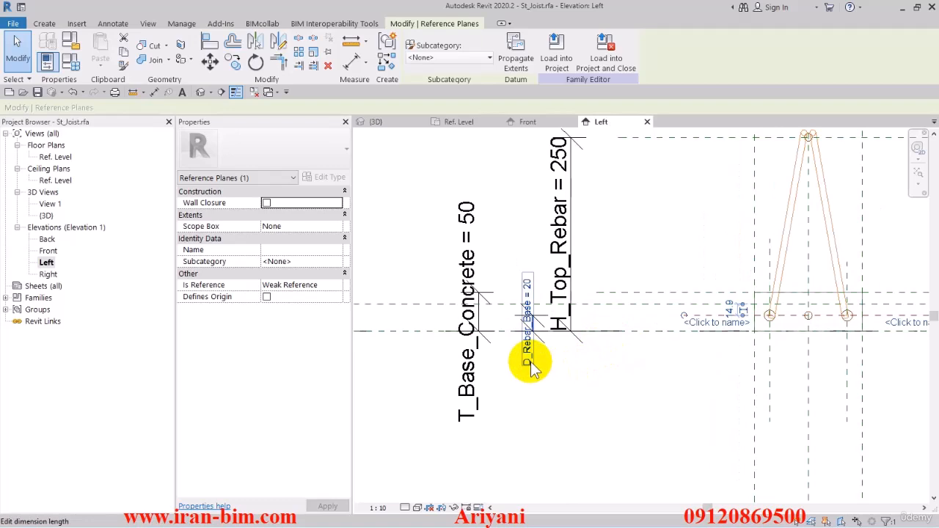
click(582, 382)
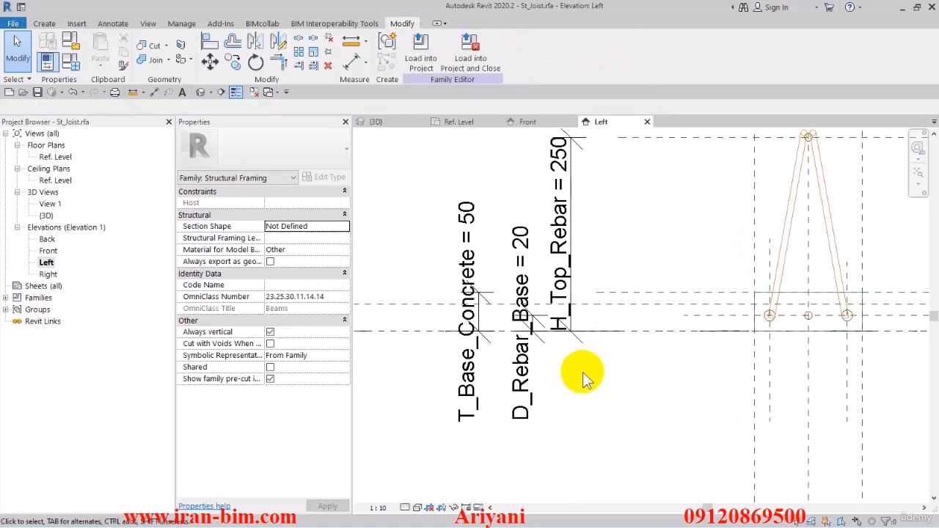
- Return to the Front elevation and label the new reference plane's height dimension with D_Rebar_Base
click(525, 122)
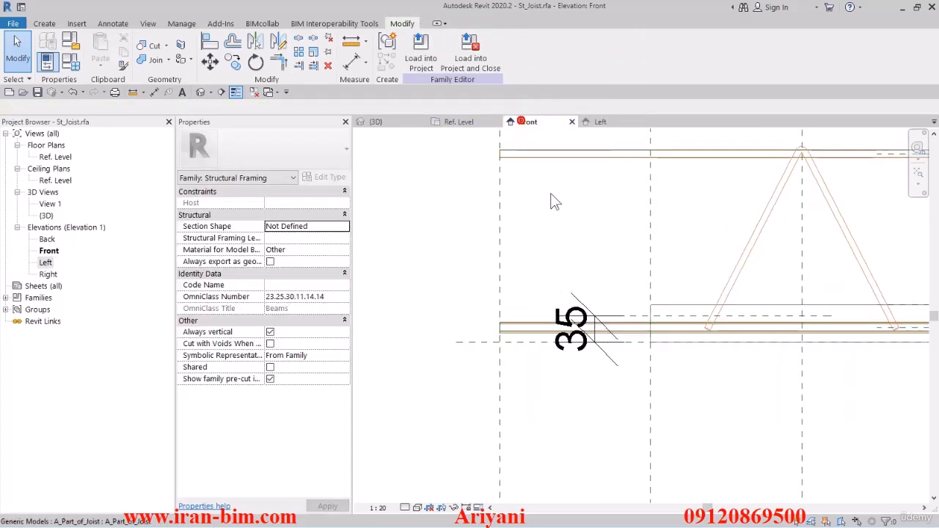
click(600, 339)
click(462, 50)
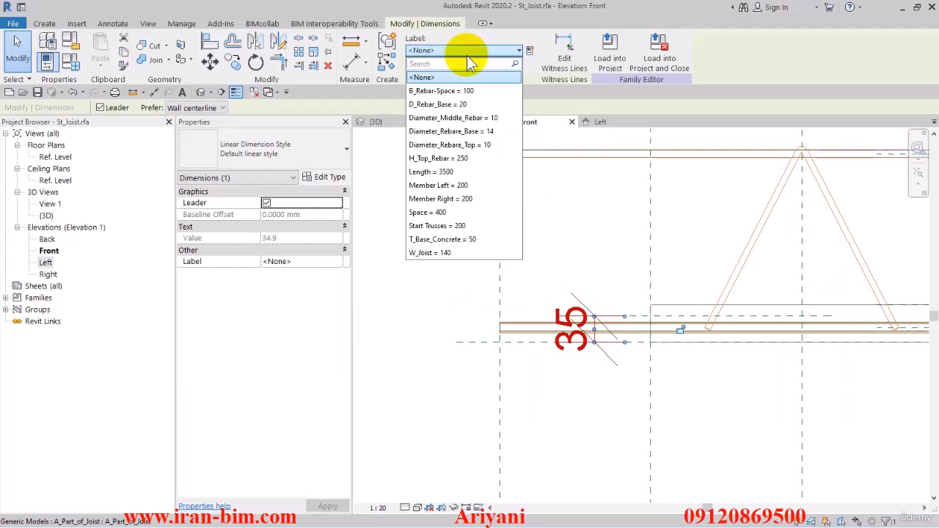
text(s)
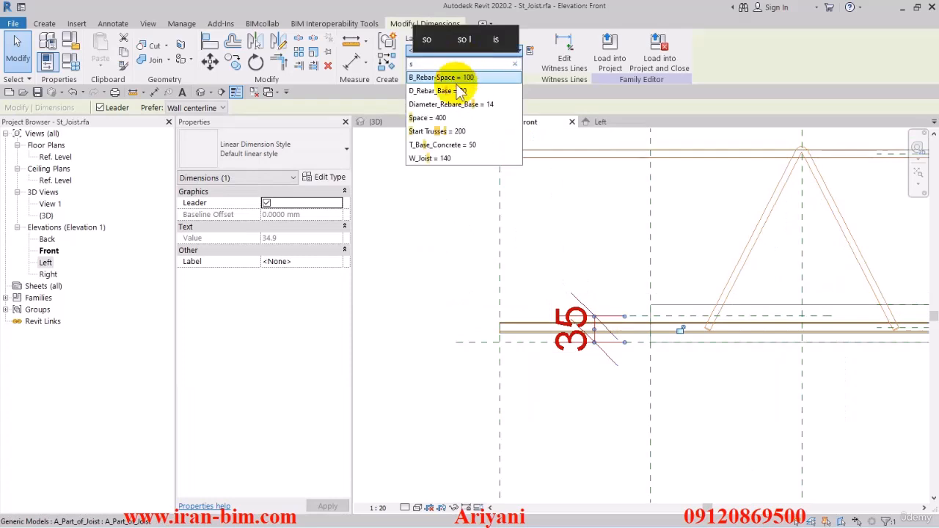
click(439, 91)
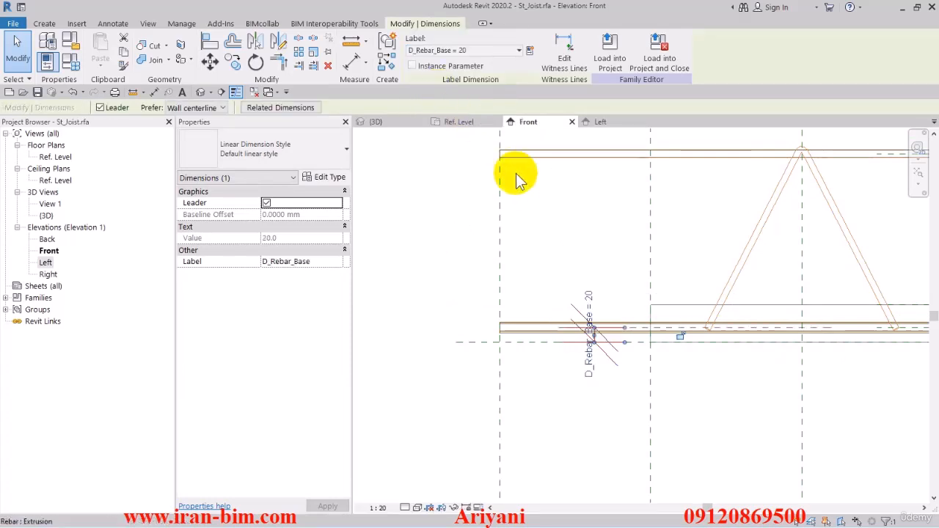
click(549, 378)
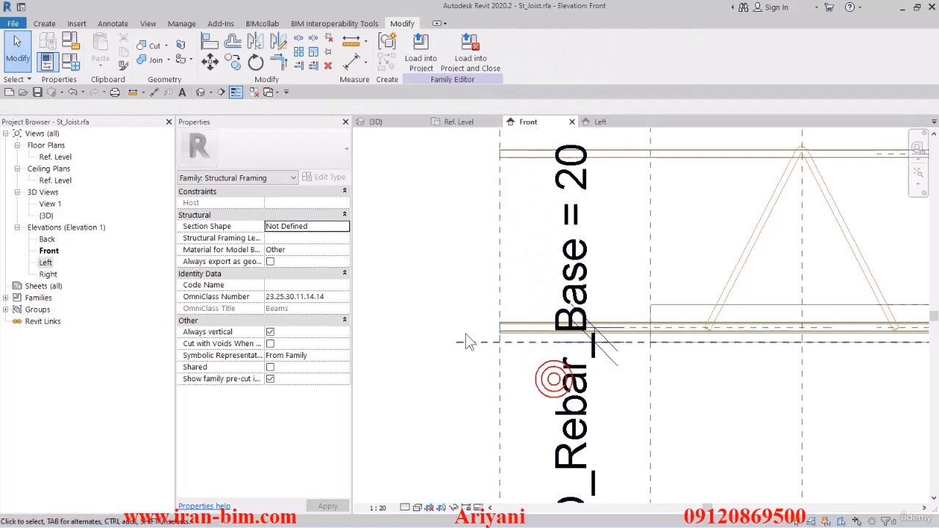
- Try to align the truss component to the D_Rebar_Base reference plane using the reference just below its leg
click(210, 41)
scroll(738, 353, up, 2)
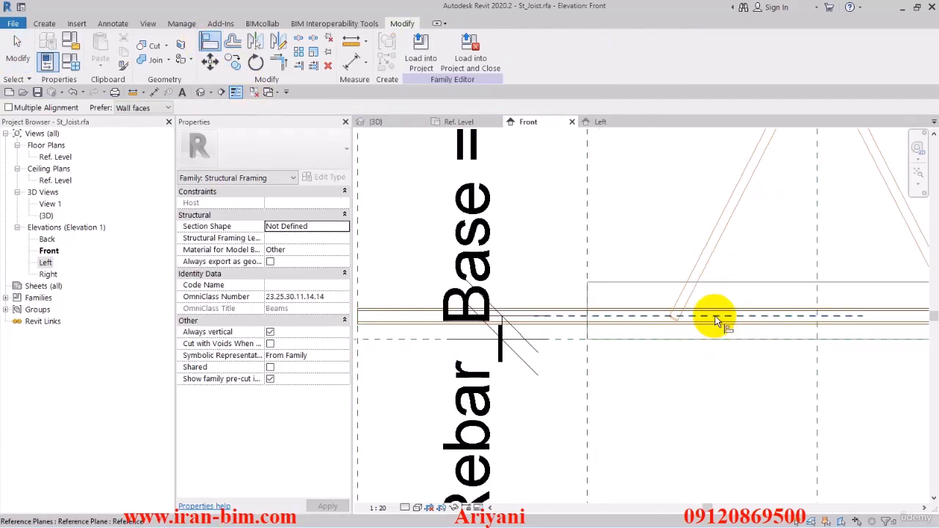
click(714, 316)
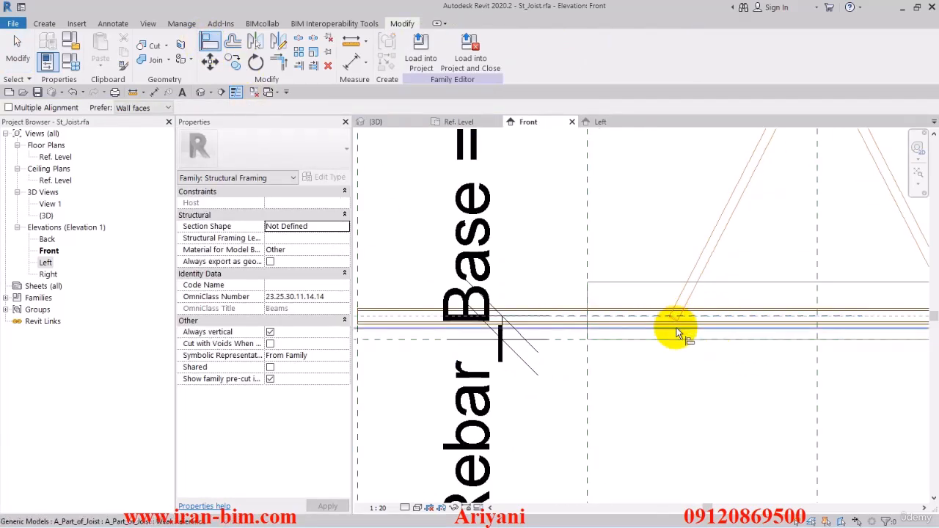
click(679, 329)
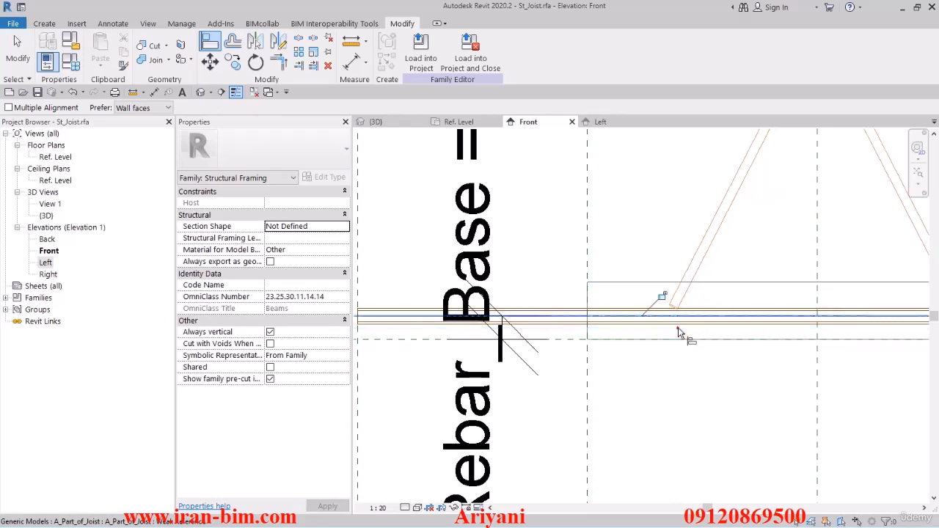
scroll(679, 332, down, 2)
scroll(679, 335, up, 2)
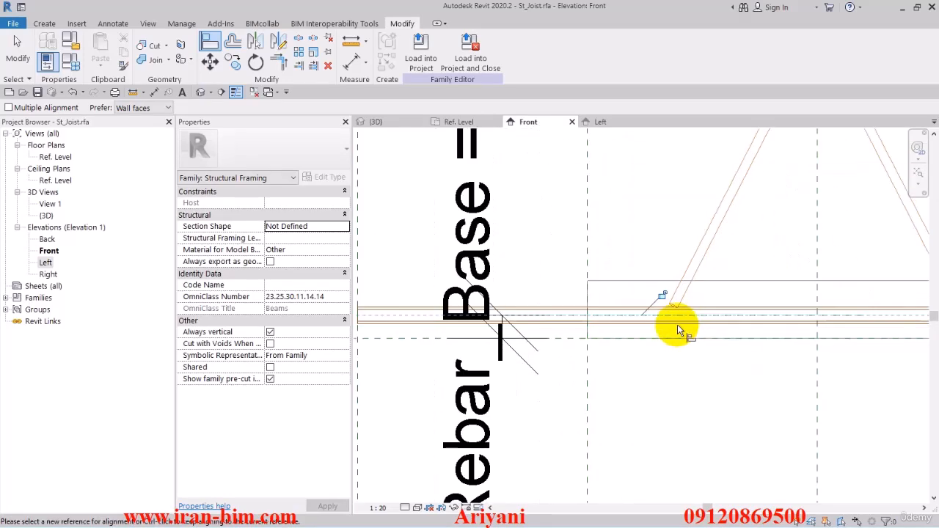
click(679, 320)
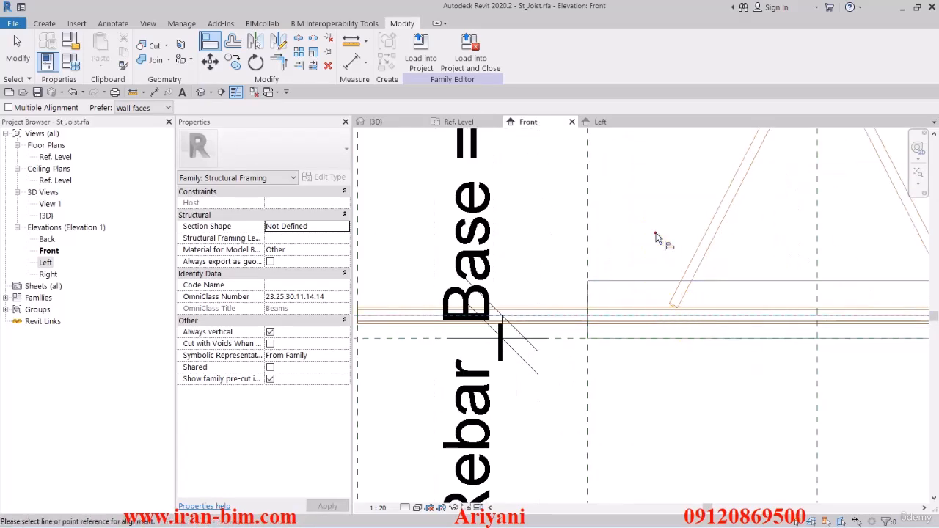
- Align the lower end of the truss leg with the D_Rebar_Base reference plane and lock the alignment
key(Tab)
click(691, 315)
click(692, 377)
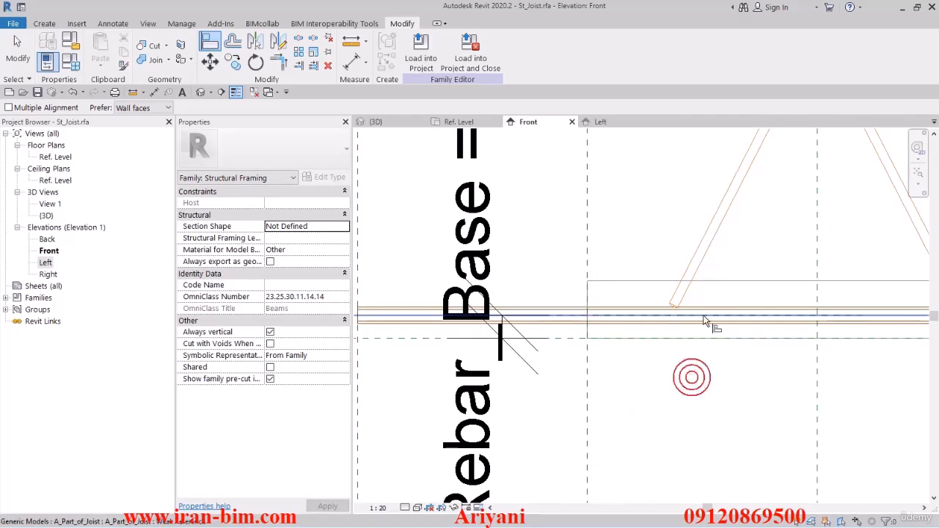
click(675, 310)
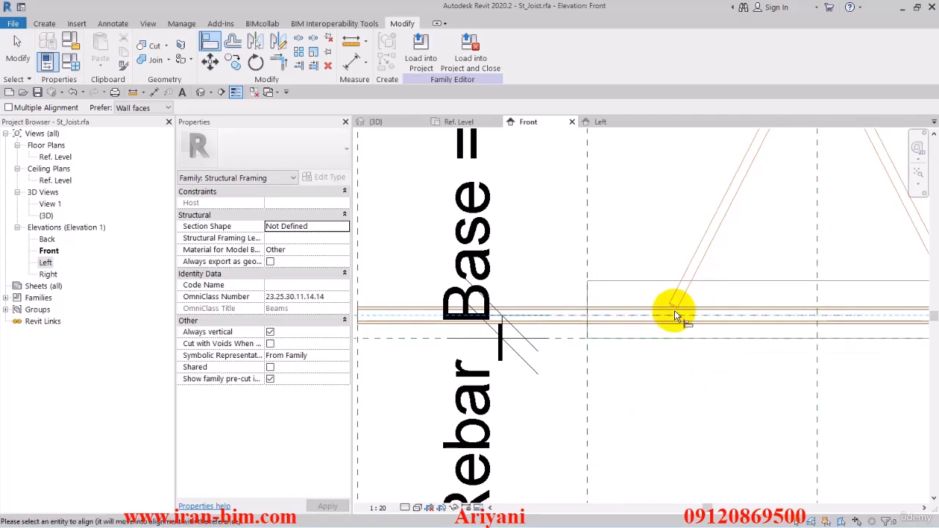
click(712, 304)
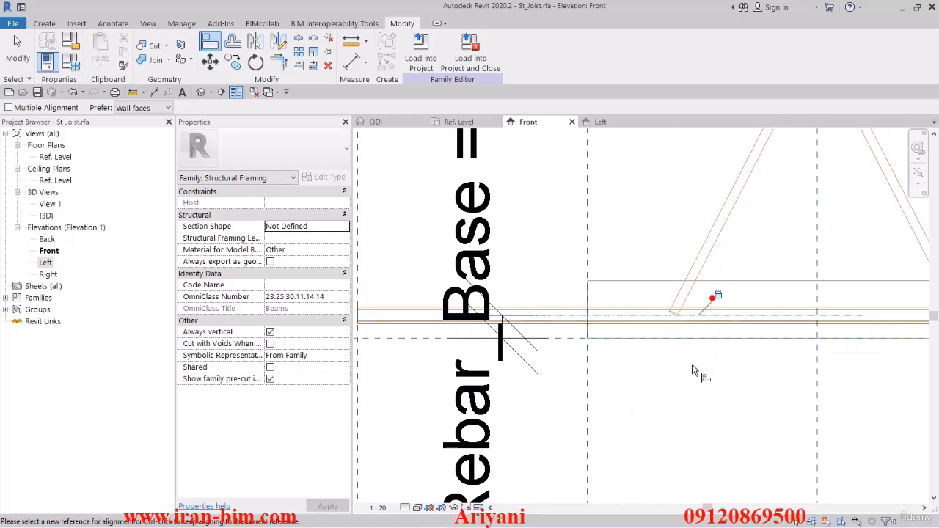
- In the Ref. Level plan, array the truss linearly as two grouped items, spanning from the first to the last Start Trusses reference plane
scroll(692, 371, down, 5)
key(Escape)
scroll(656, 329, down, 2)
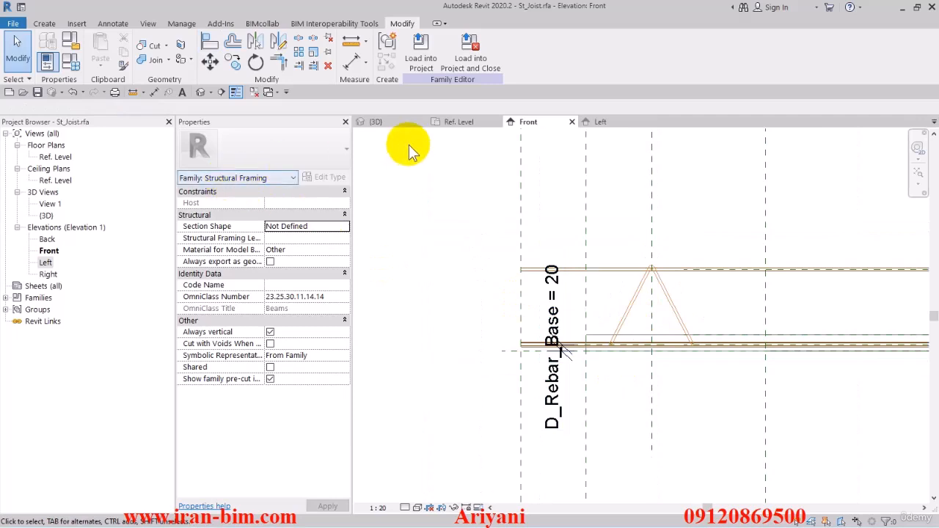
click(449, 122)
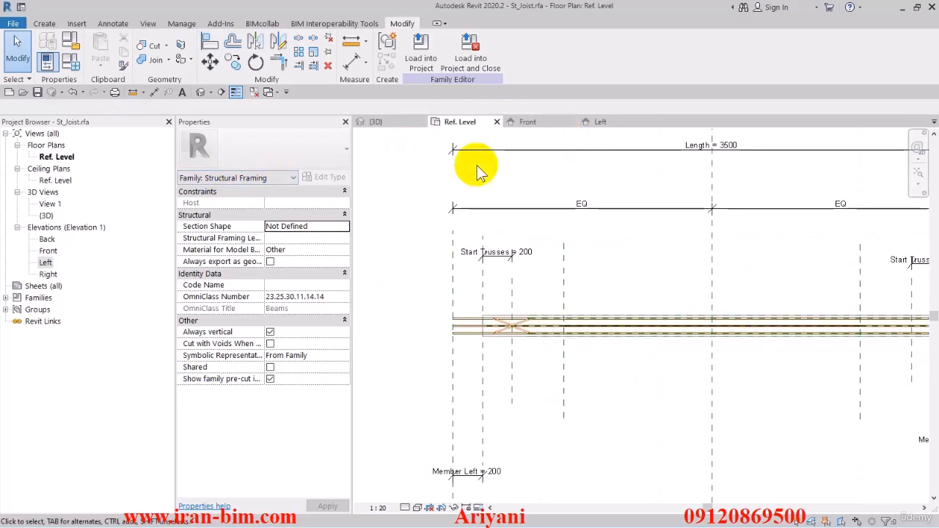
click(525, 325)
middle_drag(556, 355, 513, 352)
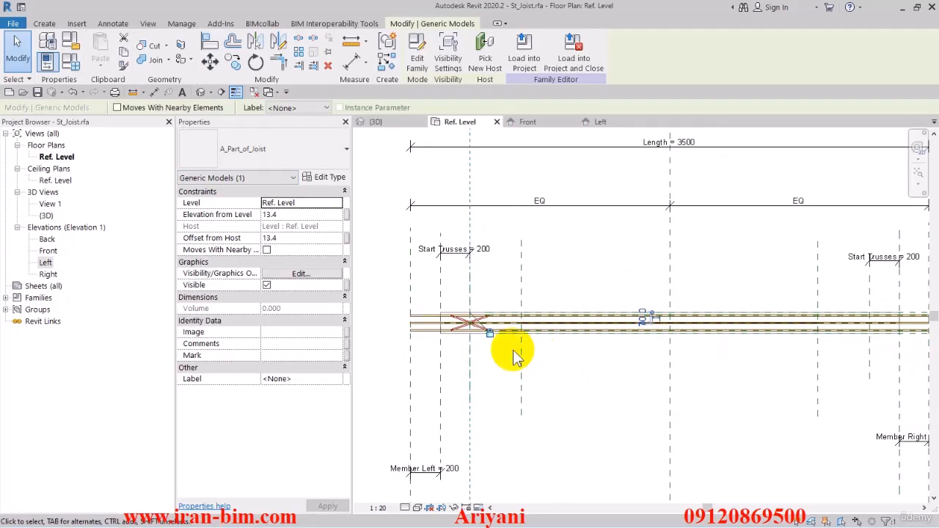
click(299, 51)
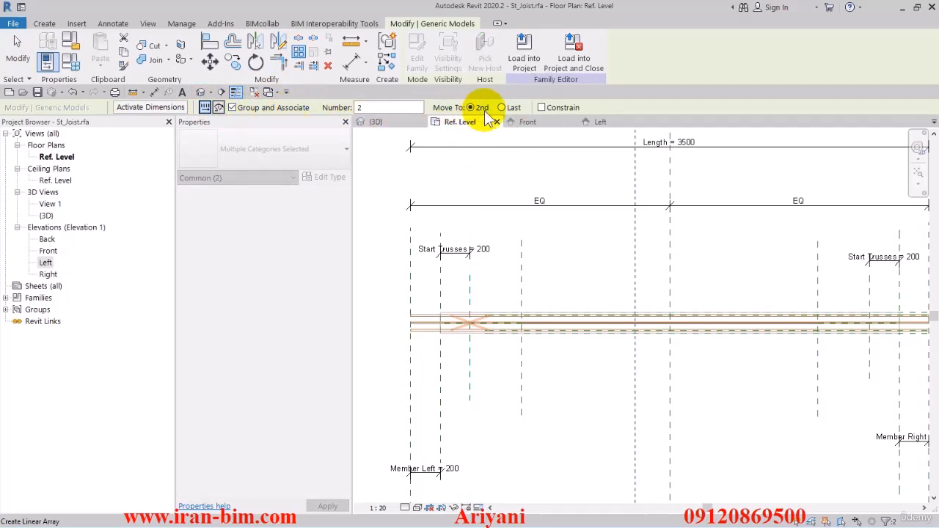
click(512, 110)
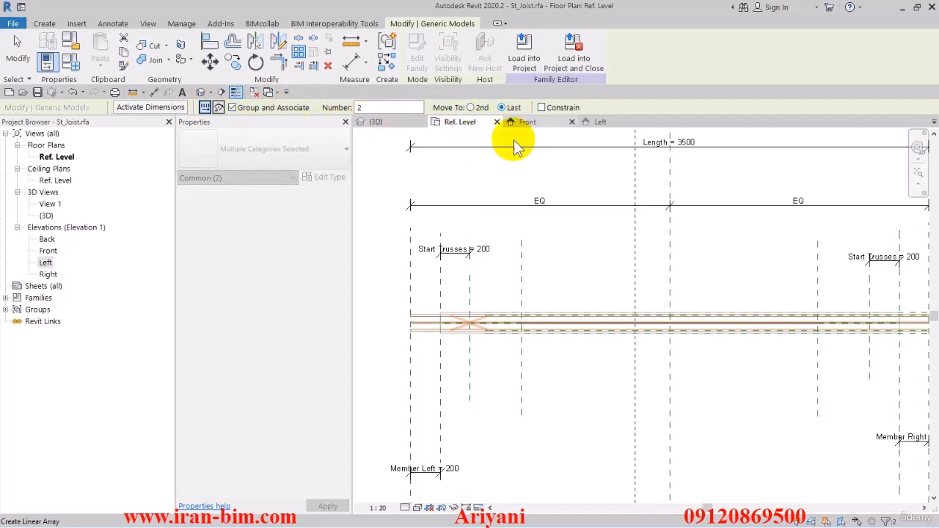
scroll(490, 327, up, 1)
scroll(477, 327, up, 6)
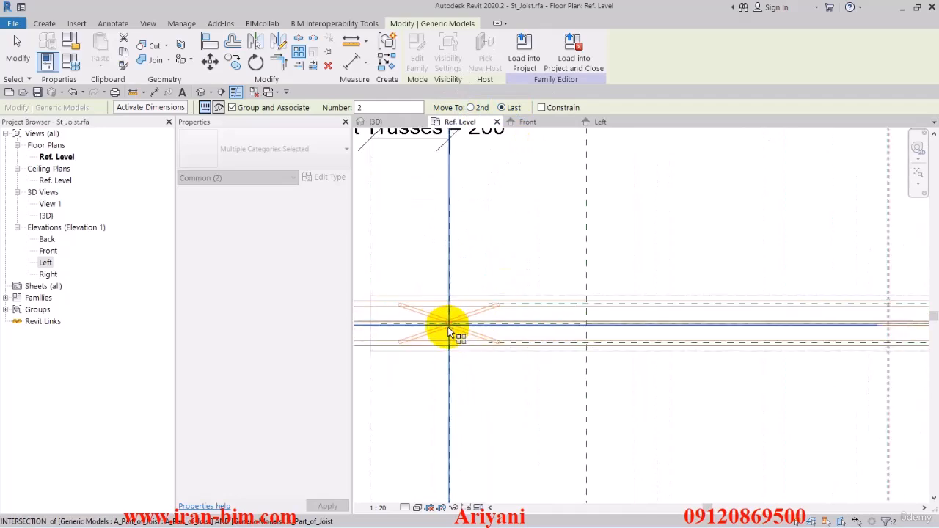
scroll(453, 330, up, 1)
click(452, 303)
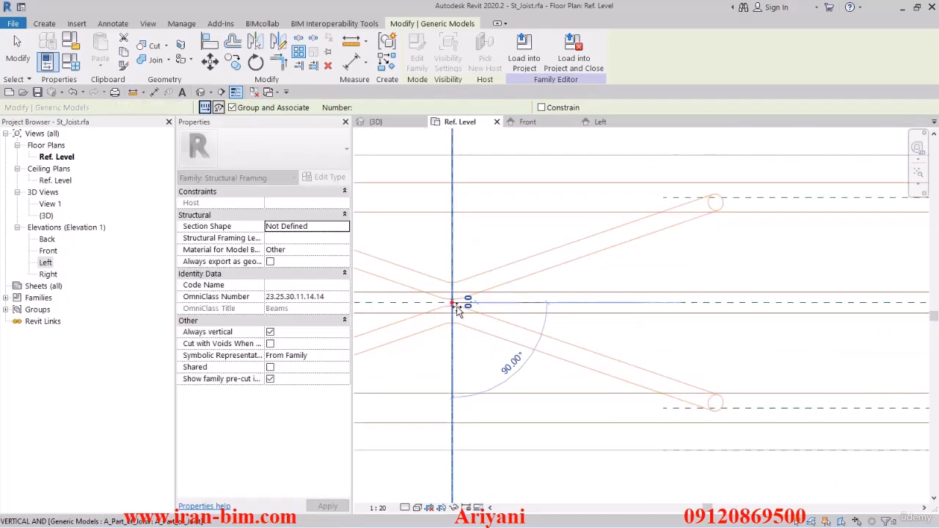
scroll(463, 315, down, 7)
scroll(623, 268, down, 3)
scroll(743, 325, up, 5)
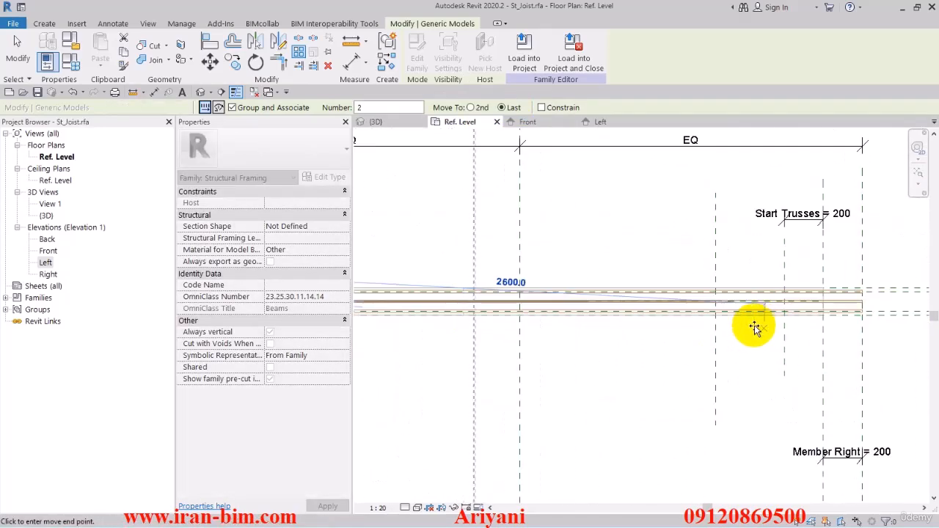
scroll(685, 329, up, 4)
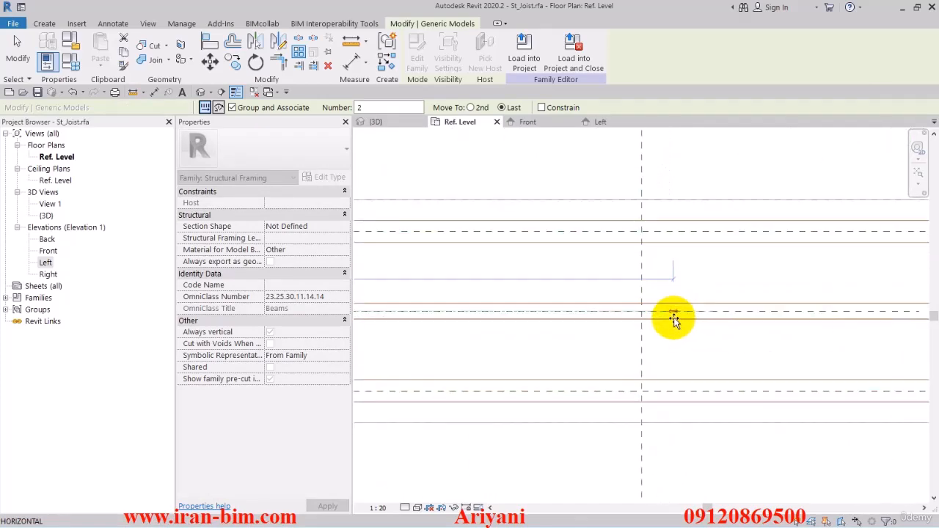
click(630, 309)
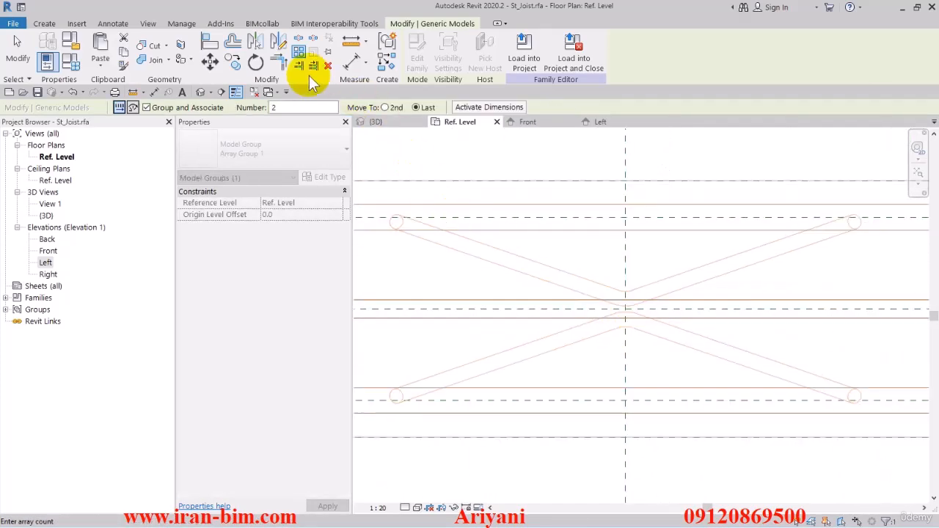
- Align the last truss with the far-end Start Trusses reference plane and the joist's centre reference plane, locking the alignment
click(206, 42)
click(624, 248)
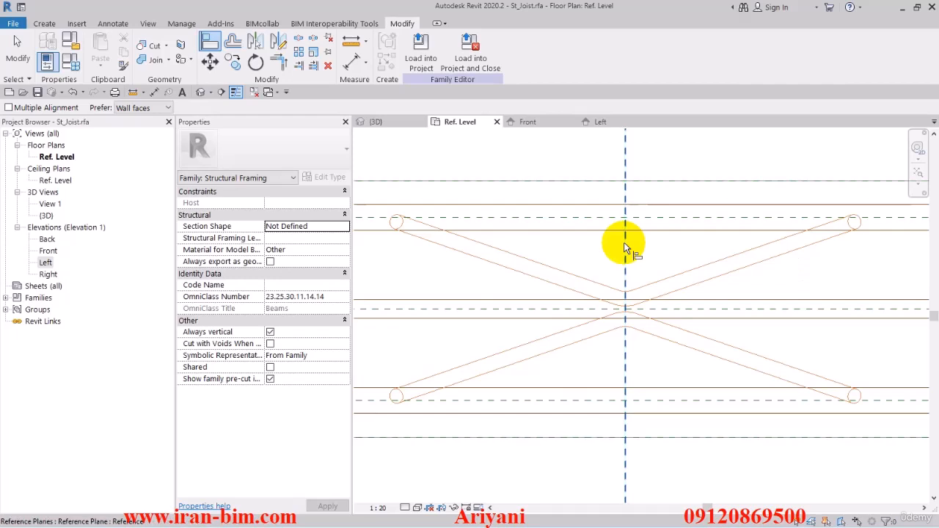
click(623, 244)
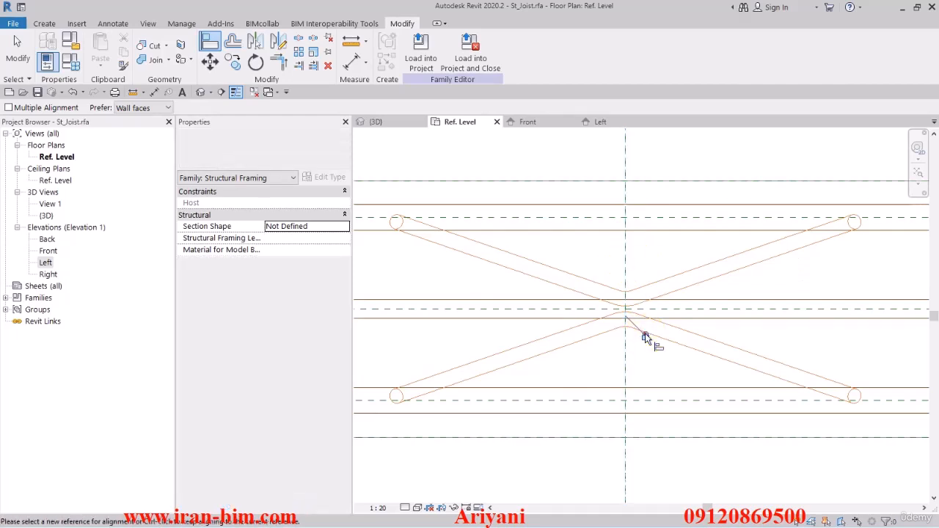
click(507, 310)
click(506, 310)
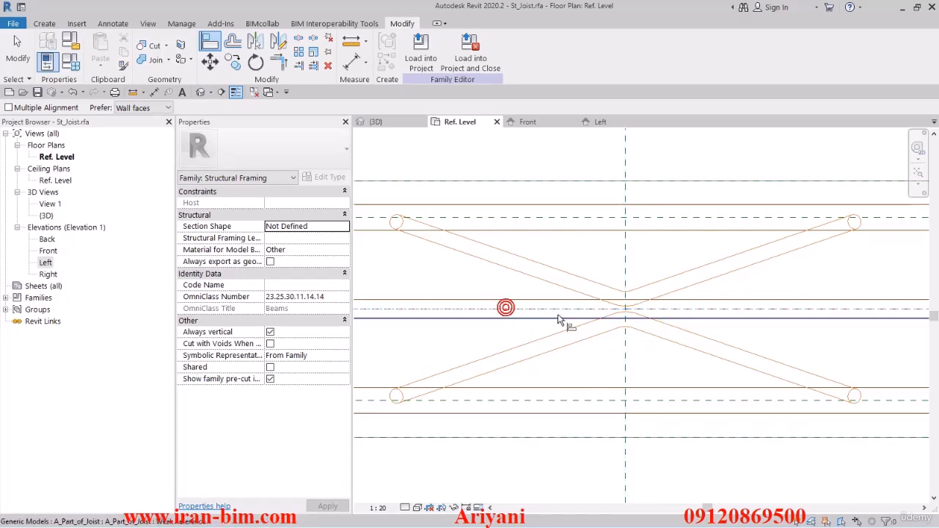
scroll(647, 353, down, 8)
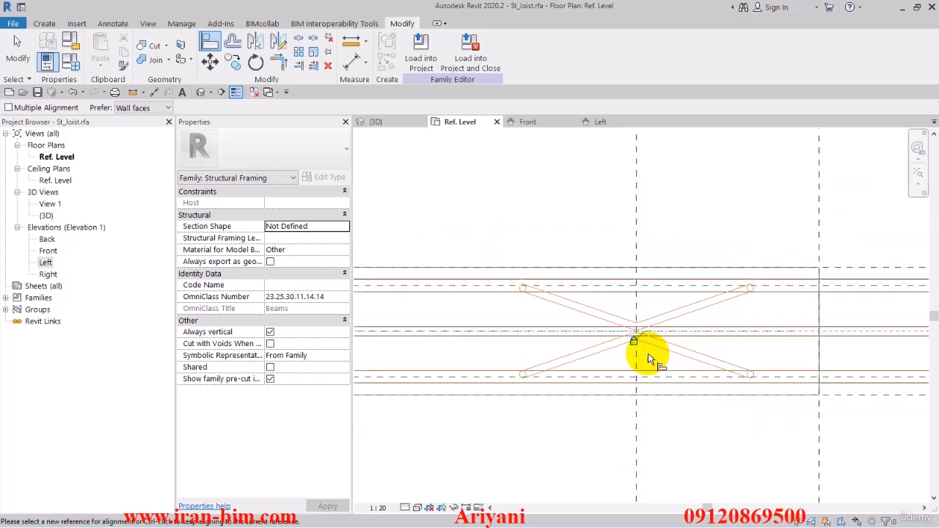
key(Escape)
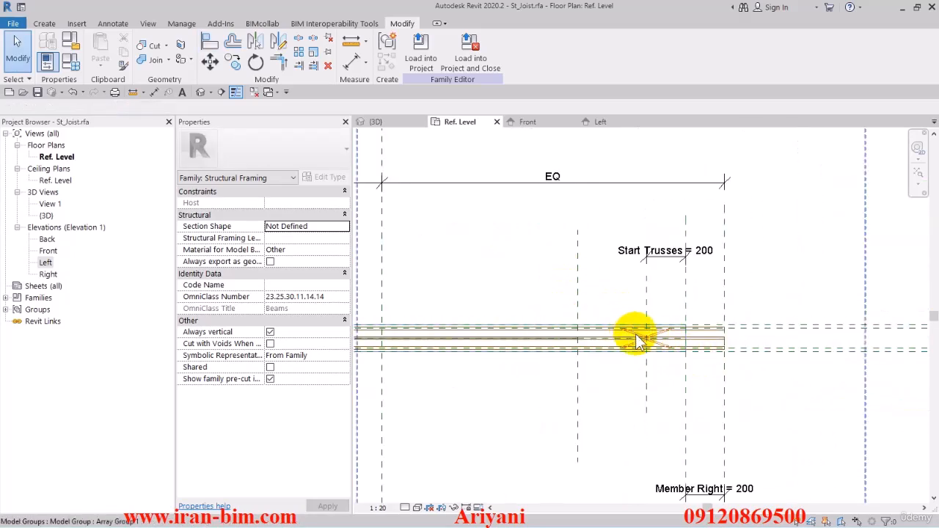
- Label the truss array's item count with the Number Trusses parameter
click(633, 330)
scroll(643, 297, down, 2)
scroll(639, 291, down, 2)
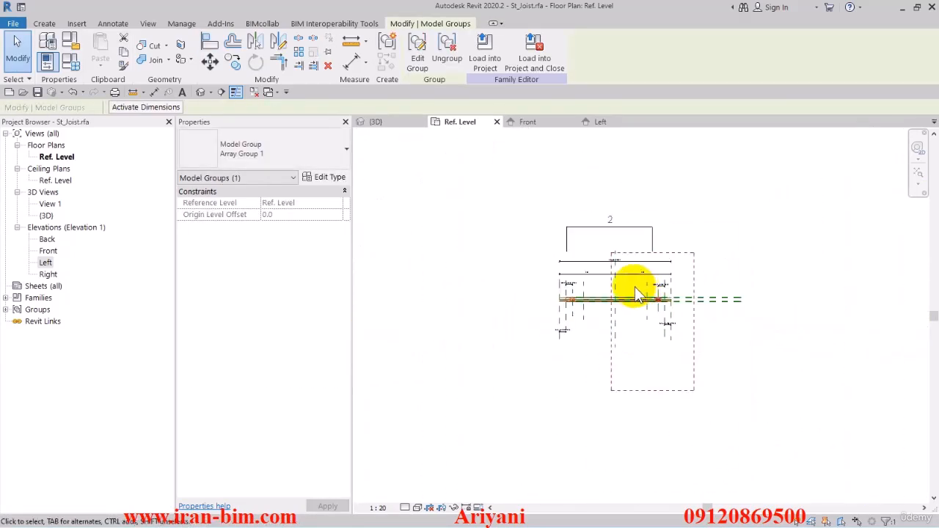
scroll(631, 279, up, 1)
click(574, 184)
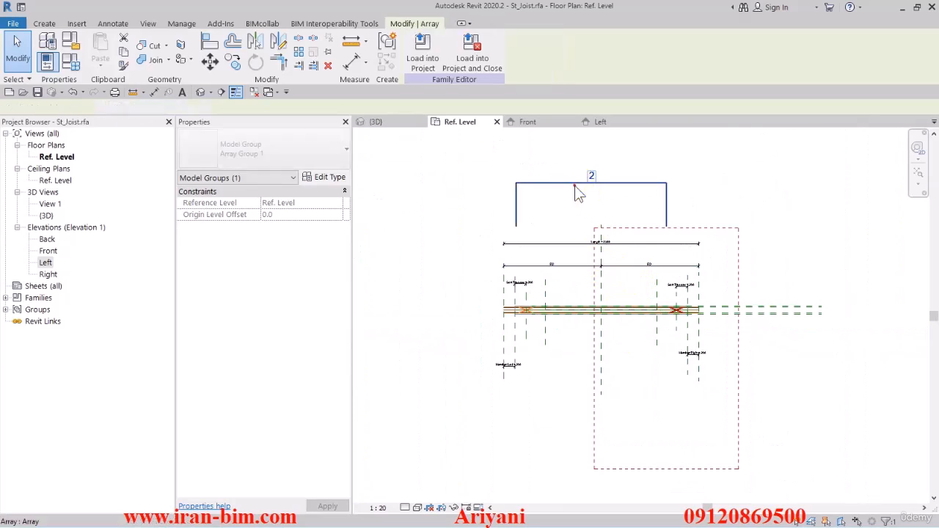
click(232, 110)
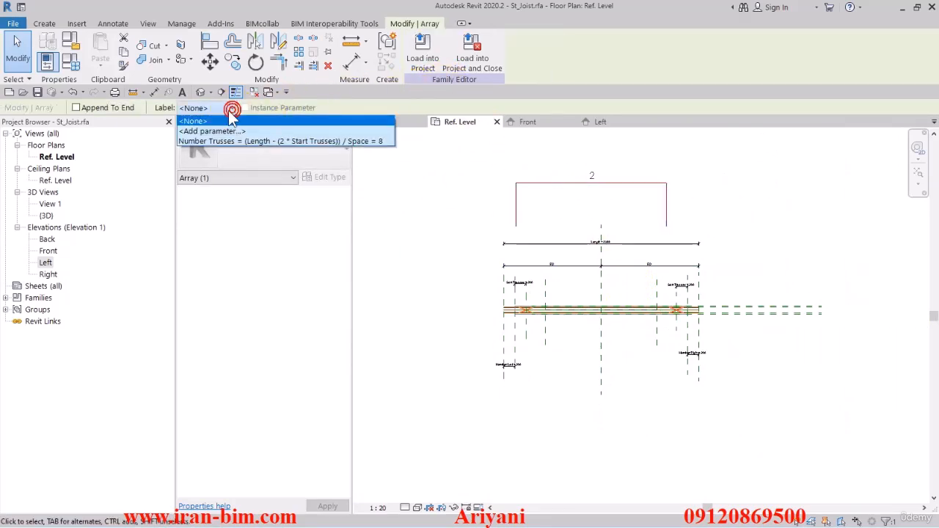
click(434, 342)
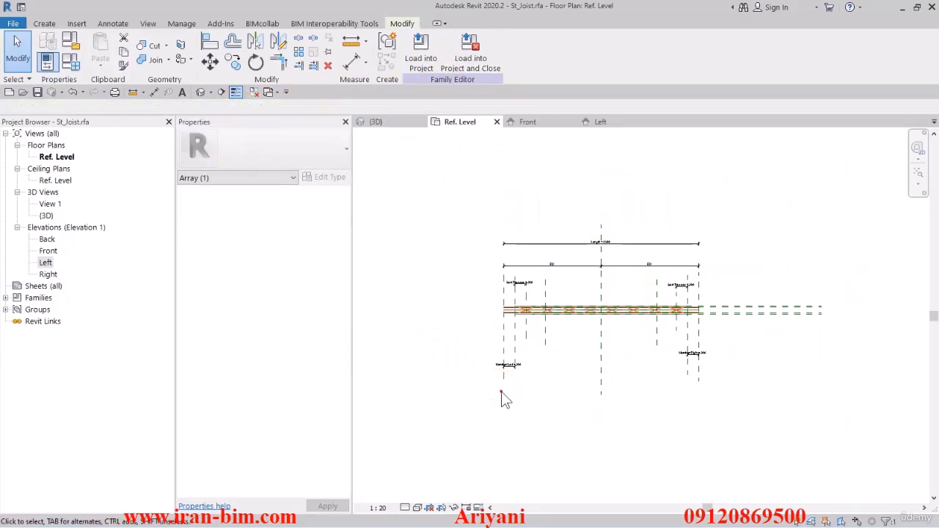
- Check the arrayed trusses in 3D, then edit the end truss's array group and open its A_Part_of_Joist family
scroll(550, 328, up, 4)
click(200, 93)
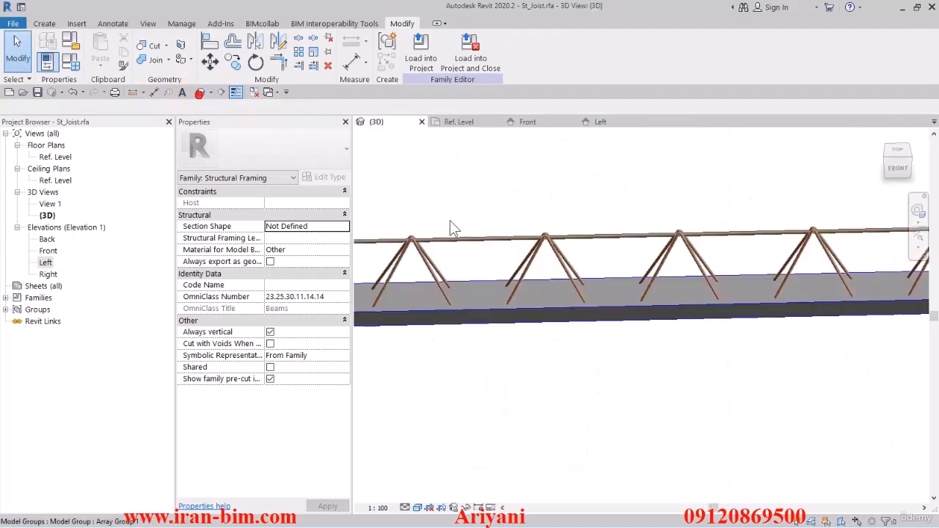
shift+middle_drag(449, 220, 768, 322)
scroll(641, 321, down, 4)
shift+middle_drag(641, 321, 715, 329)
click(715, 327)
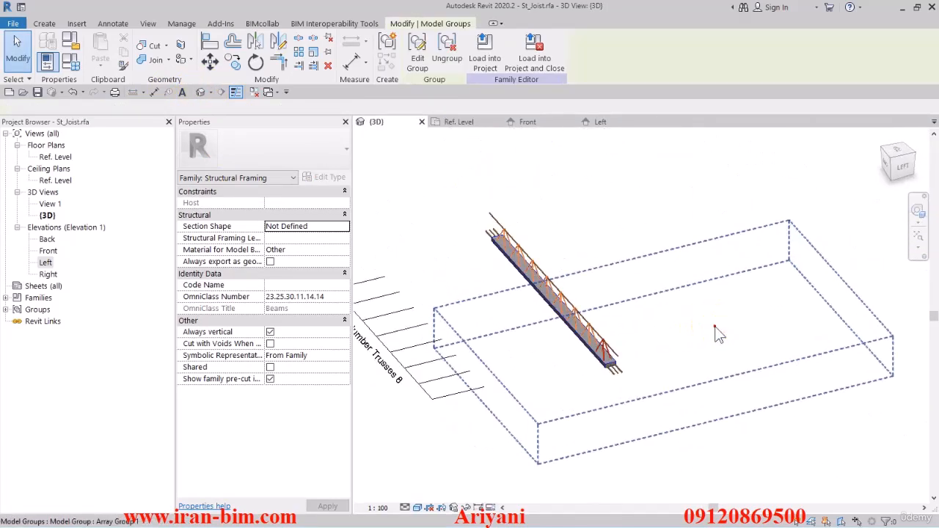
click(548, 203)
click(504, 233)
click(417, 53)
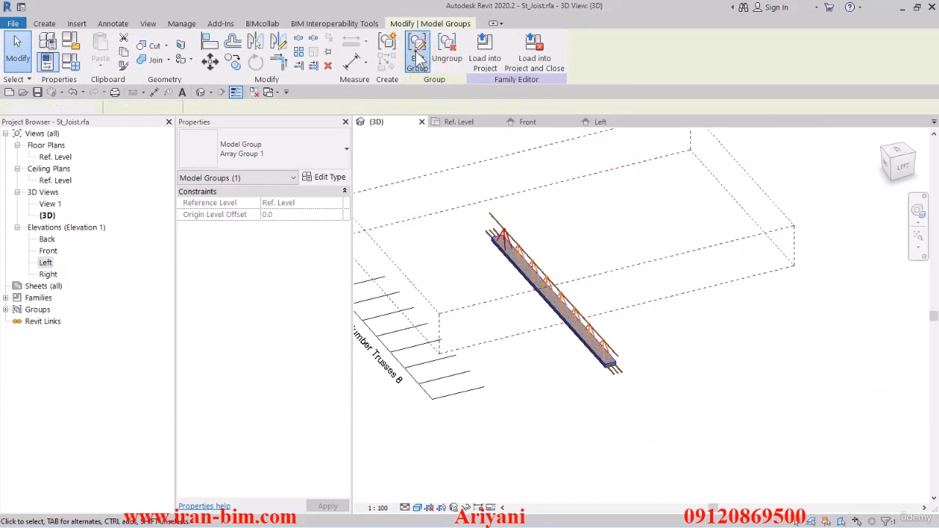
click(503, 235)
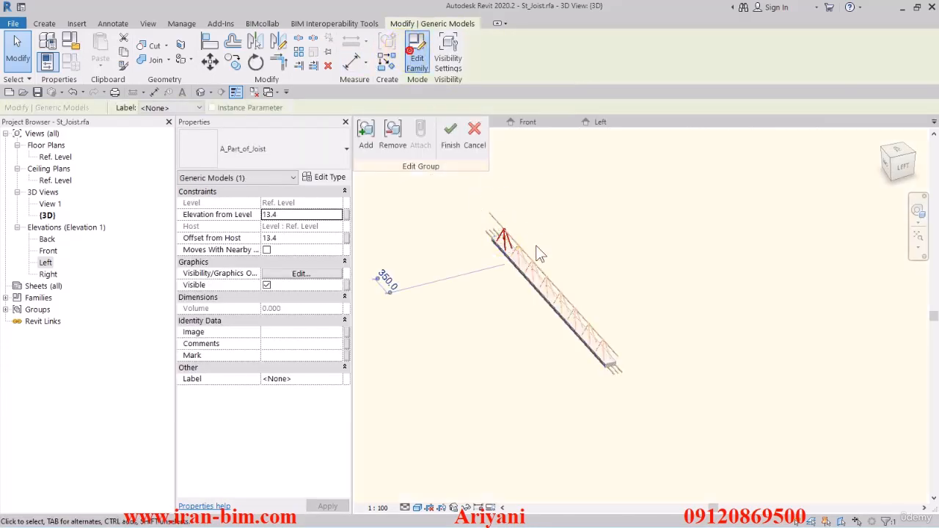
double_click(536, 247)
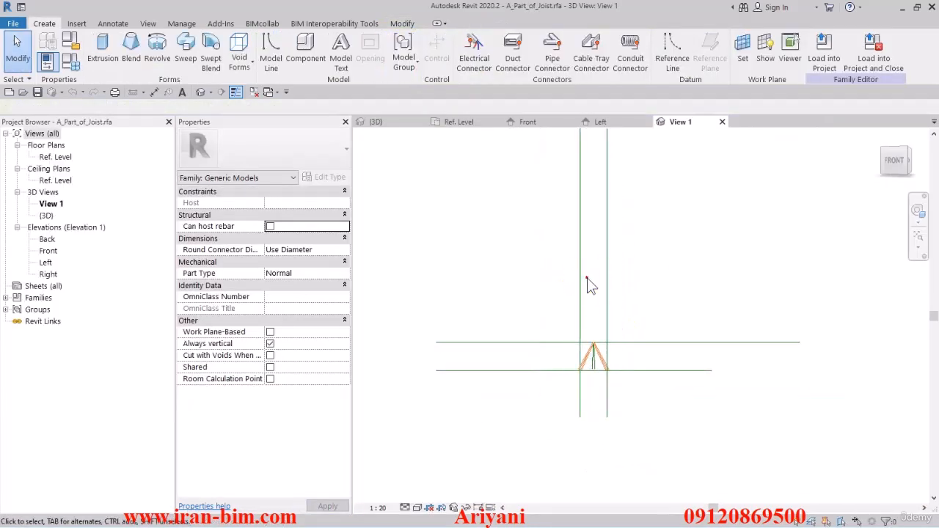
- In the truss family's Front elevation, draw four reference planes boxing in the truss: above, below and on both sides
double_click(49, 250)
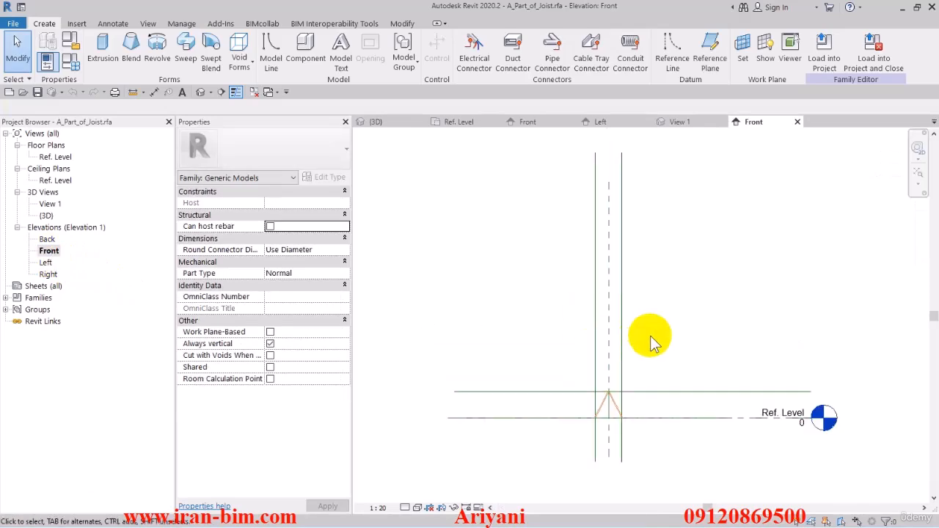
click(625, 293)
click(703, 301)
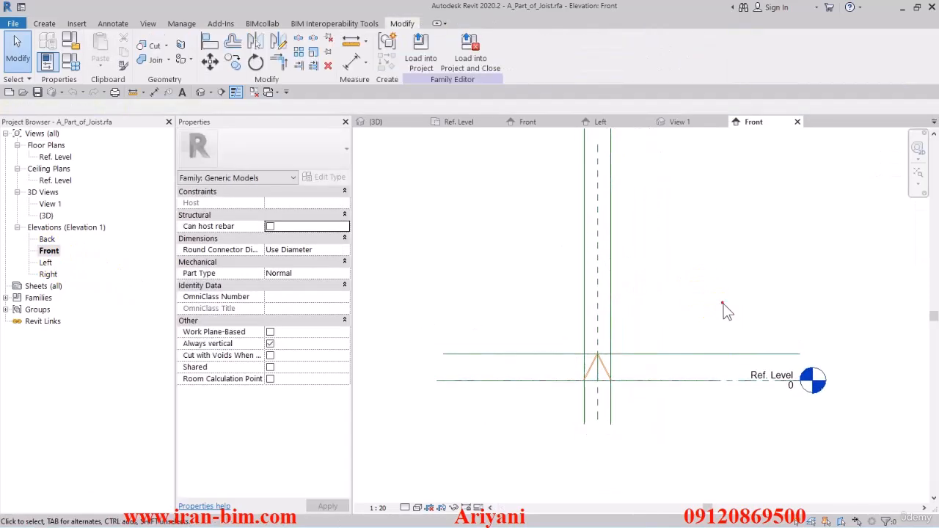
click(44, 24)
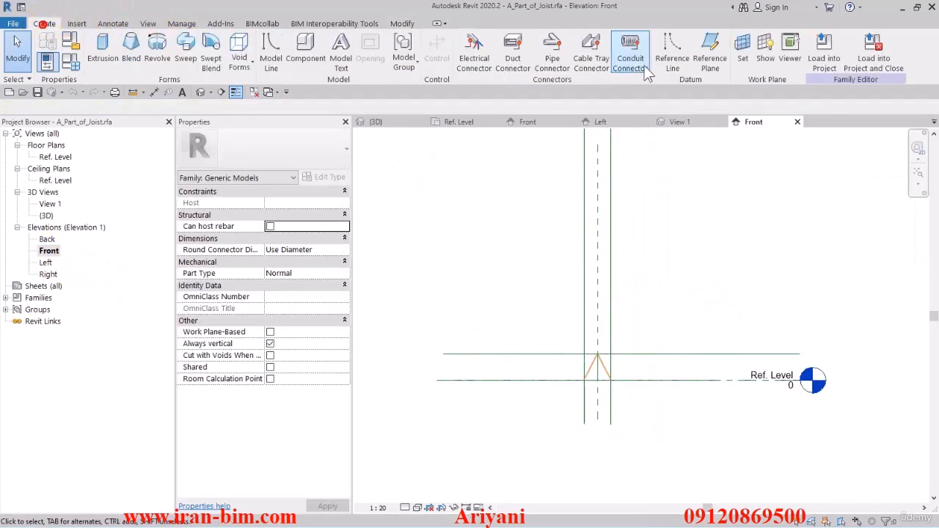
click(705, 53)
scroll(608, 334, up, 2)
click(548, 355)
click(644, 354)
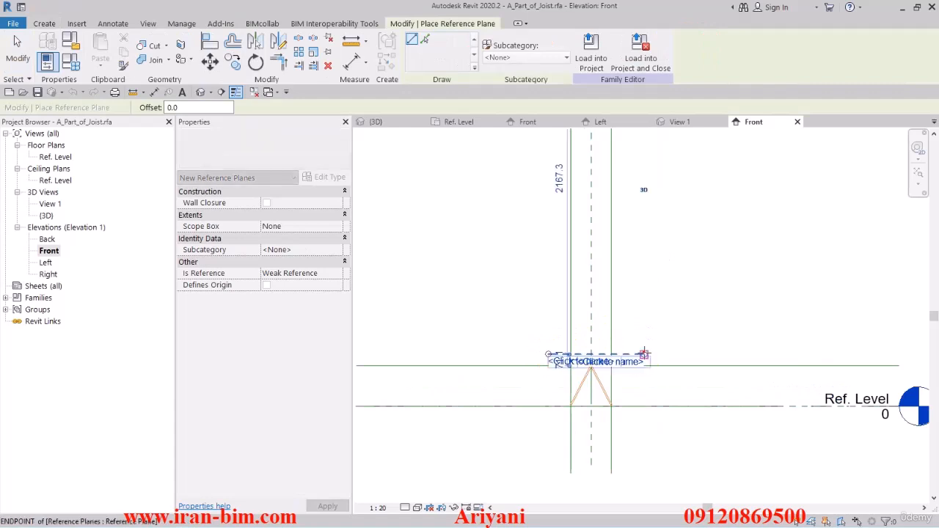
click(620, 340)
click(620, 442)
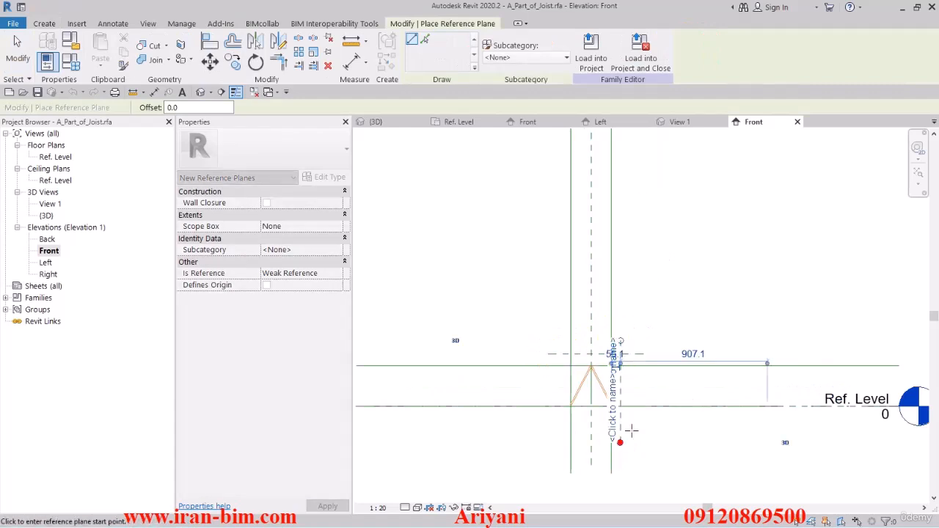
click(620, 418)
click(558, 418)
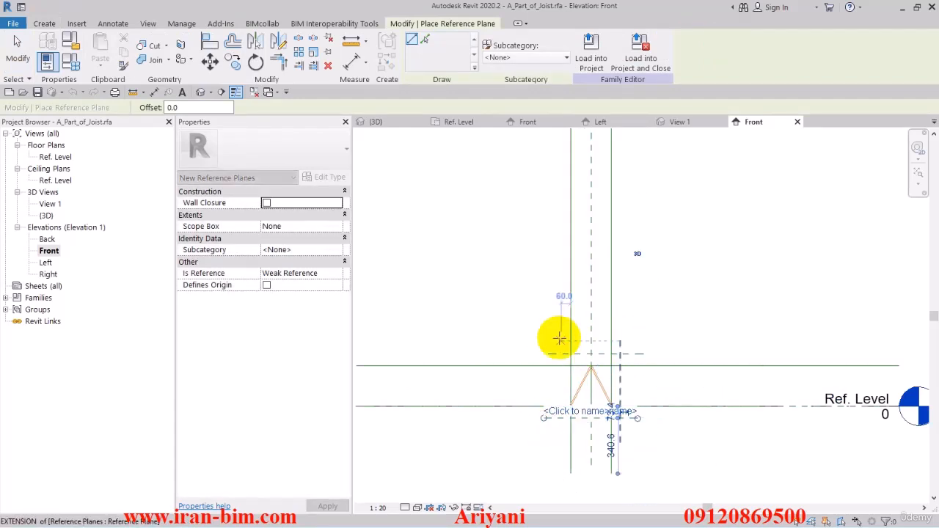
click(558, 339)
click(561, 438)
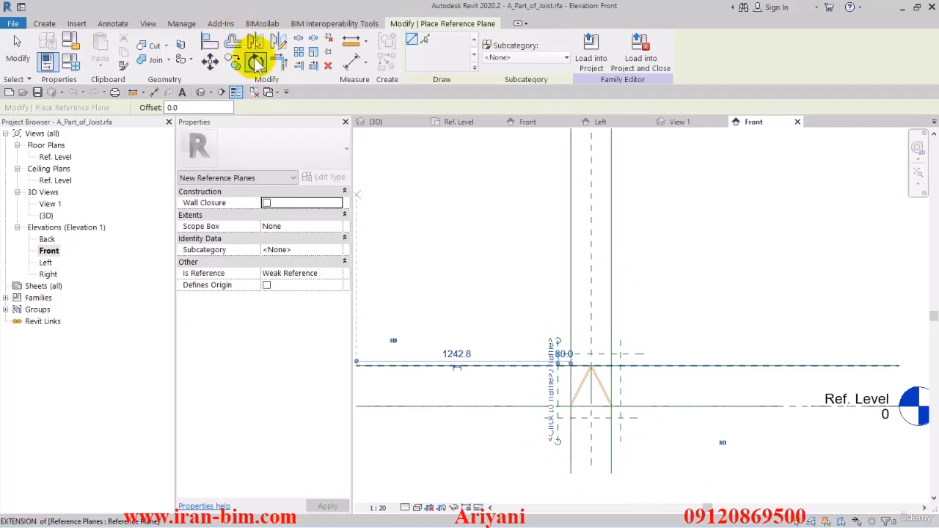
- Trim the truss's vertical and horizontal reference lines back to the four surrounding reference planes in the Front elevation using Trim/Extend Multiple
click(311, 67)
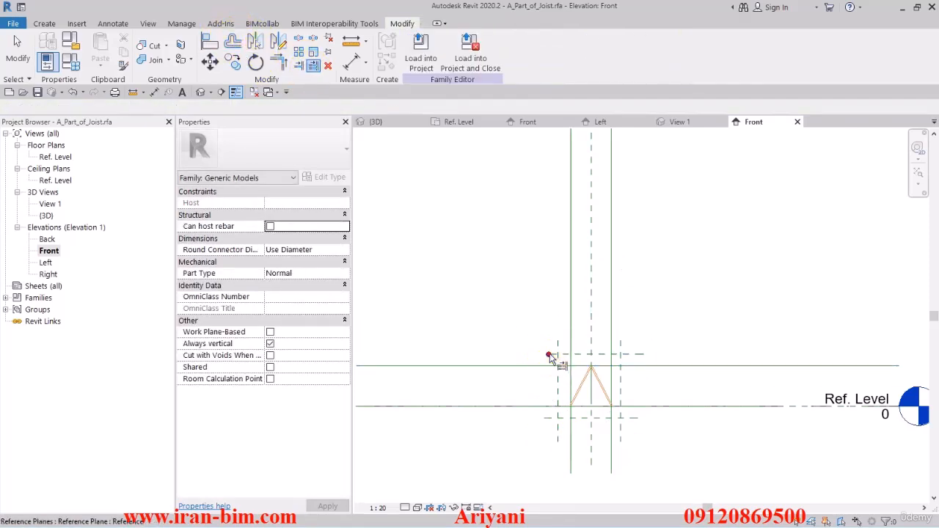
scroll(587, 360, up, 2)
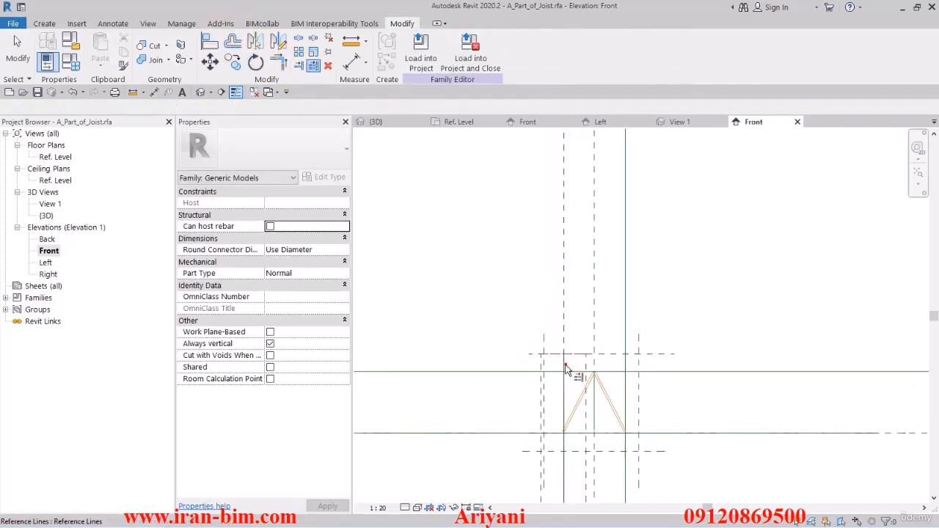
click(623, 364)
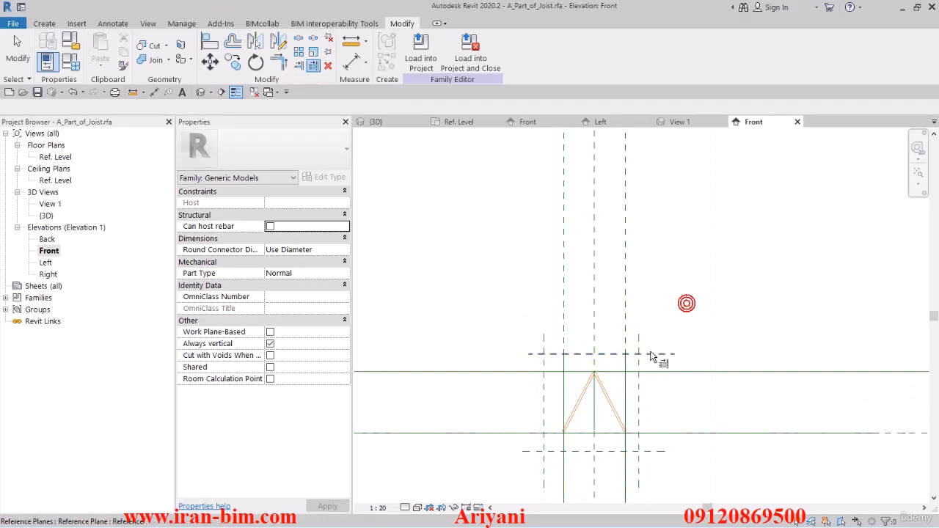
middle_drag(650, 357, 648, 339)
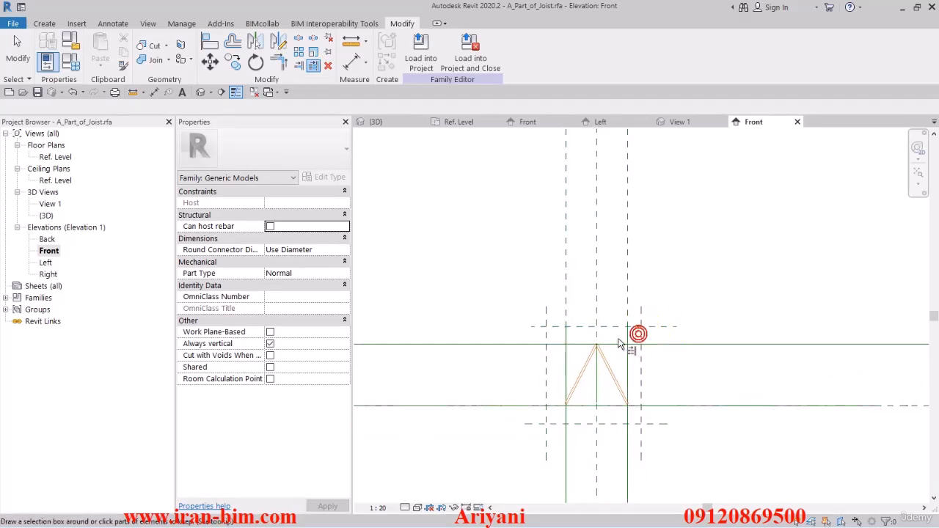
click(609, 407)
click(500, 430)
click(561, 409)
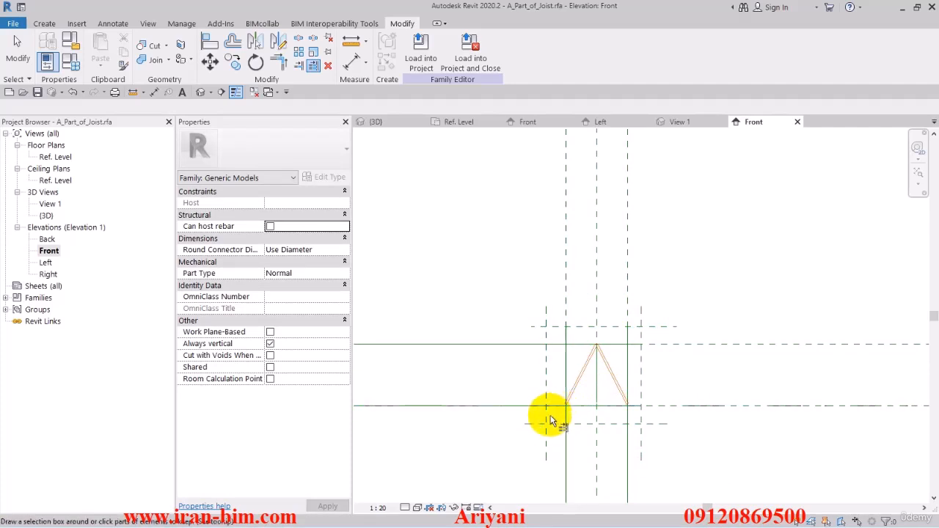
click(580, 345)
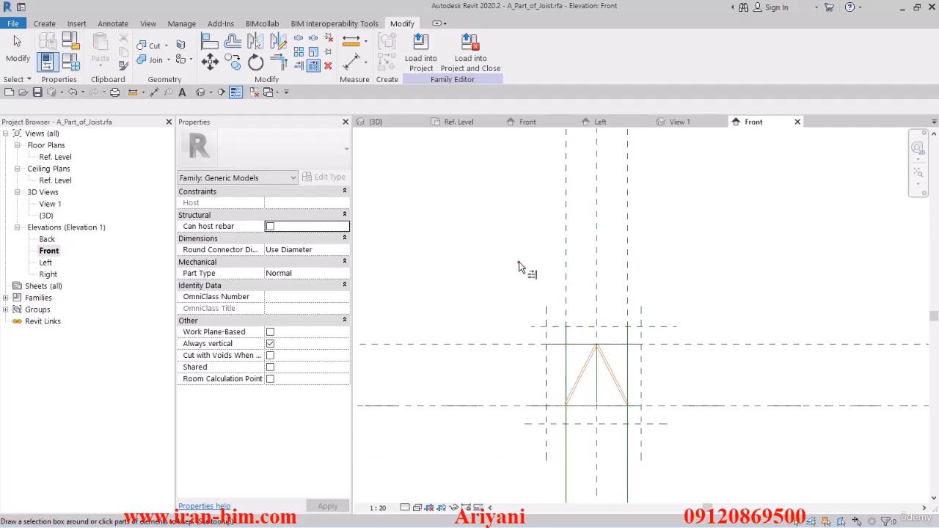
click(514, 405)
click(563, 394)
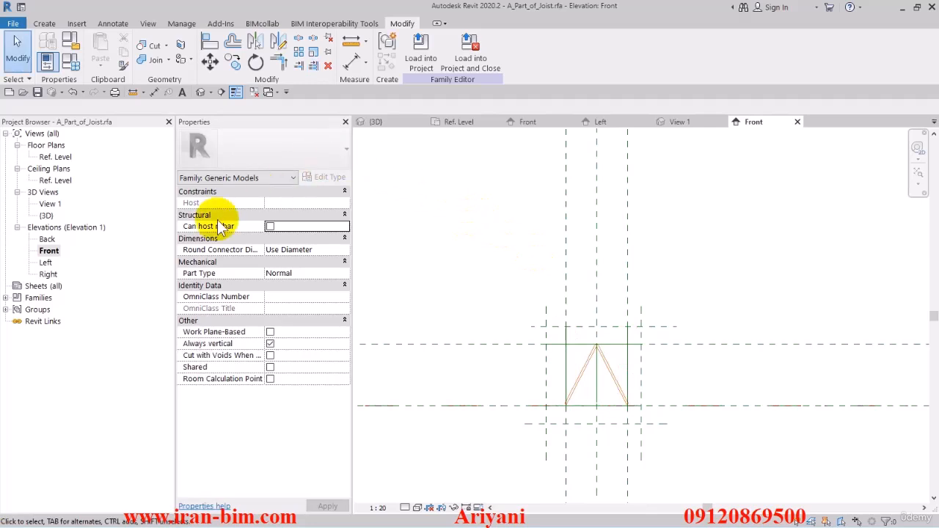
- Open the truss family's Left elevation at the base of the truss
double_click(46, 262)
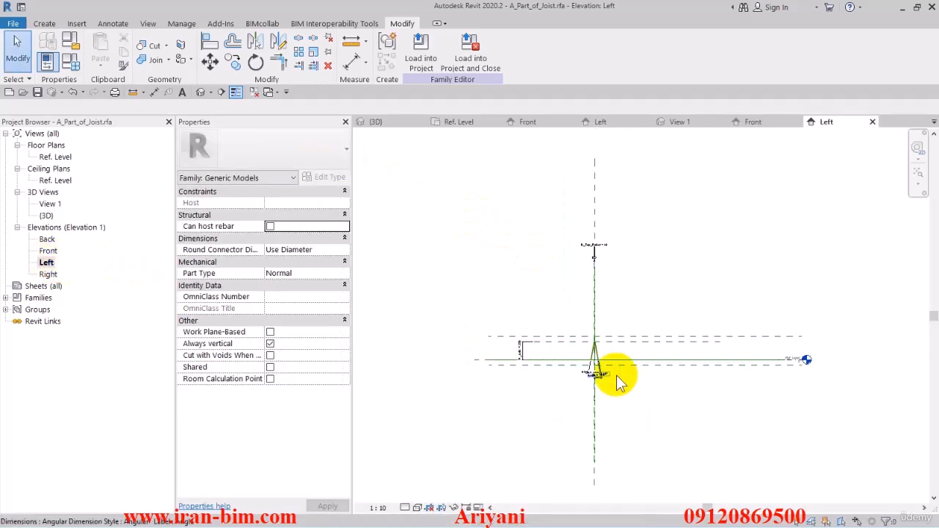
scroll(528, 355, up, 2)
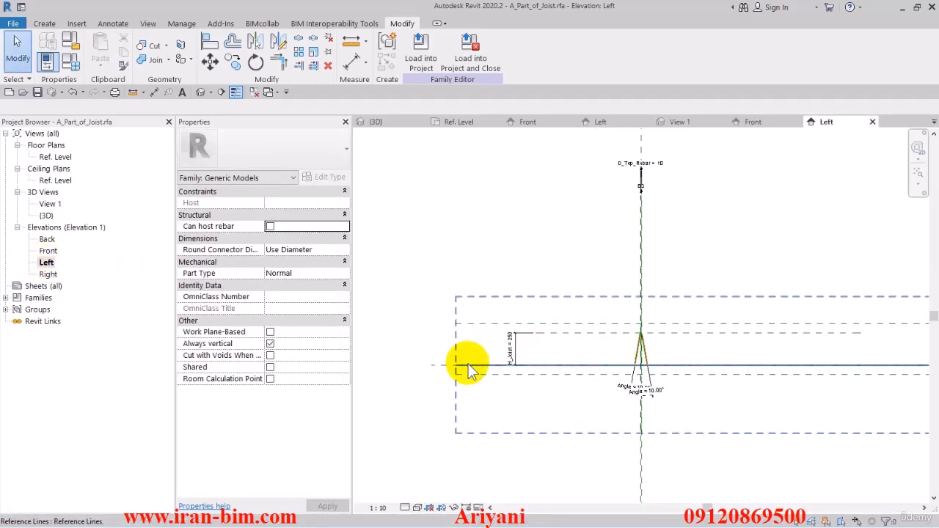
scroll(616, 389, up, 1)
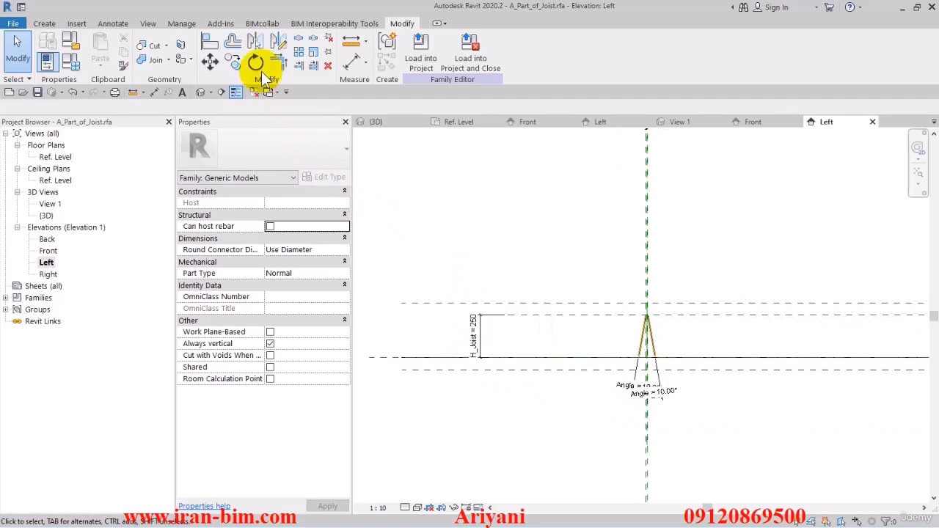
click(299, 68)
scroll(690, 458, up, 2)
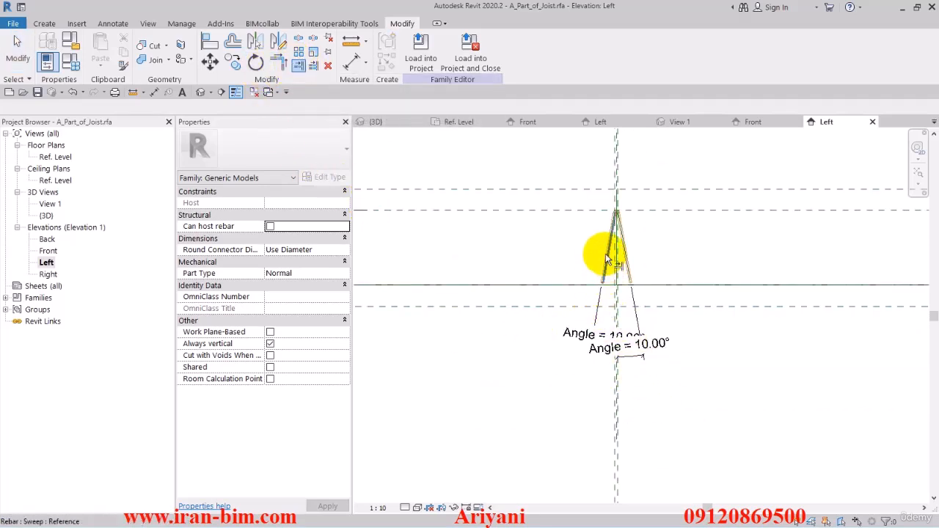
key(Escape)
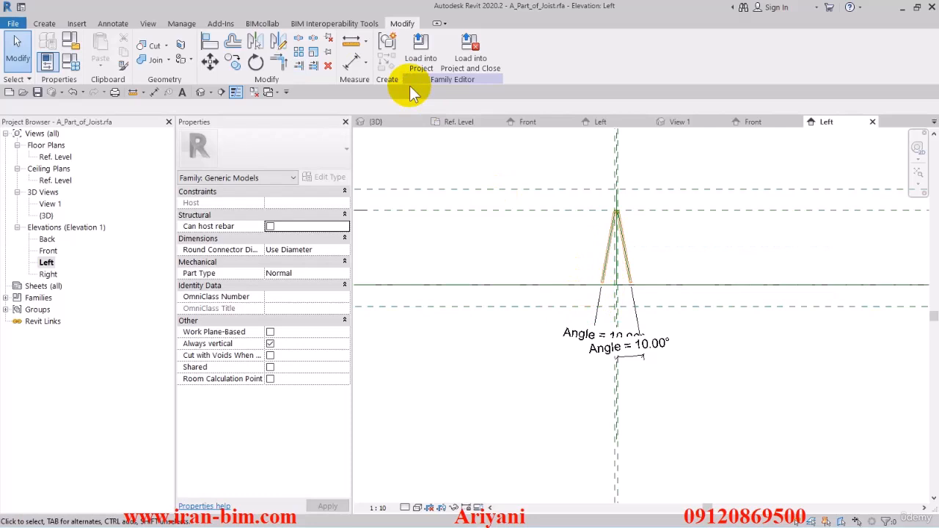
- Draw two vertical reference planes in the Left elevation, one on each side of the truss
click(46, 24)
click(710, 58)
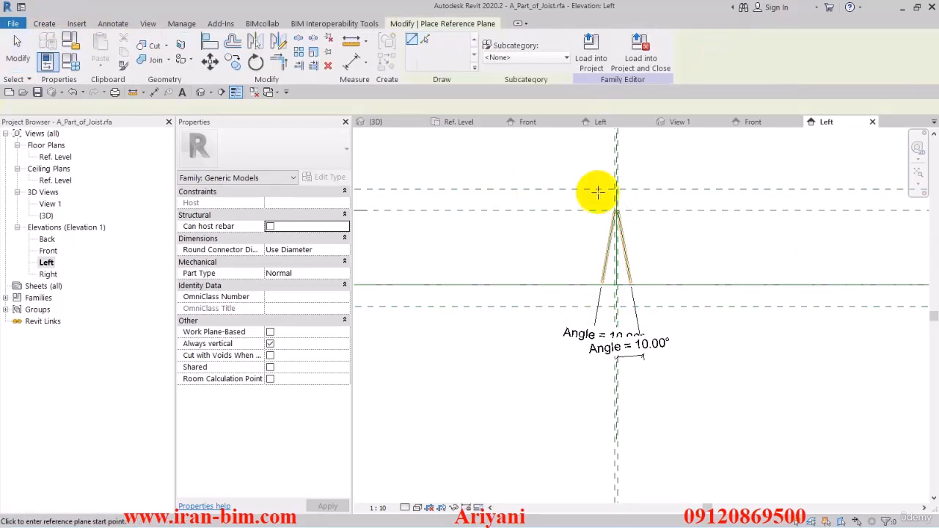
click(593, 388)
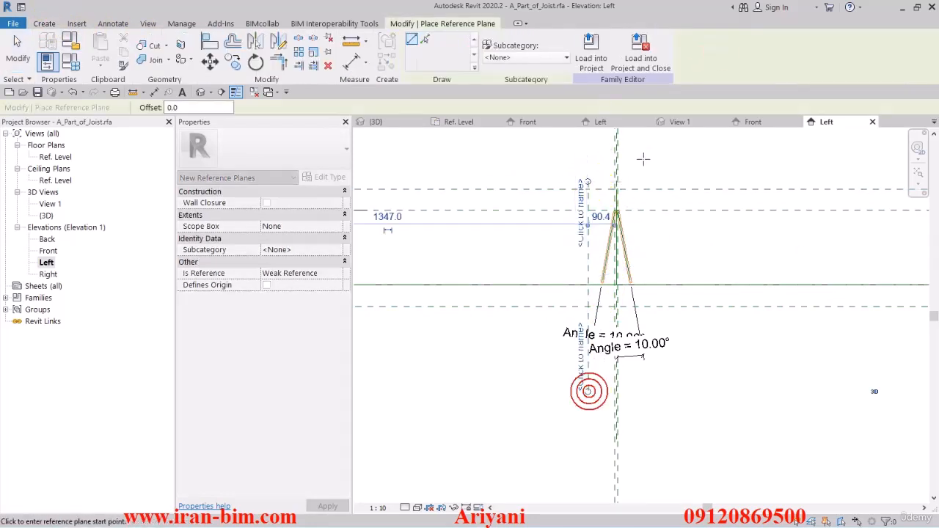
click(639, 159)
click(639, 399)
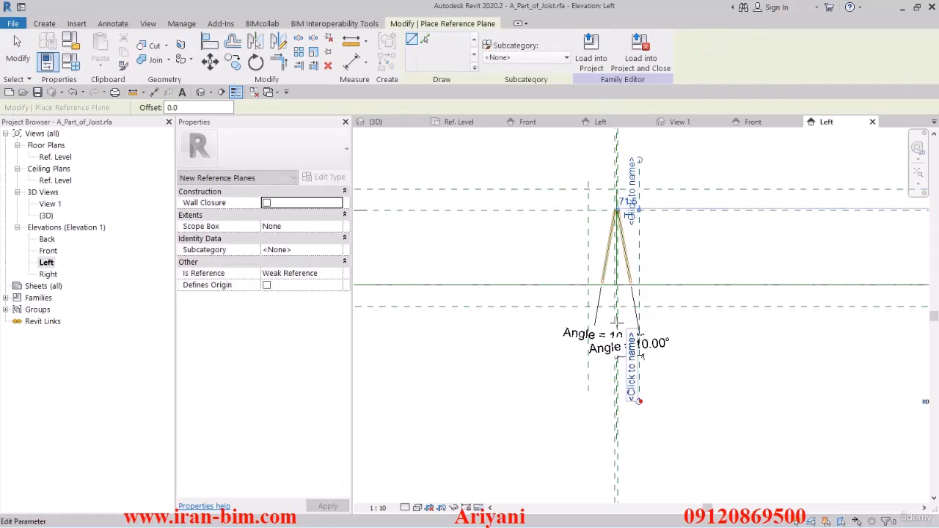
key(Escape)
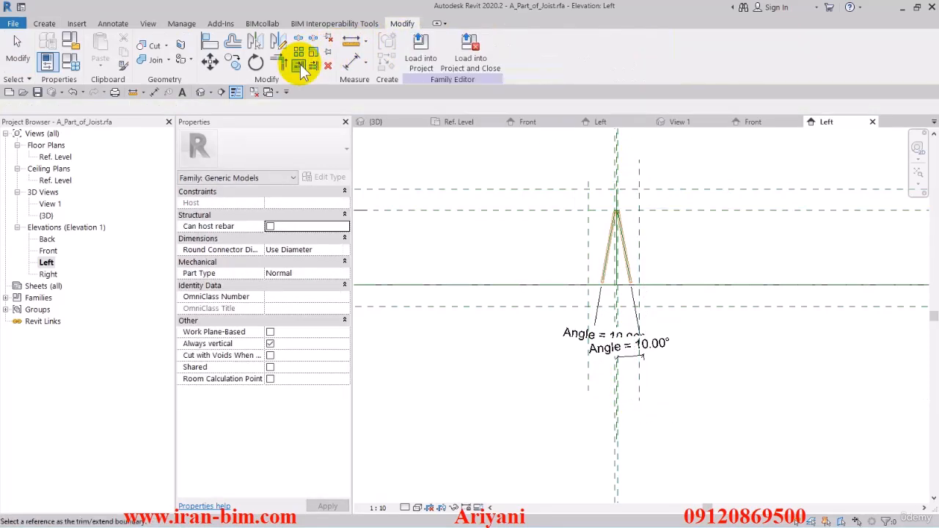
- Trim the horizontal reference lines at the truss's base back to the two new vertical reference planes
click(597, 288)
click(641, 261)
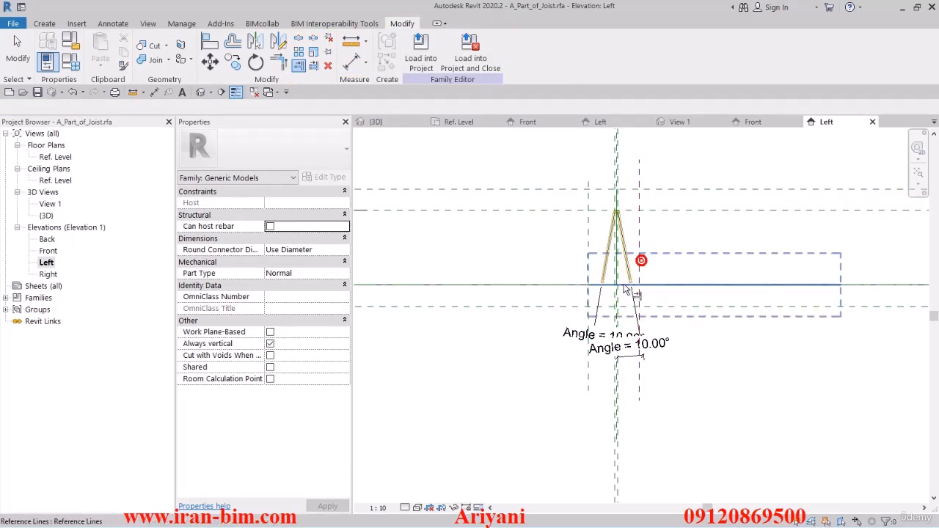
click(622, 285)
middle_drag(514, 281, 629, 299)
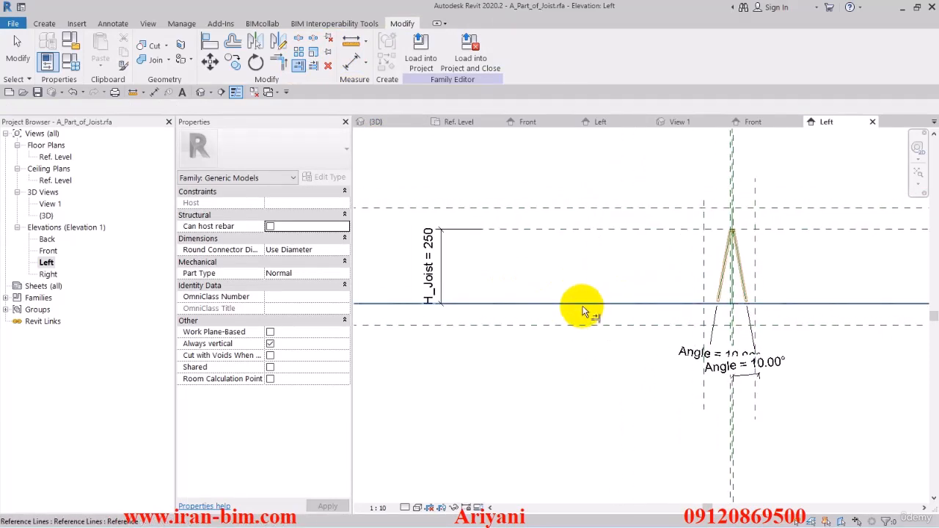
click(704, 284)
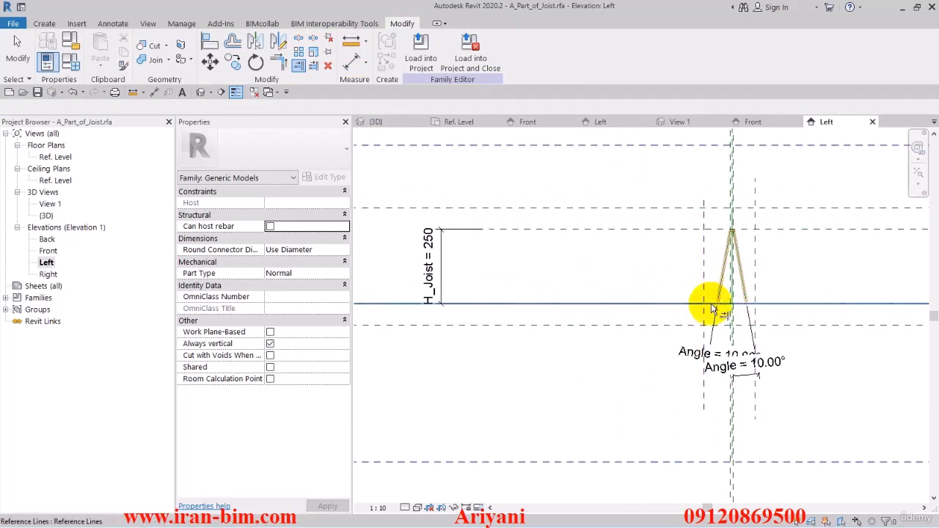
click(707, 303)
click(738, 313)
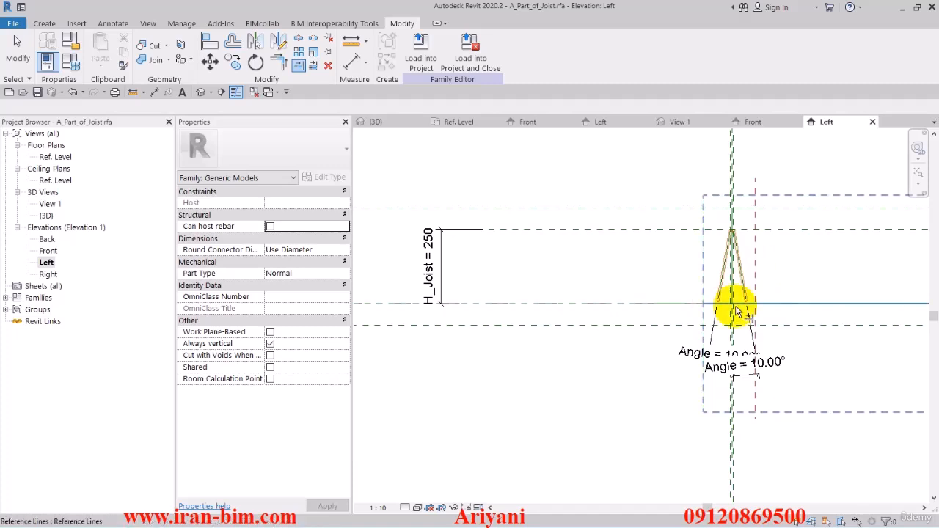
key(Escape)
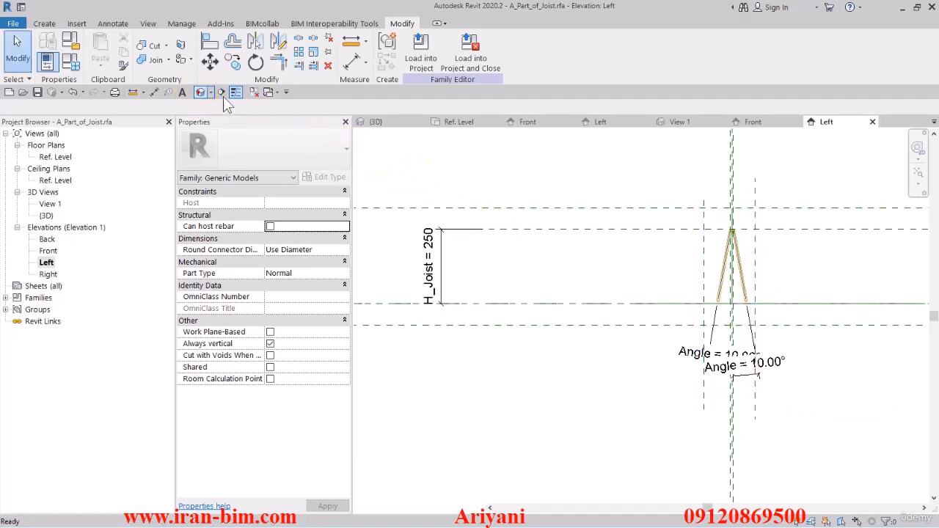
- In the 3D view, close the inactive views and shorten the overlong outer base reference line from both ends, close to the truss
click(253, 92)
shift+middle_drag(620, 305, 671, 321)
click(670, 321)
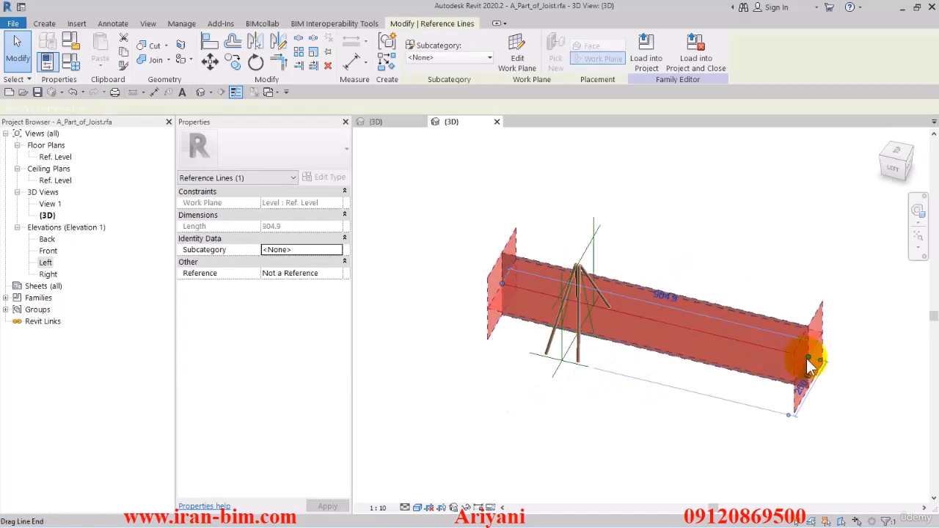
drag(807, 358, 796, 354)
drag(686, 332, 630, 316)
scroll(542, 305, up, 2)
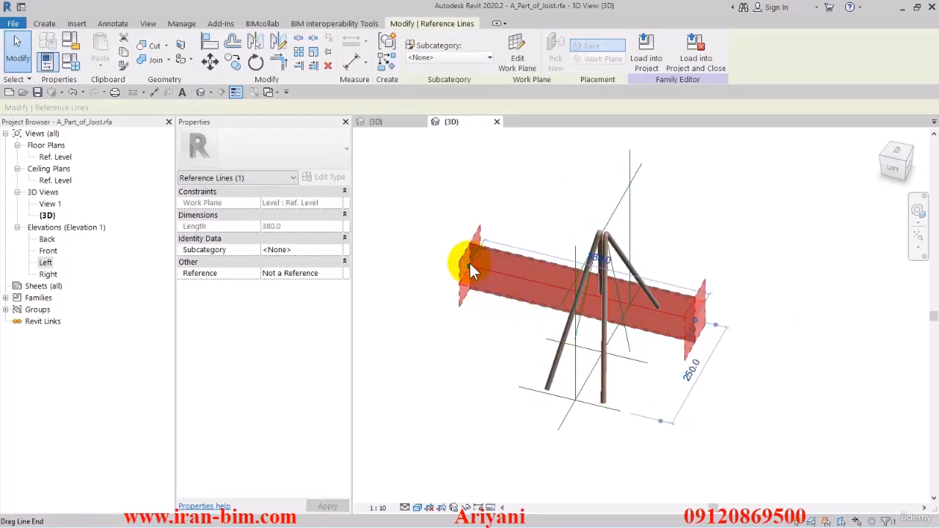
drag(469, 269, 554, 301)
- Examine the shortened reference lines around the truss from other angles in 3D
shift+middle_drag(552, 348, 650, 400)
click(600, 393)
shift+middle_drag(571, 358, 551, 354)
click(624, 305)
click(514, 354)
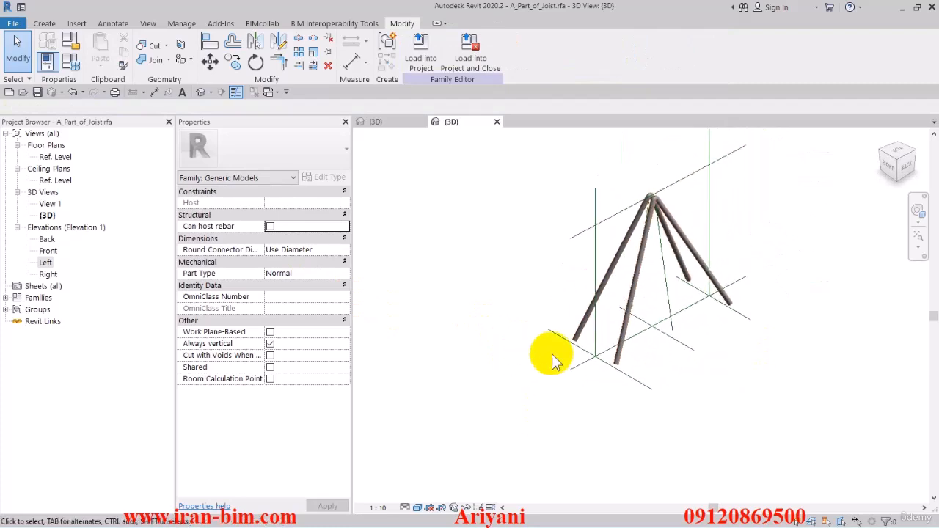
click(591, 253)
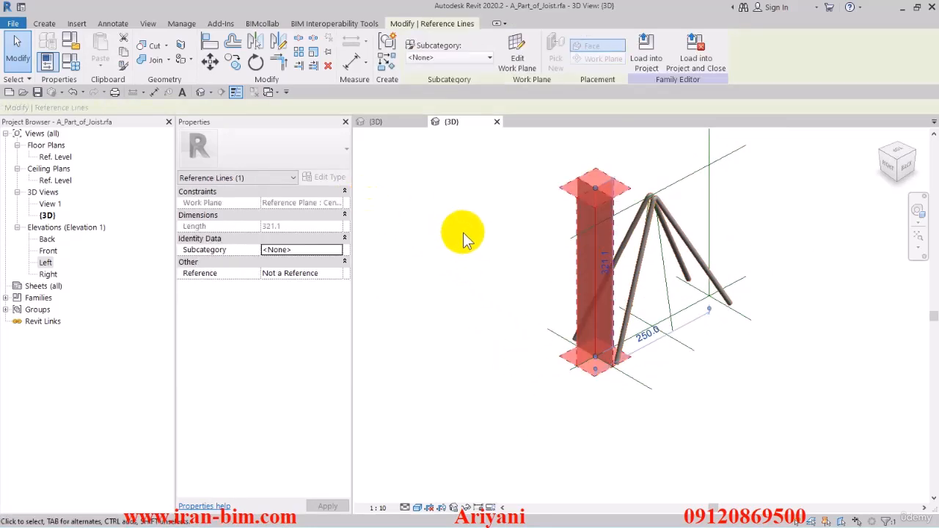
- Hide the Reference Planes annotation category in the 3D view's visibility settings
key(v)
key(v)
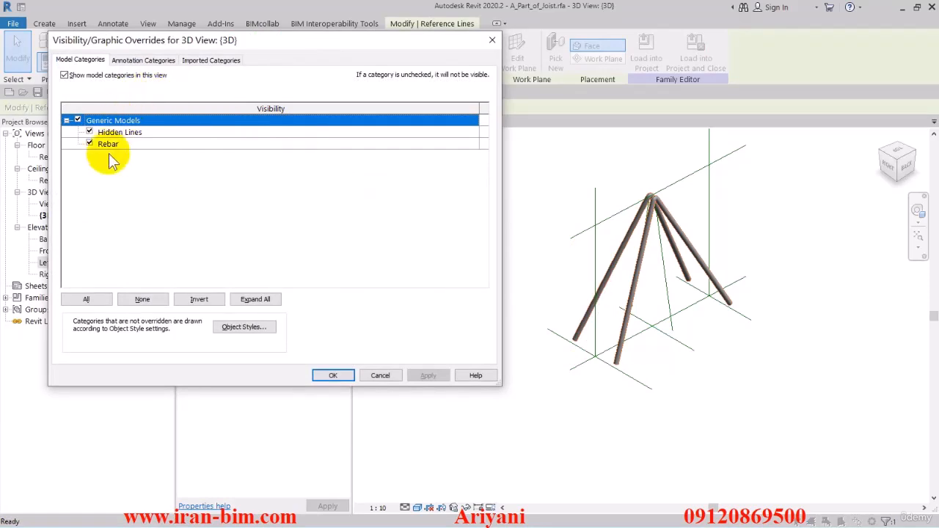
click(119, 61)
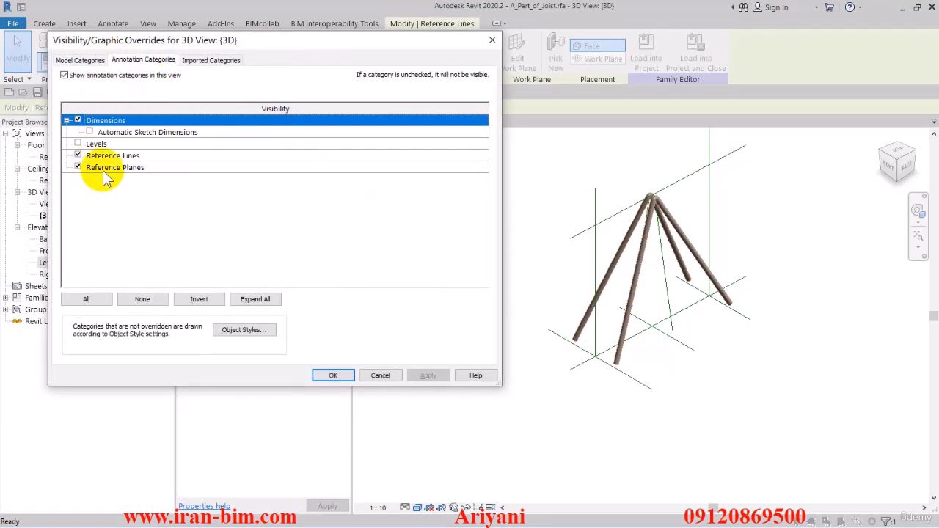
click(78, 168)
click(431, 377)
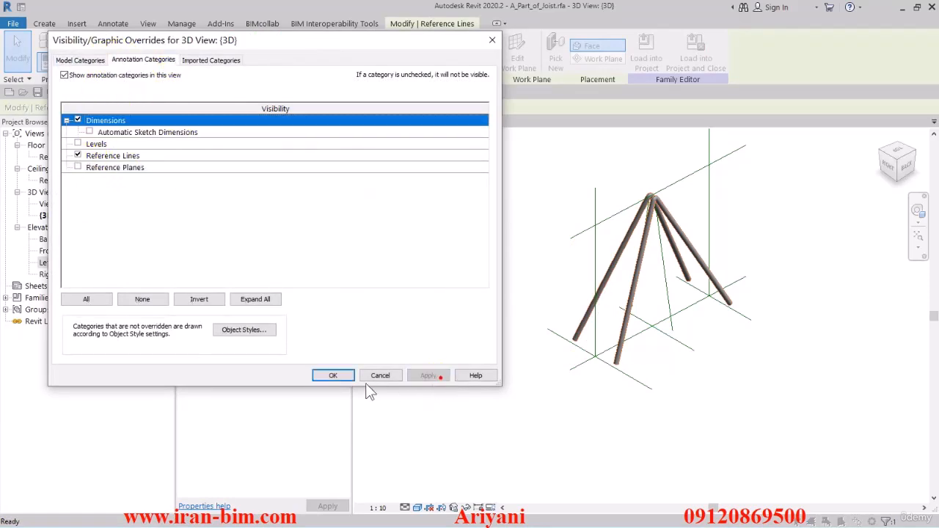
click(334, 376)
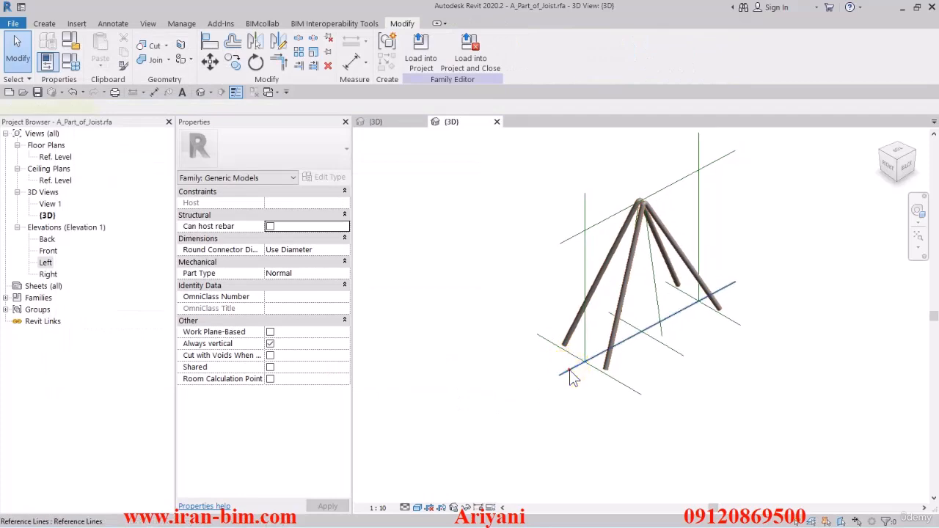
- Check the remaining base line in the 3D view, then hide the Reference Lines annotation category in the visibility settings
click(569, 371)
click(455, 325)
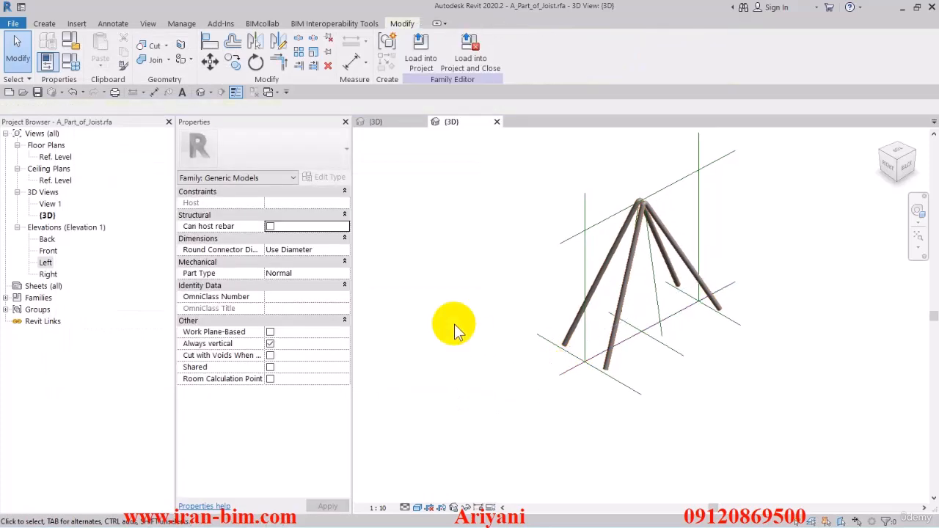
click(578, 371)
click(418, 222)
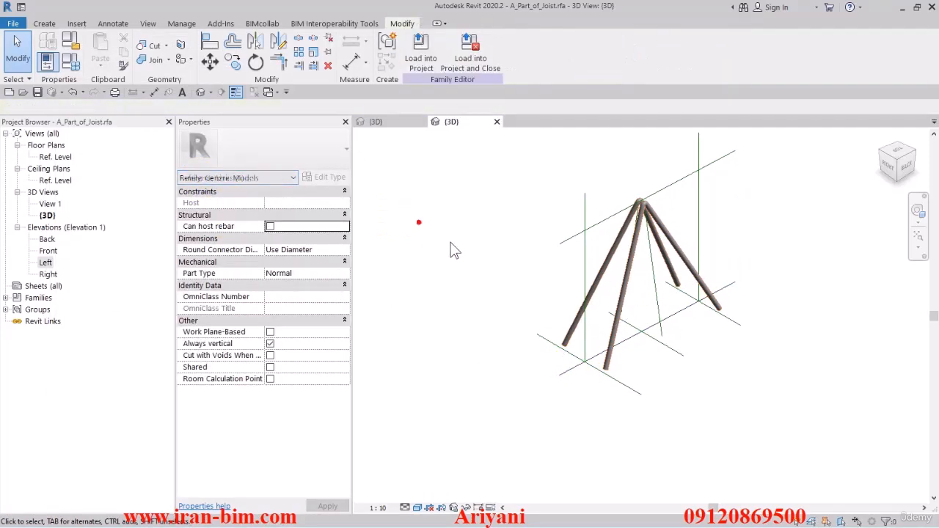
key(v)
key(g)
click(131, 58)
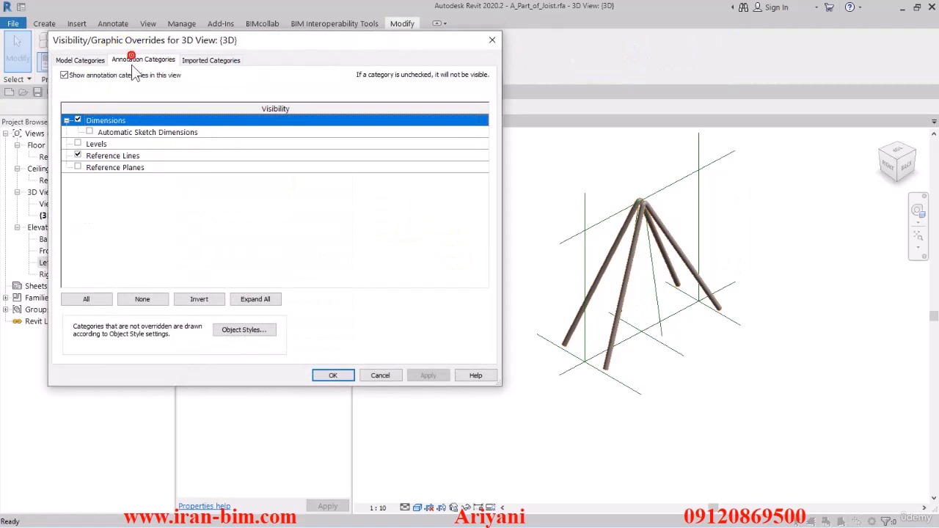
click(83, 164)
click(429, 375)
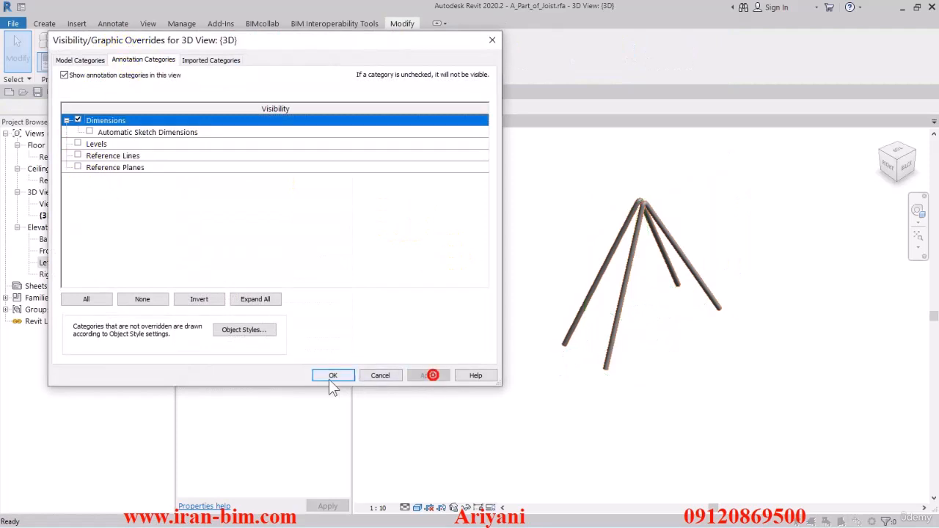
click(333, 375)
- Save the A_Part_of_Joist family
scroll(765, 257, up, 2)
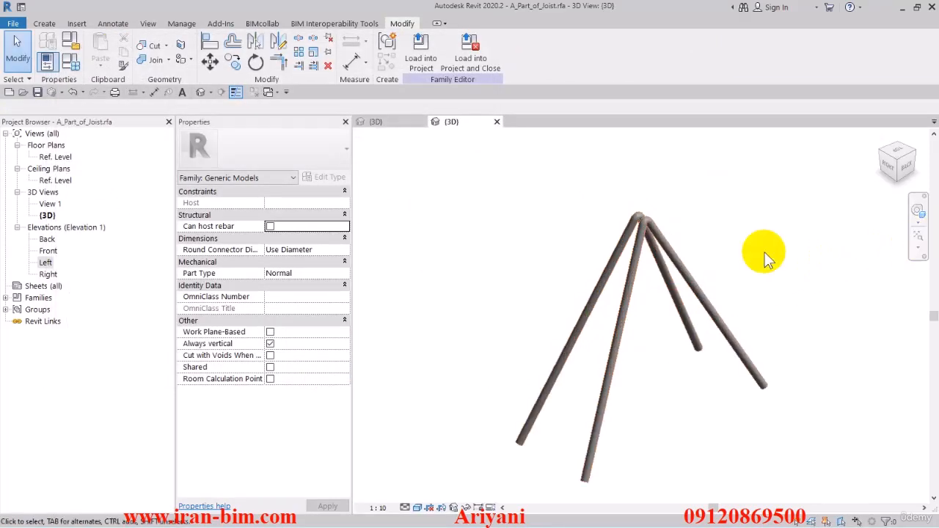
click(38, 91)
click(488, 276)
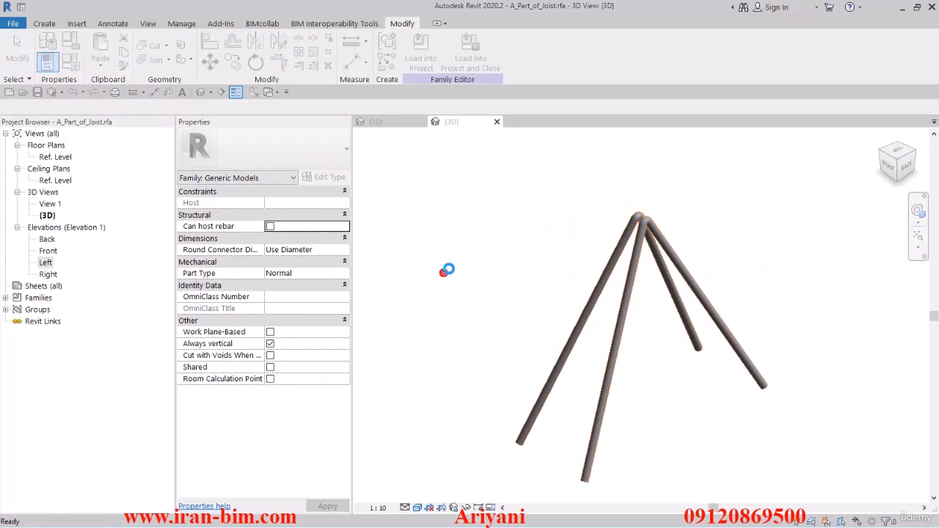
- Load the A_Part_of_Joist family back into St_Joist, closing the nested family, and finish editing the array group
click(471, 55)
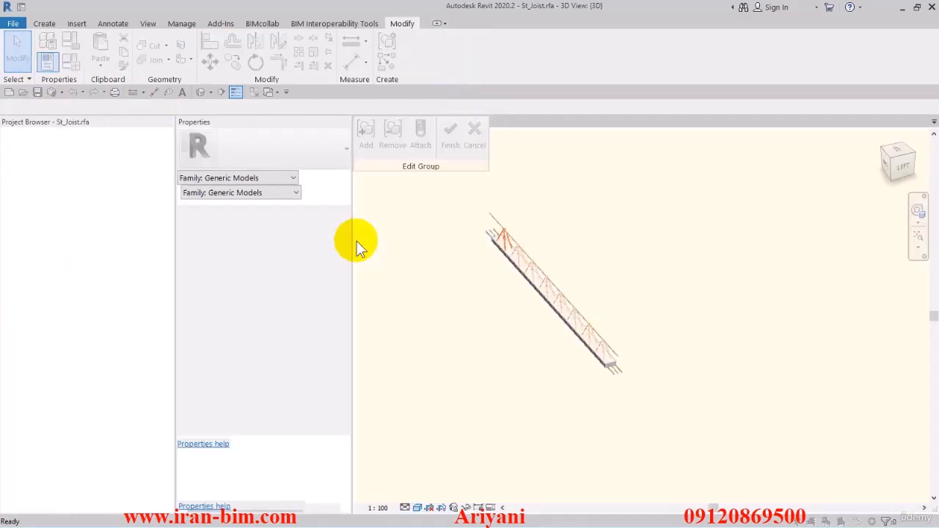
click(377, 238)
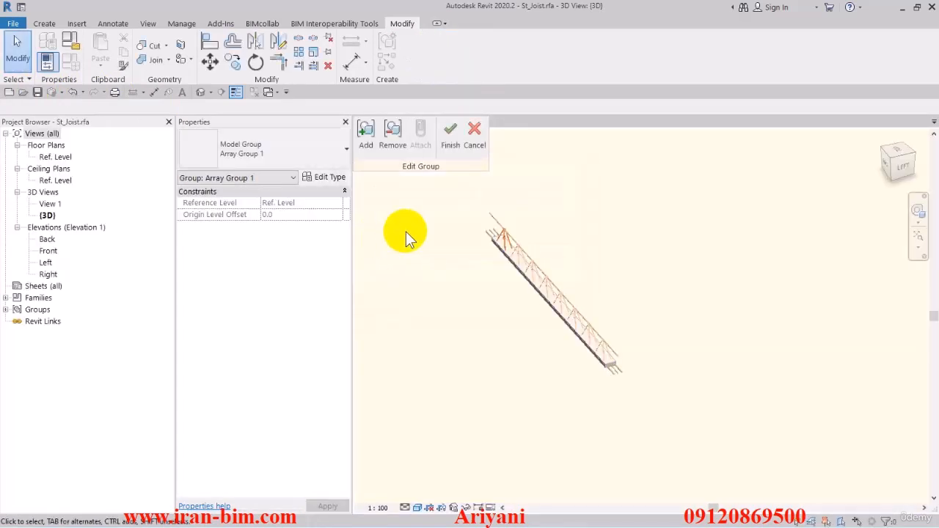
click(452, 132)
click(488, 228)
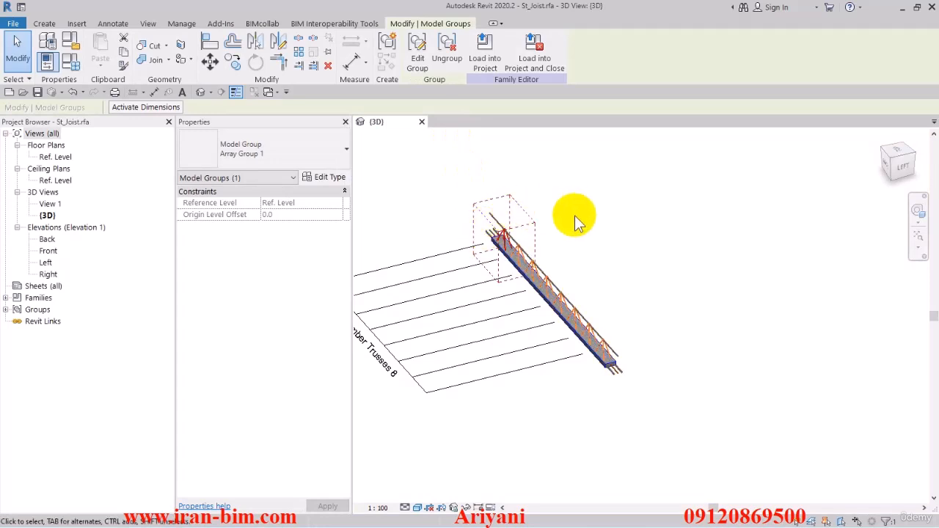
click(600, 248)
- Set the Length parameter to 4500 in the family types and apply it to test the truss array
shift+middle_drag(600, 247, 638, 317)
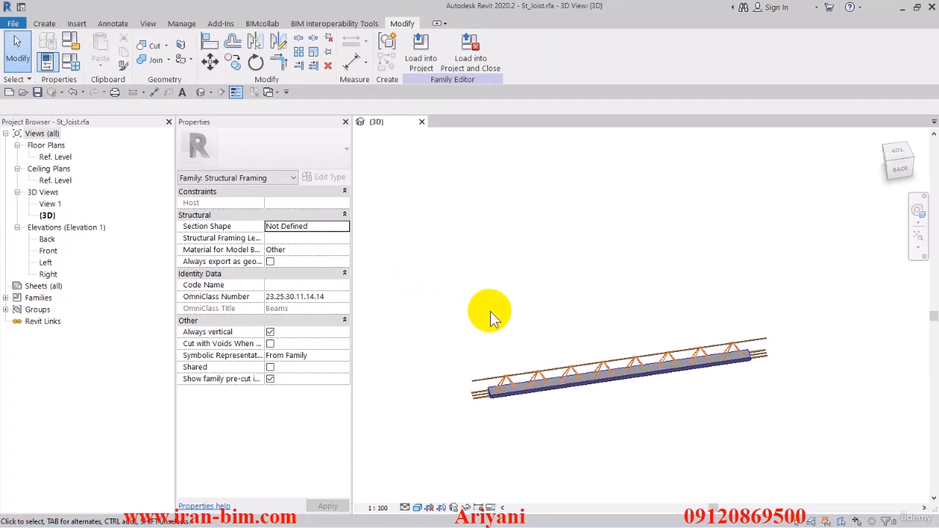
shift+middle_drag(490, 311, 562, 310)
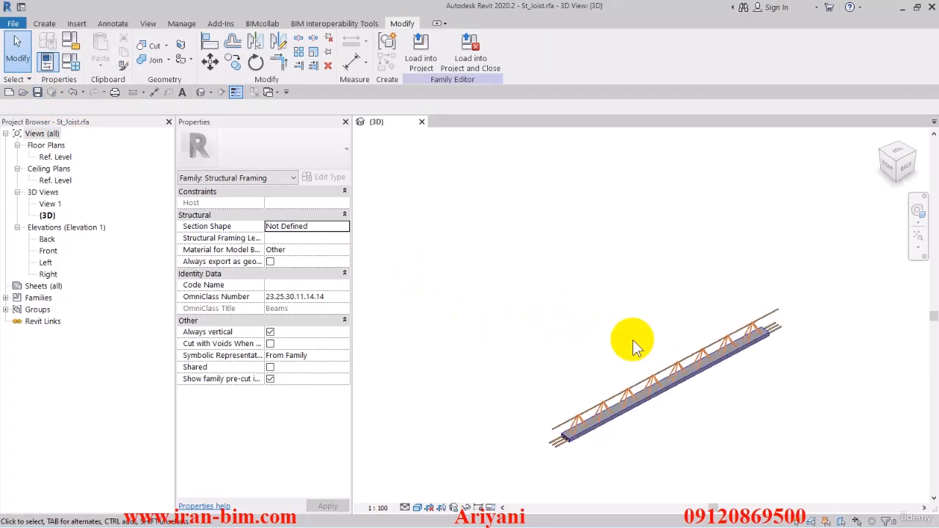
middle_drag(625, 342, 646, 281)
scroll(643, 343, up, 2)
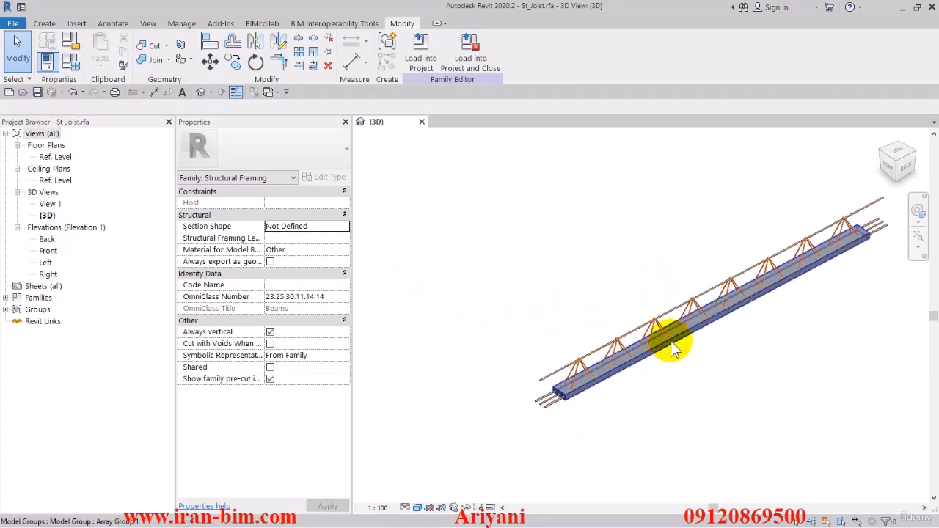
scroll(665, 343, down, 2)
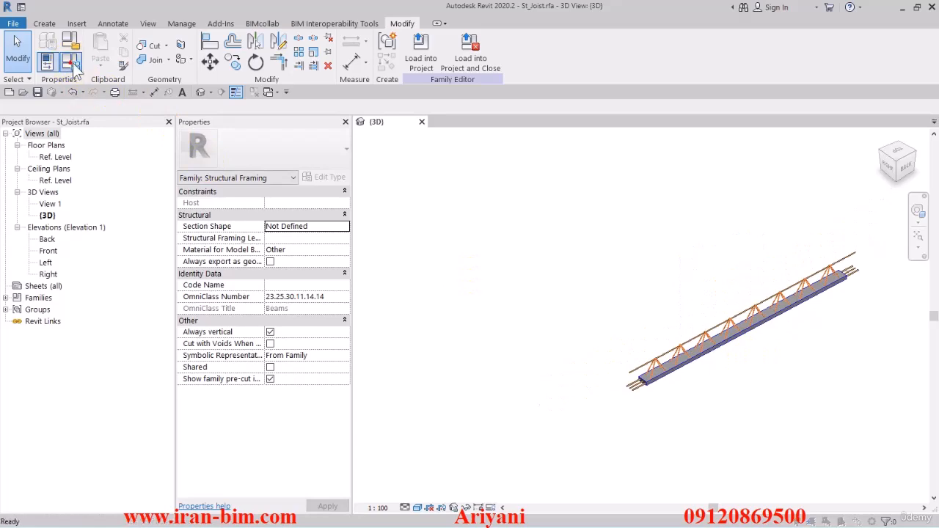
click(70, 63)
click(225, 175)
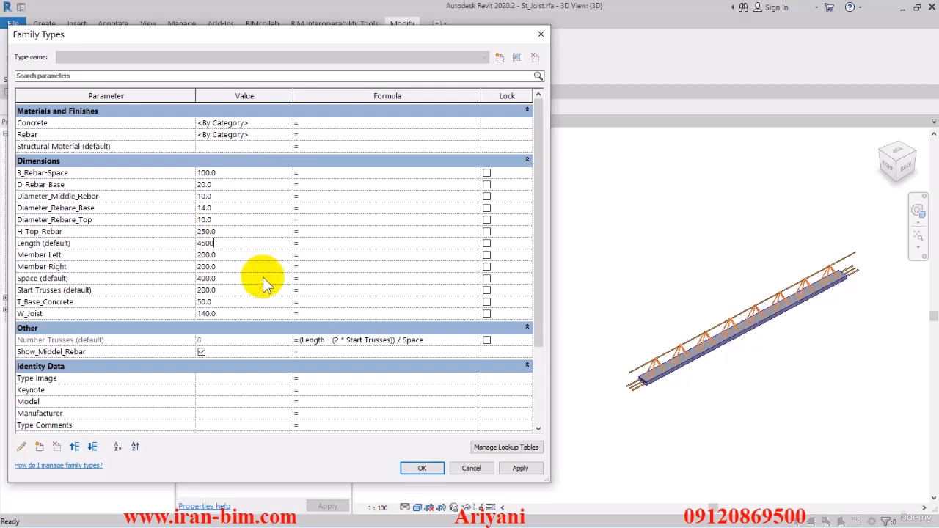
click(520, 469)
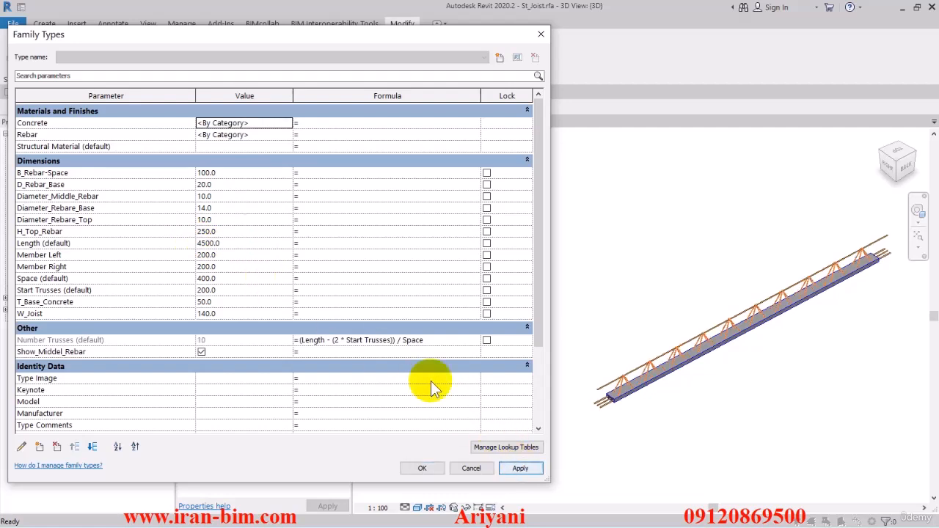
- Set the Length parameter to 2500 in the family types and apply it
click(234, 245)
text(2)
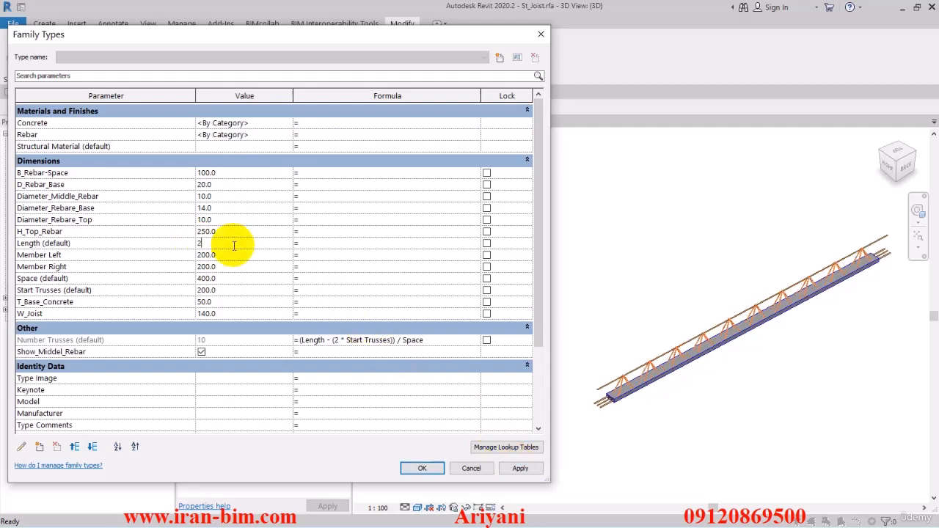
text(500)
click(520, 468)
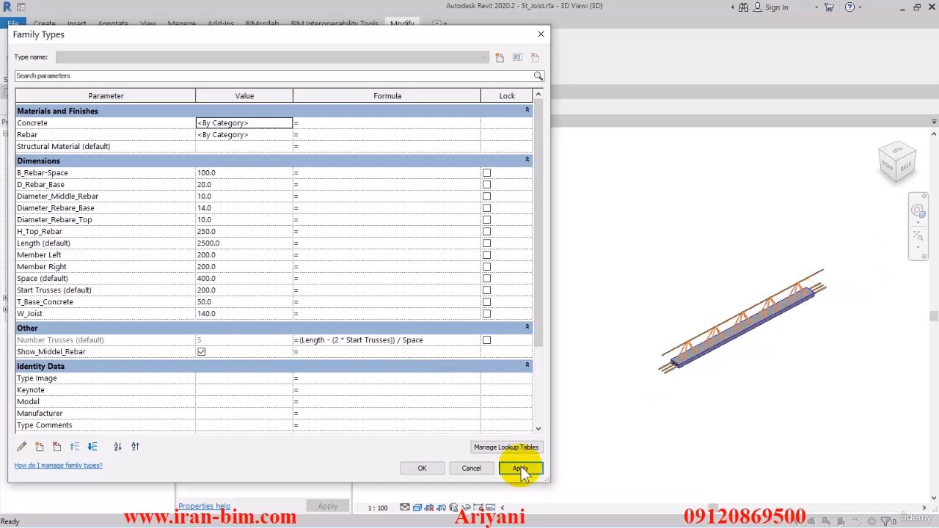
- Set the Space parameter to 300 and accept the family types
click(38, 280)
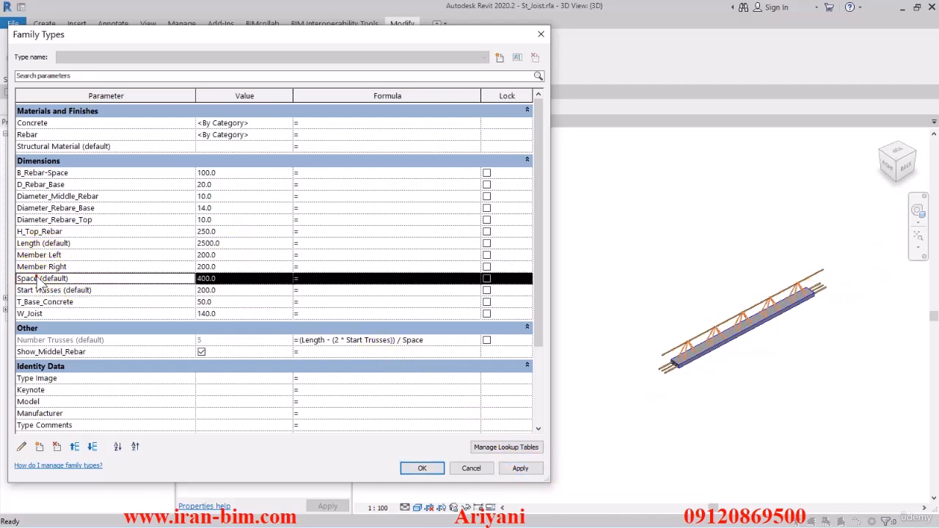
click(234, 279)
text(300)
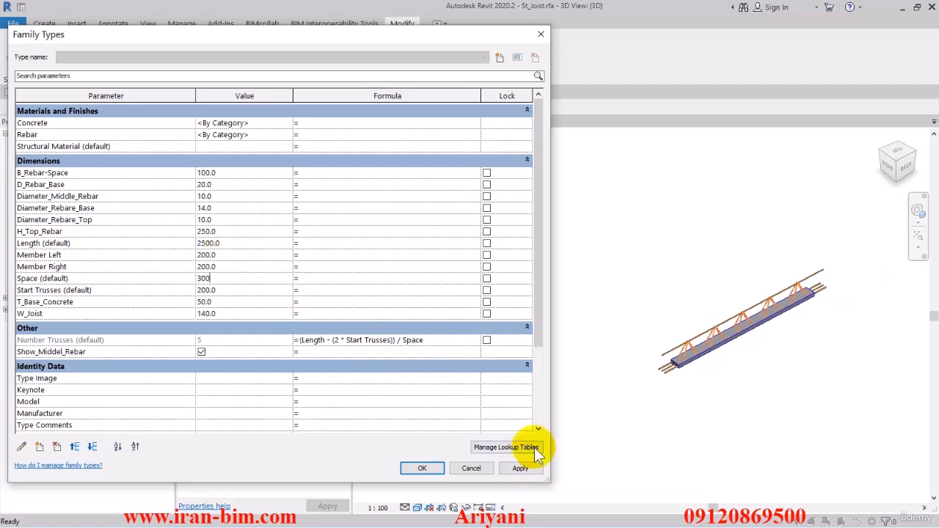
click(521, 468)
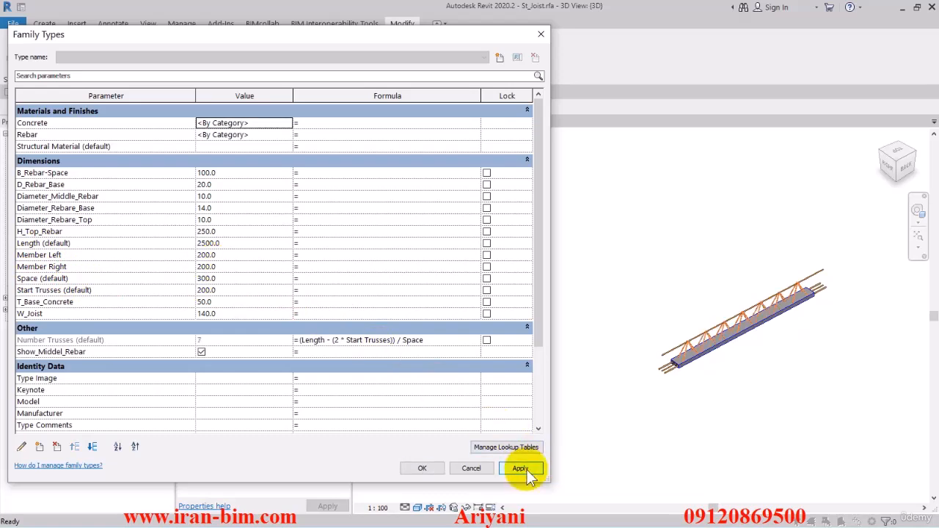
click(417, 468)
- Inspect the joist from several angles in 3D and check which bars belong to the rebar extrusion
shift+middle_drag(733, 430, 689, 410)
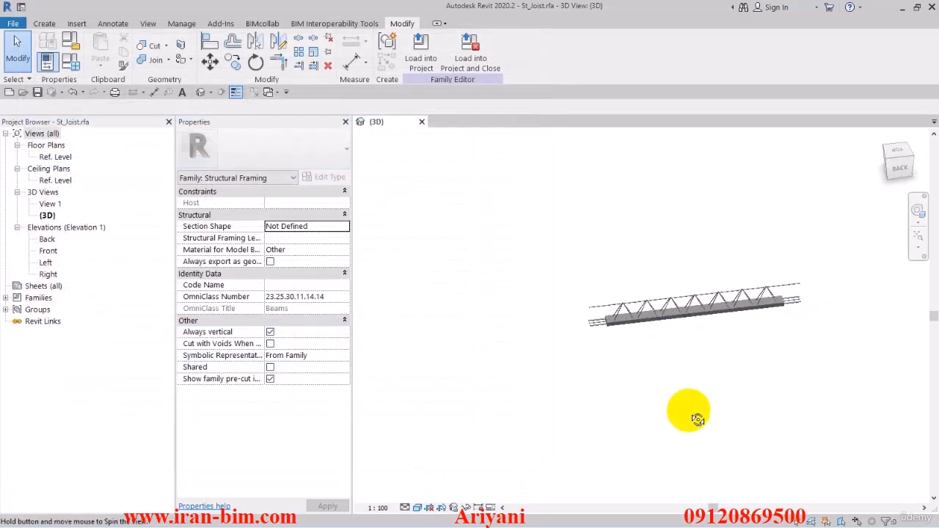
scroll(617, 316, up, 4)
shift+middle_drag(580, 217, 570, 252)
click(529, 364)
scroll(593, 394, down, 3)
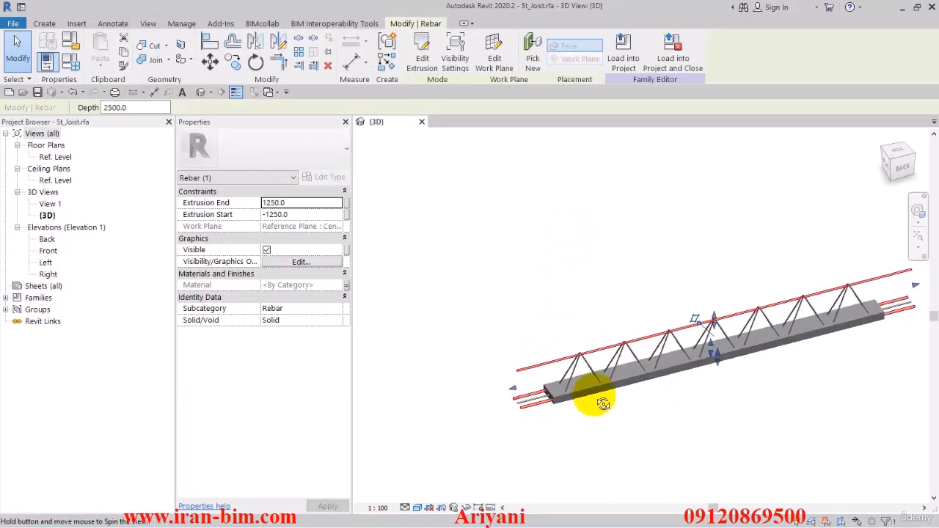
shift+middle_drag(594, 394, 552, 256)
click(551, 251)
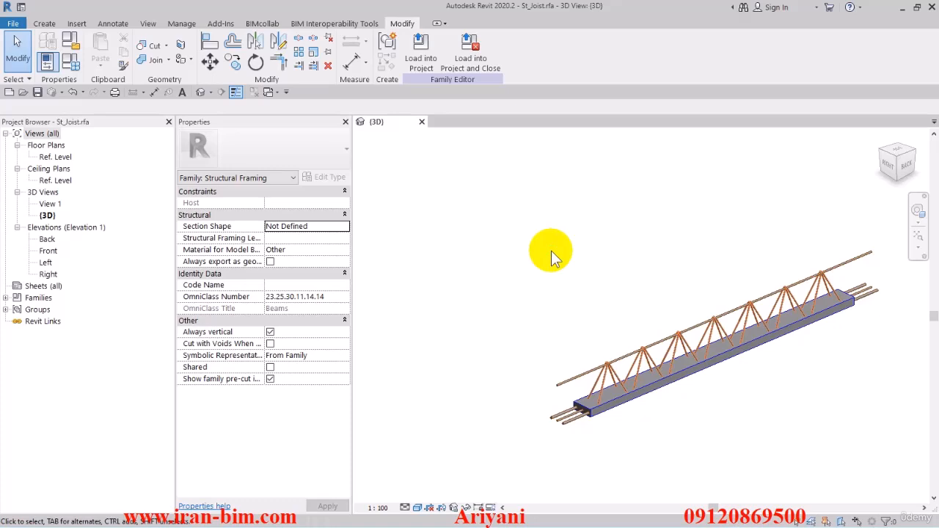
- Open the Ref. Level floor plan and examine the Length dimension and where the rebars end at the joist's left end
double_click(57, 156)
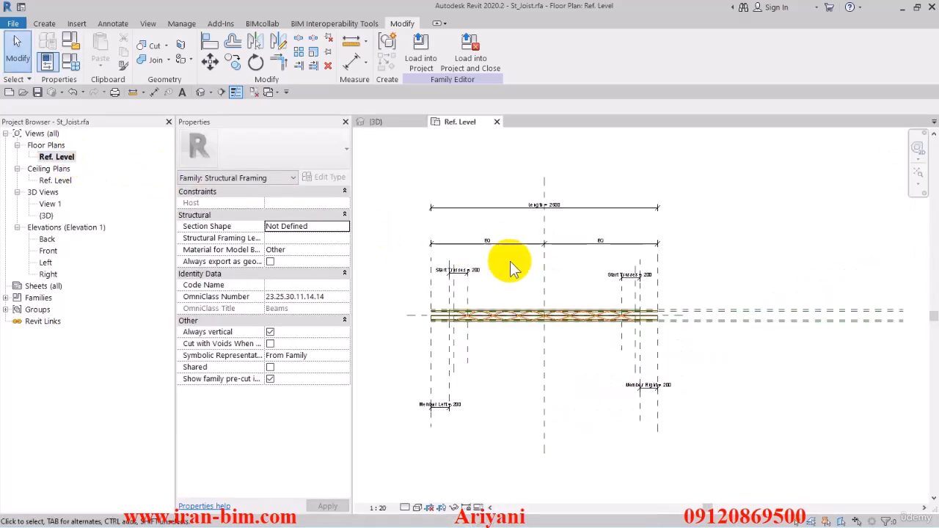
click(456, 205)
middle_drag(466, 219, 483, 221)
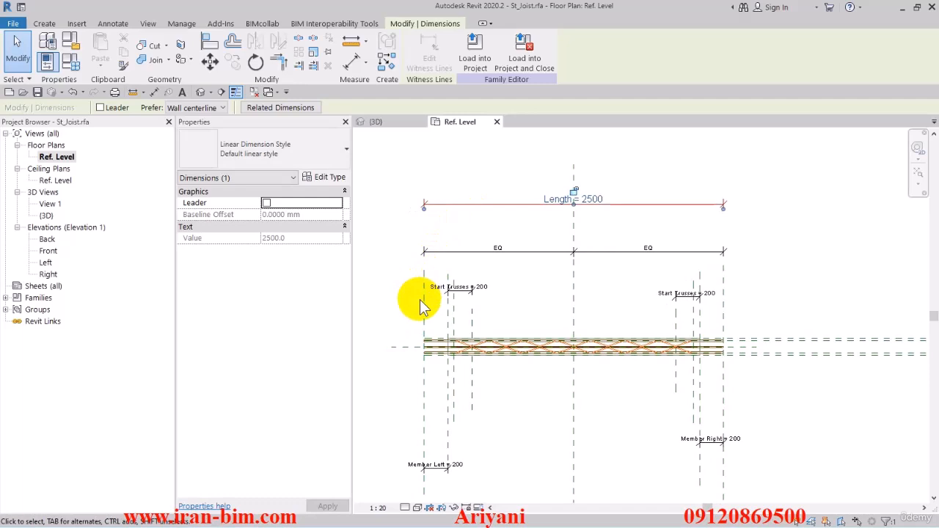
scroll(422, 334, up, 2)
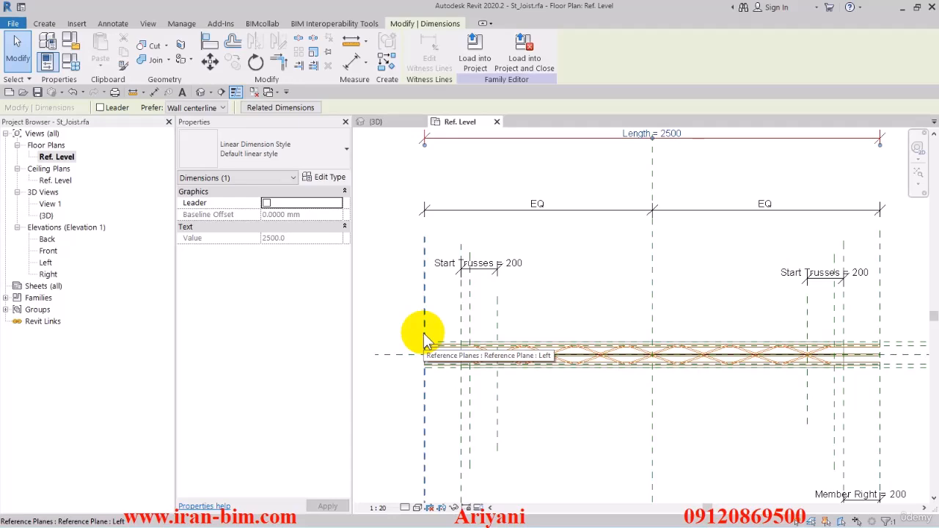
middle_drag(423, 333, 431, 320)
key(Escape)
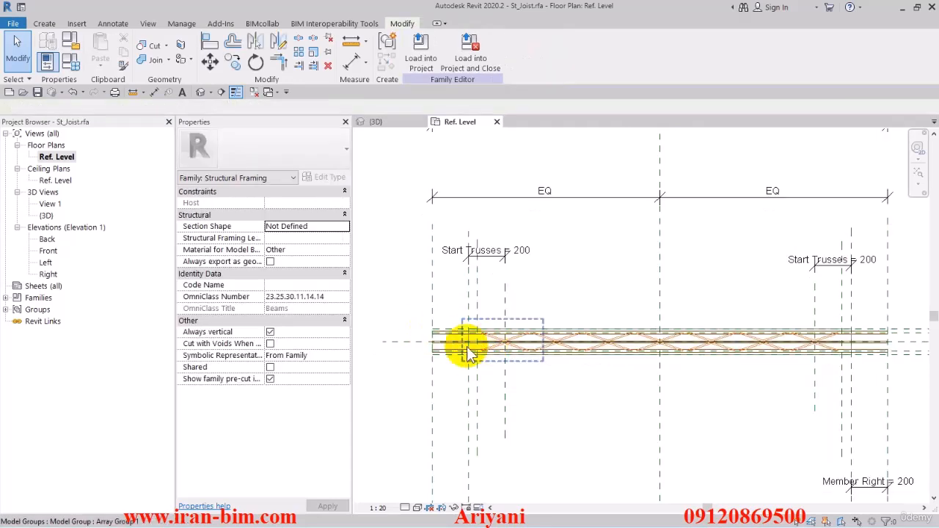
click(436, 334)
middle_drag(440, 355, 496, 343)
click(446, 286)
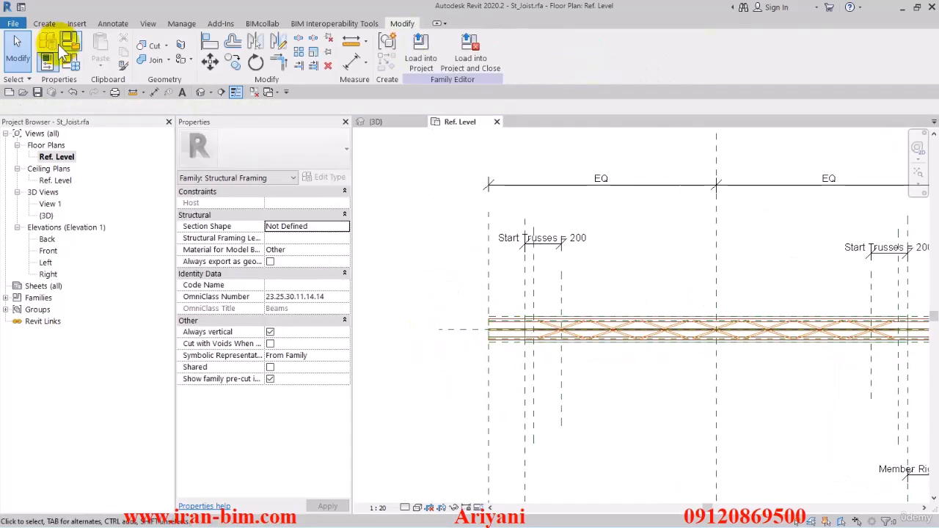
- Draw two vertical reference planes outside the joist, about 40 mm beyond its left end and about 97.6 mm beyond its right end
click(46, 26)
click(709, 51)
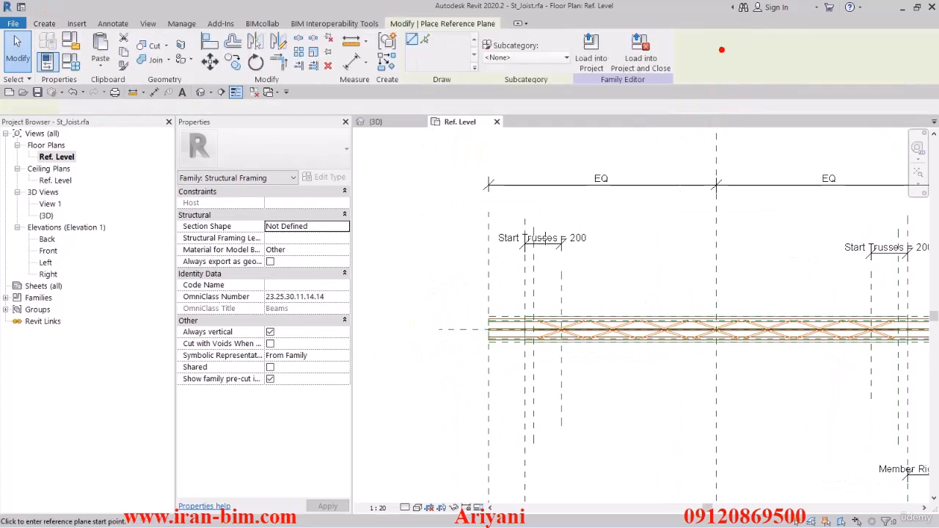
click(480, 211)
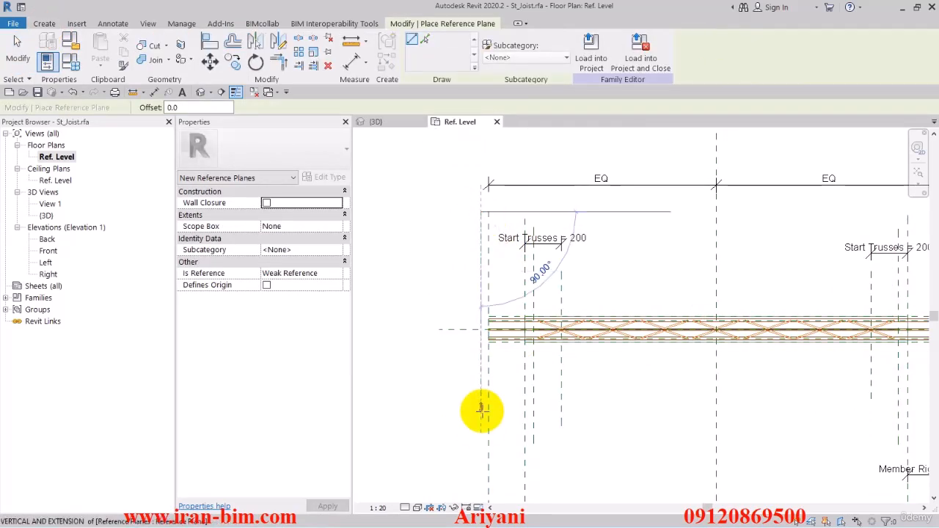
click(478, 444)
scroll(597, 334, down, 2)
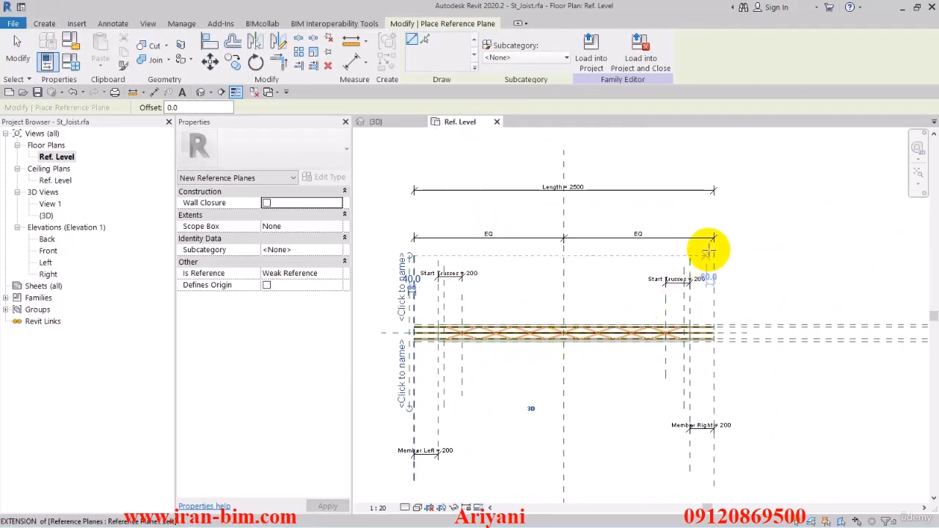
click(713, 237)
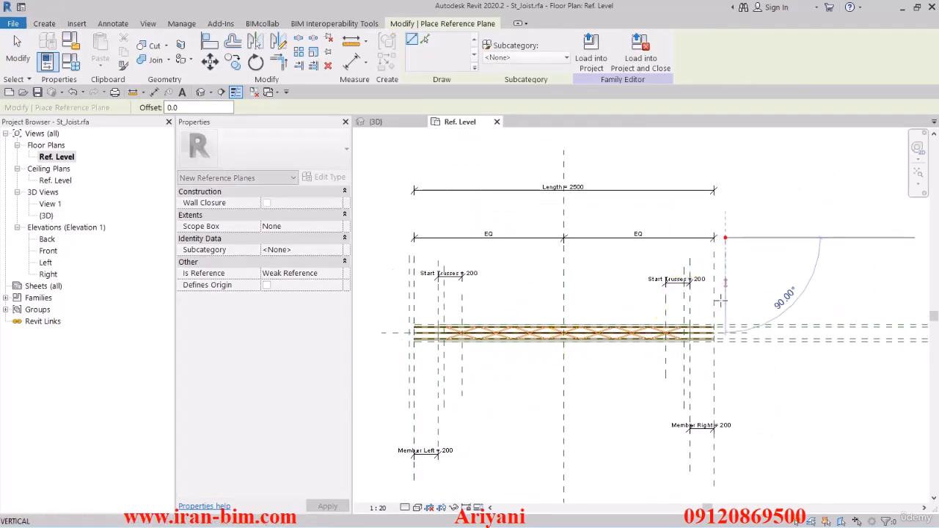
click(725, 388)
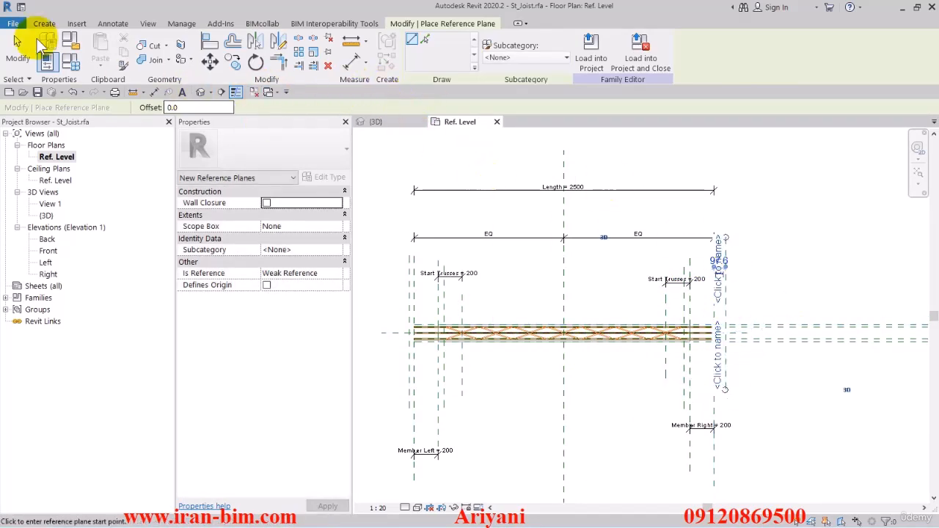
click(11, 41)
- Extend the left end of the top and base rebar extrusion to the new left reference plane, removing the conflicting constraints
click(436, 364)
click(428, 340)
scroll(416, 343, up, 4)
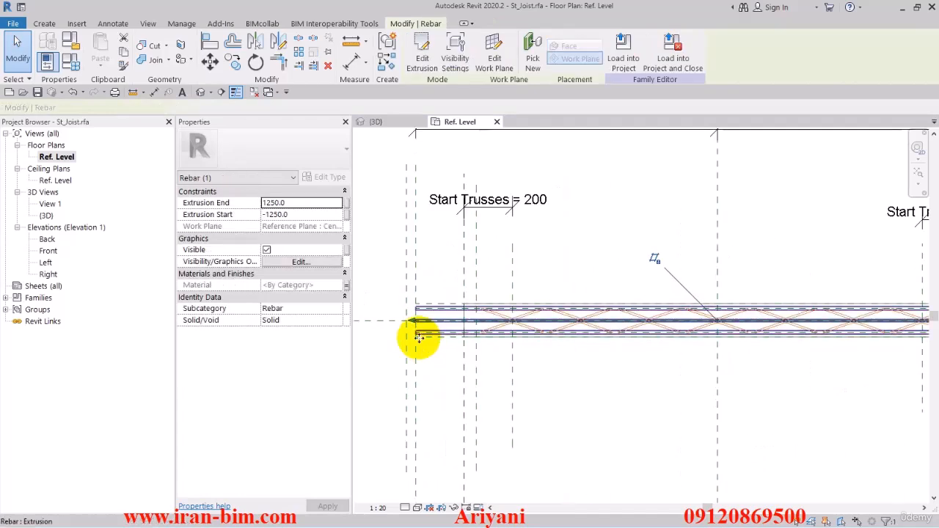
middle_drag(424, 337, 507, 359)
drag(508, 360, 477, 328)
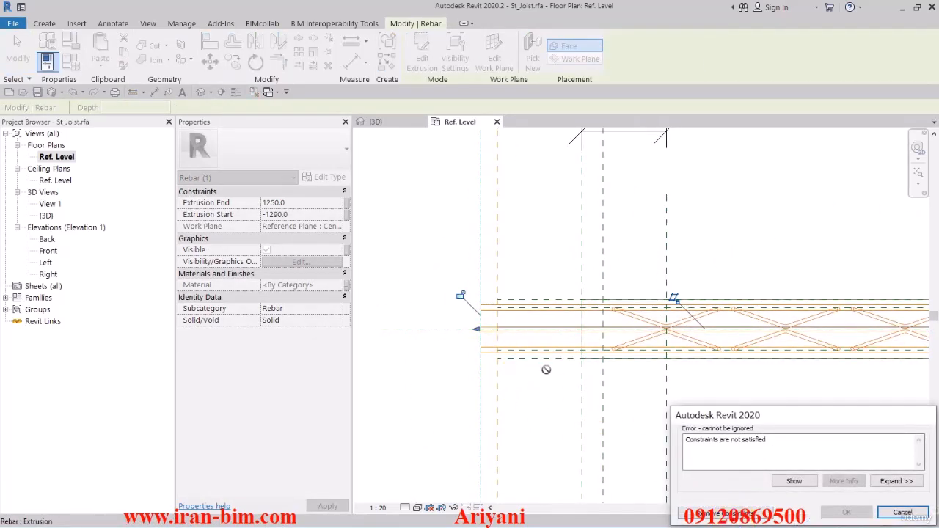
click(713, 516)
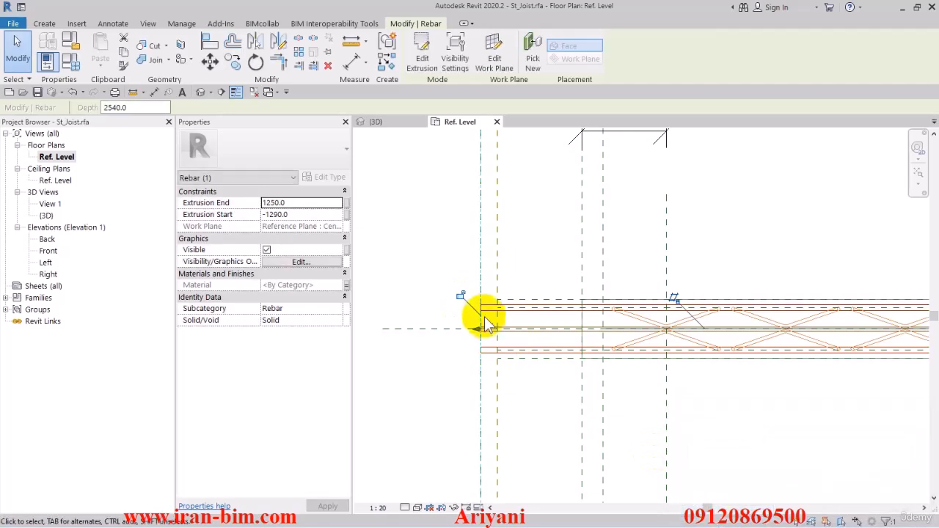
click(447, 363)
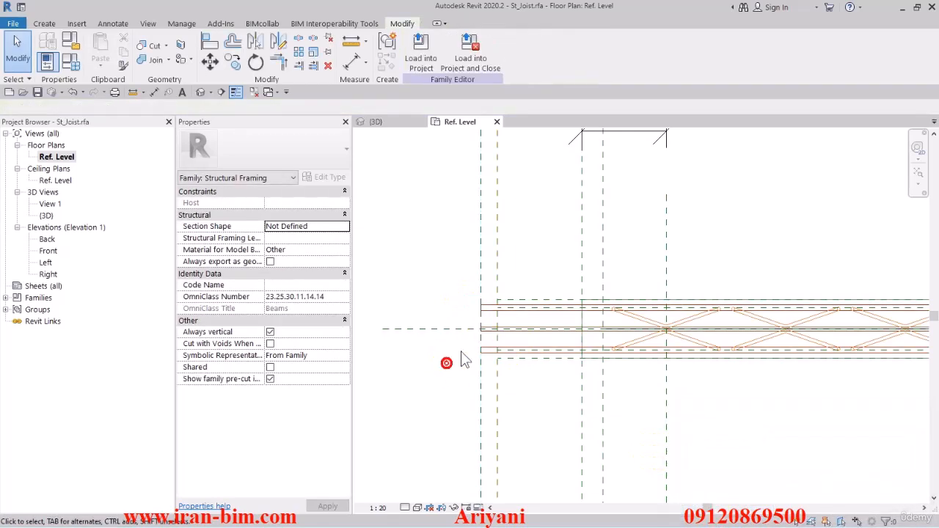
- Extend the right end of the same rebar extrusion to the new right reference plane, removing the conflicting constraints, and lock it there
scroll(554, 328, down, 4)
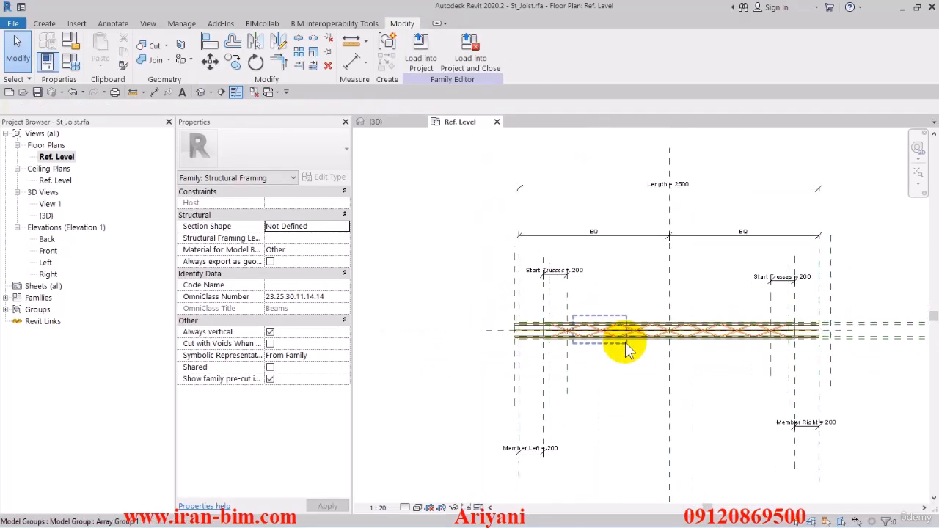
scroll(629, 336, up, 3)
click(633, 333)
scroll(637, 326, up, 3)
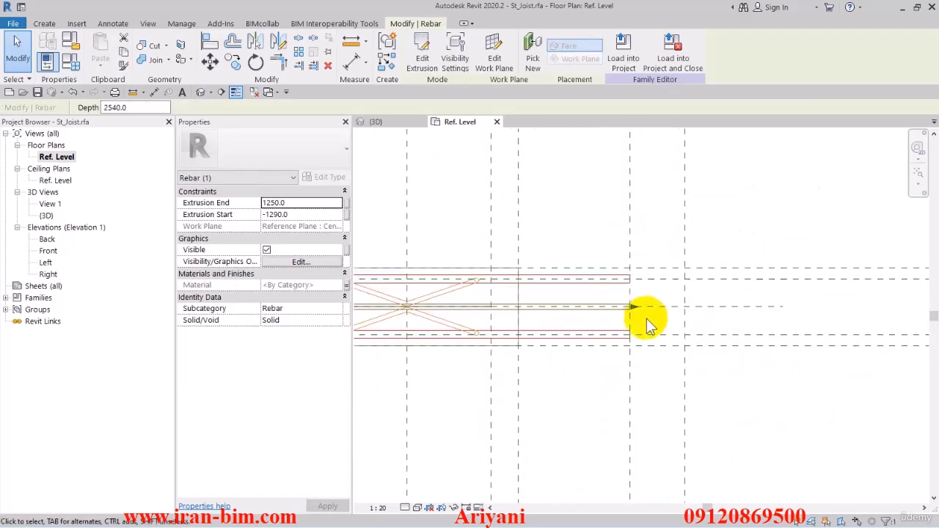
drag(647, 308, 684, 309)
click(725, 513)
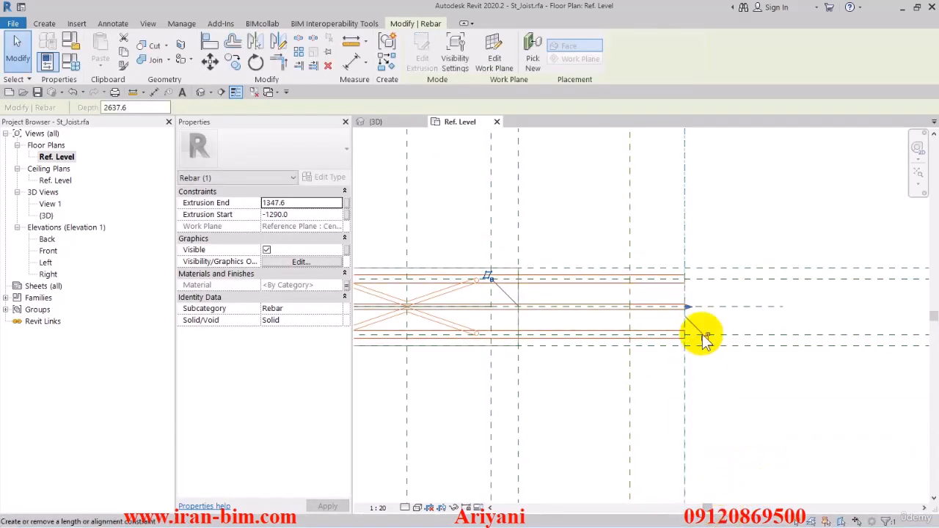
- Extend the right end of the centerline rebar extrusion to the new right reference plane, removing the conflicting constraints, and lock it there
click(615, 308)
key(Tab)
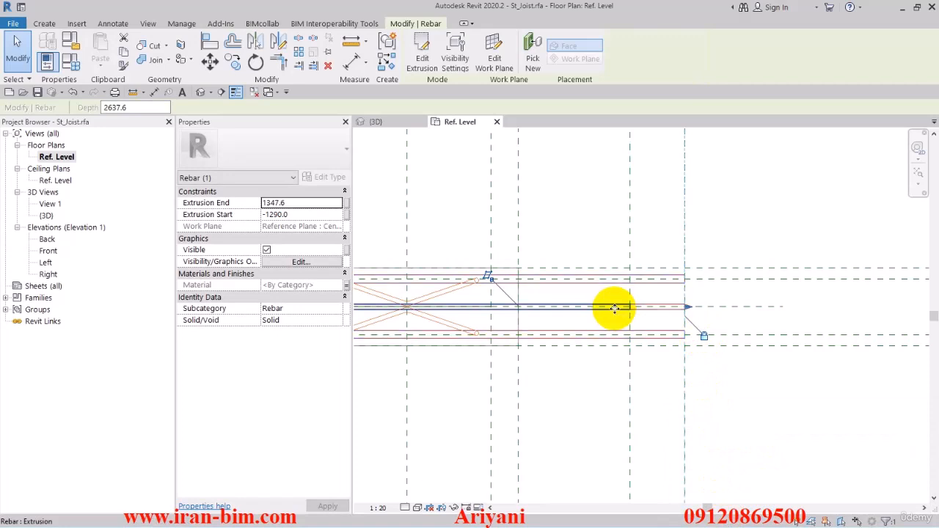
click(614, 309)
drag(635, 308, 683, 321)
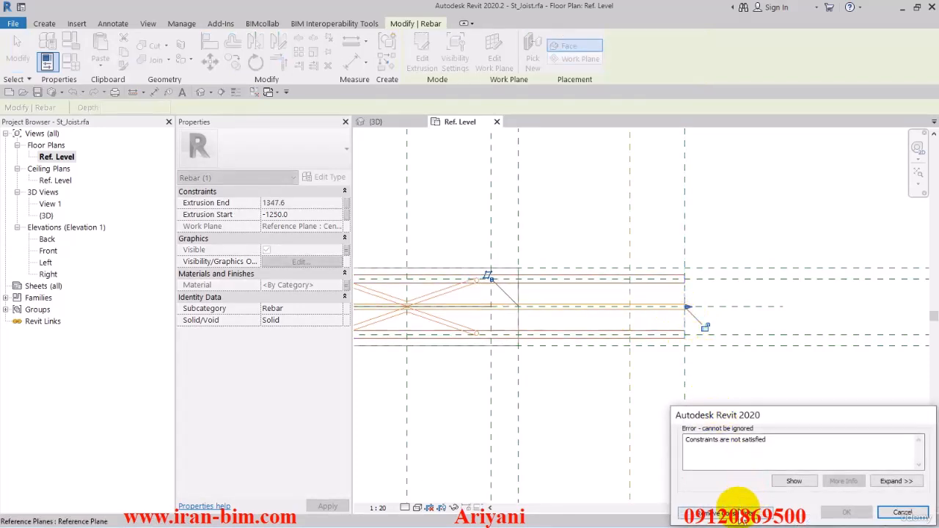
click(737, 509)
click(702, 327)
- Extend the left end of the centerline rebar extrusion to the new left reference plane, removing the conflicting constraints, and lock it there
scroll(736, 349, down, 5)
middle_drag(602, 339, 844, 341)
middle_drag(514, 338, 624, 342)
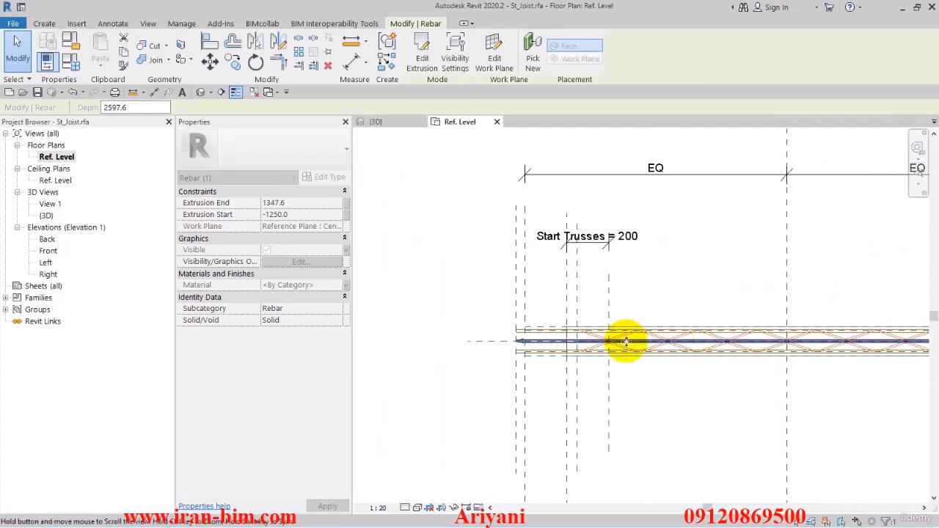
scroll(532, 347, up, 5)
drag(504, 323, 484, 330)
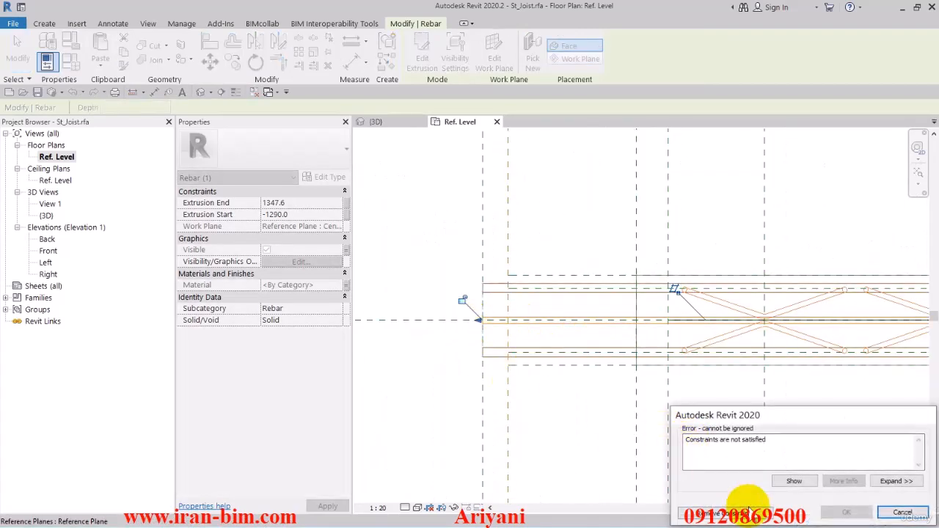
click(733, 511)
click(465, 301)
scroll(456, 268, down, 5)
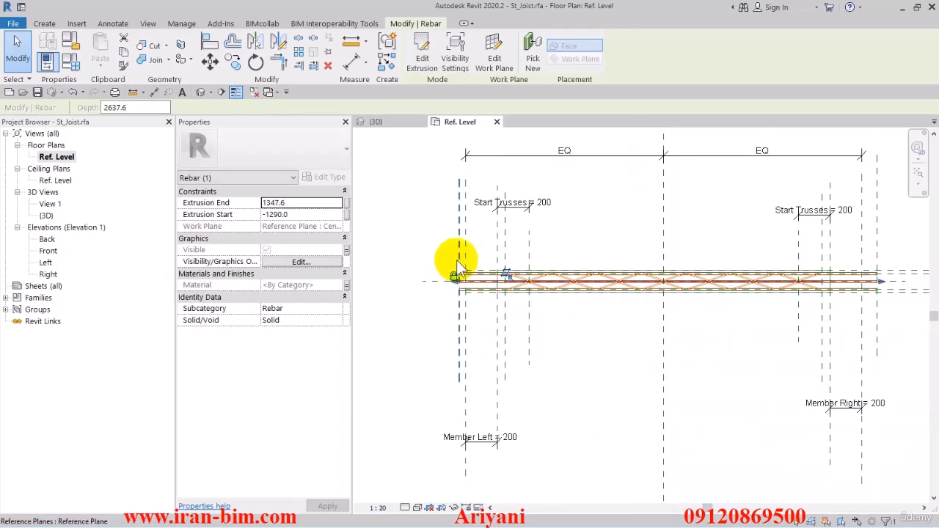
middle_drag(455, 267, 455, 369)
click(423, 276)
- Place an aligned dimension across the outer left, center and outer right reference planes above the Length dimension and make its segments equal
scroll(483, 282, down, 2)
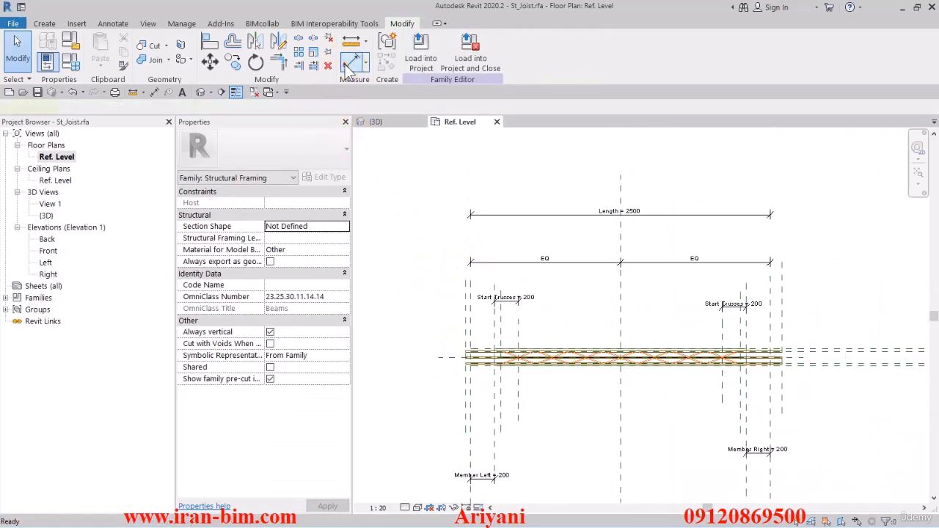
click(352, 62)
click(467, 302)
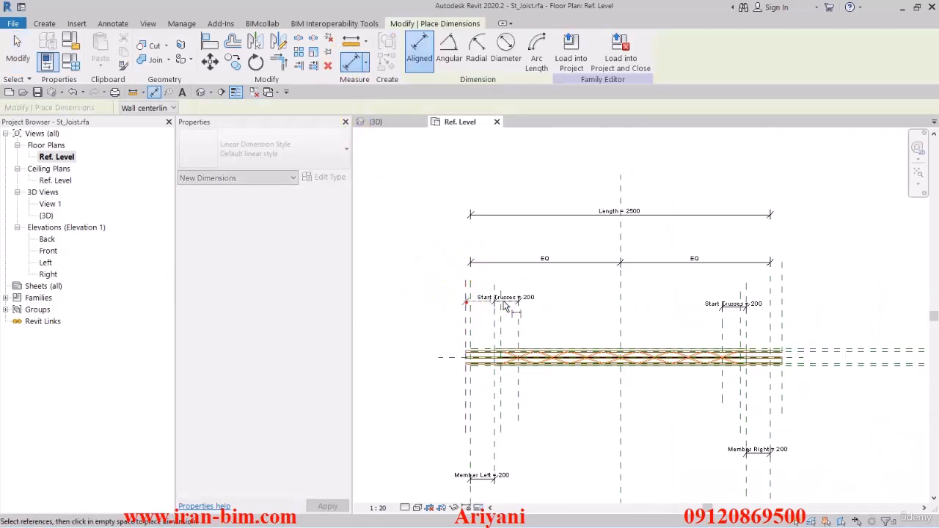
click(620, 283)
click(782, 310)
click(660, 194)
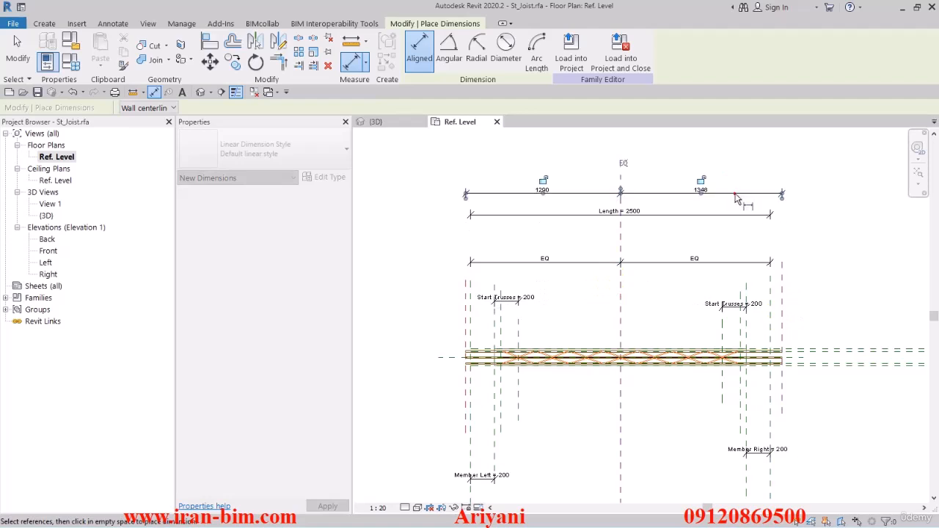
click(624, 161)
- Place an overall aligned dimension between the two outer reference planes, above the equalized dimension
click(459, 309)
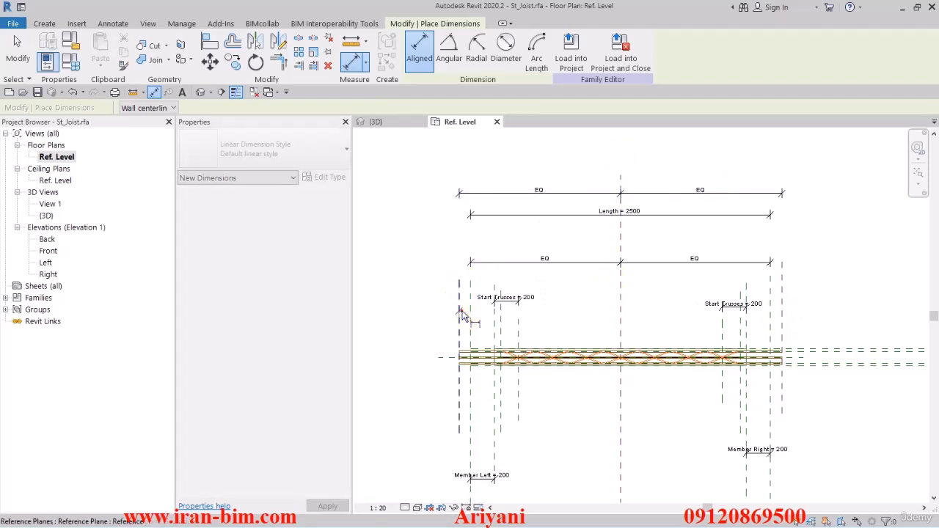
click(785, 312)
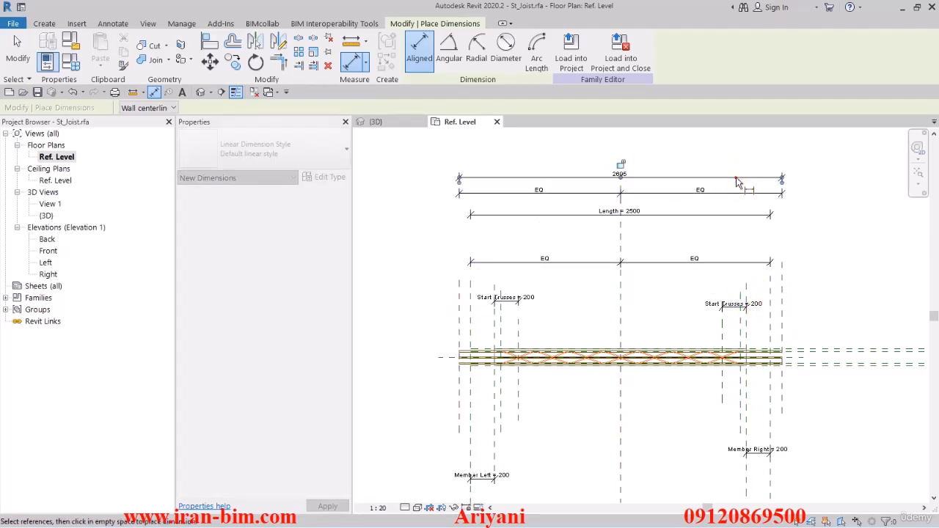
key(Escape)
key(Escape)
- Label the overall dimension with a new instance family parameter named Actual Length, grouped under Dimensions
click(657, 177)
middle_drag(572, 179, 580, 192)
click(529, 50)
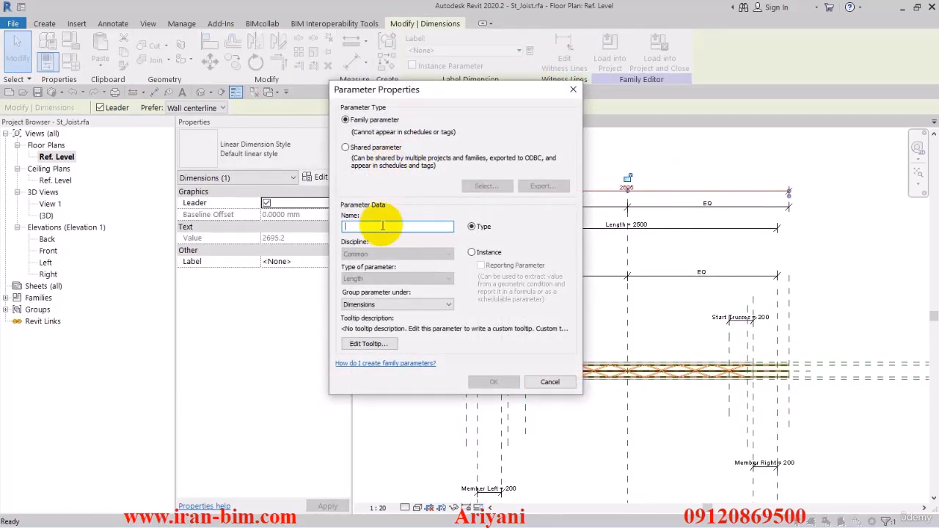
text(Actual)
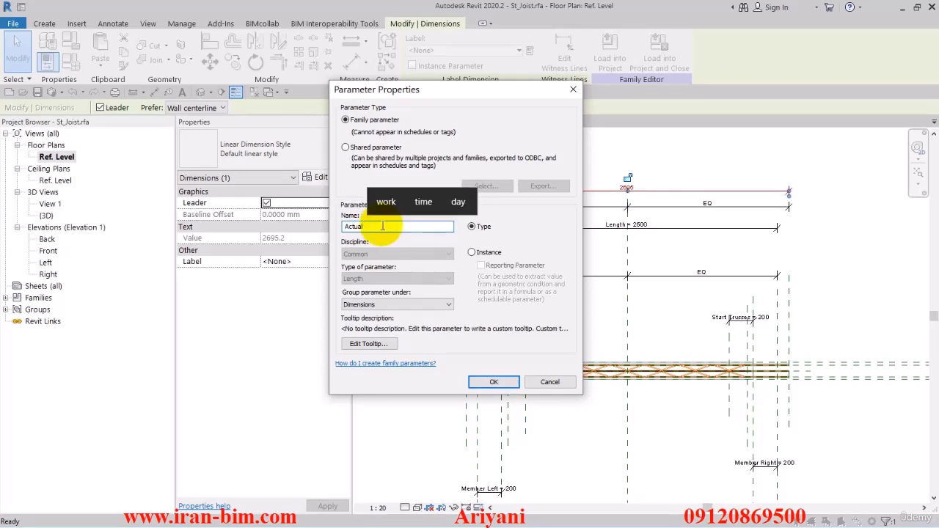
text( Len)
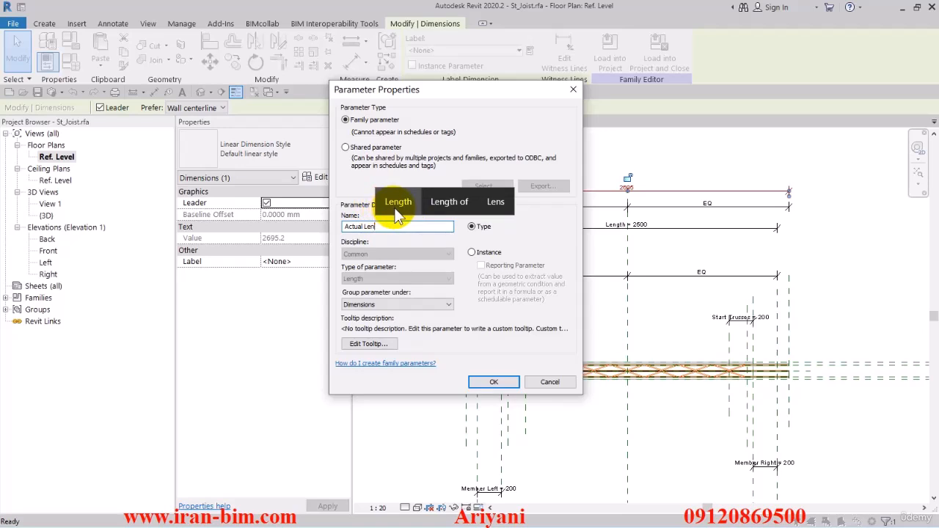
click(396, 208)
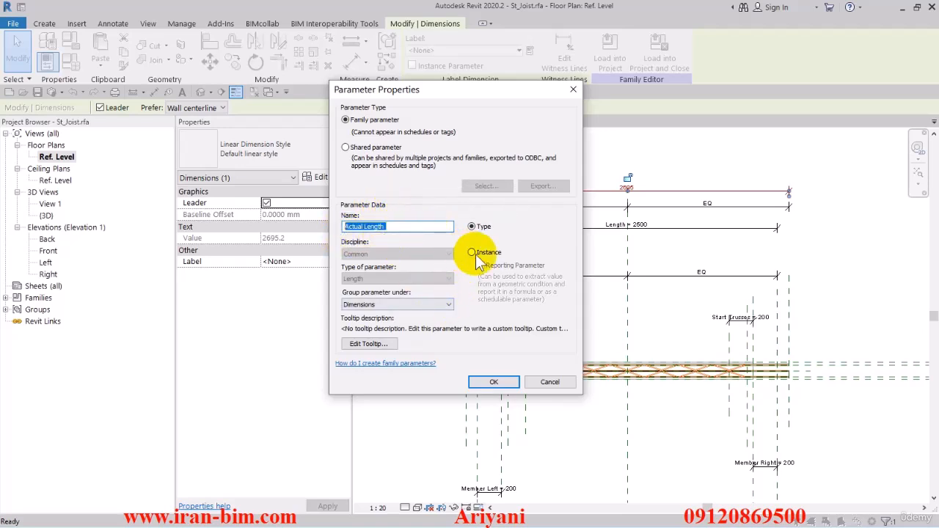
click(499, 387)
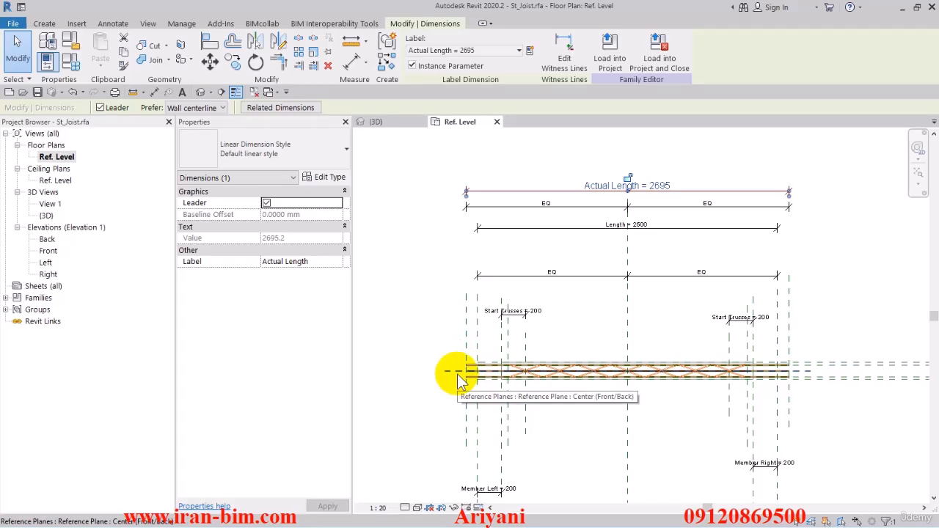
click(387, 246)
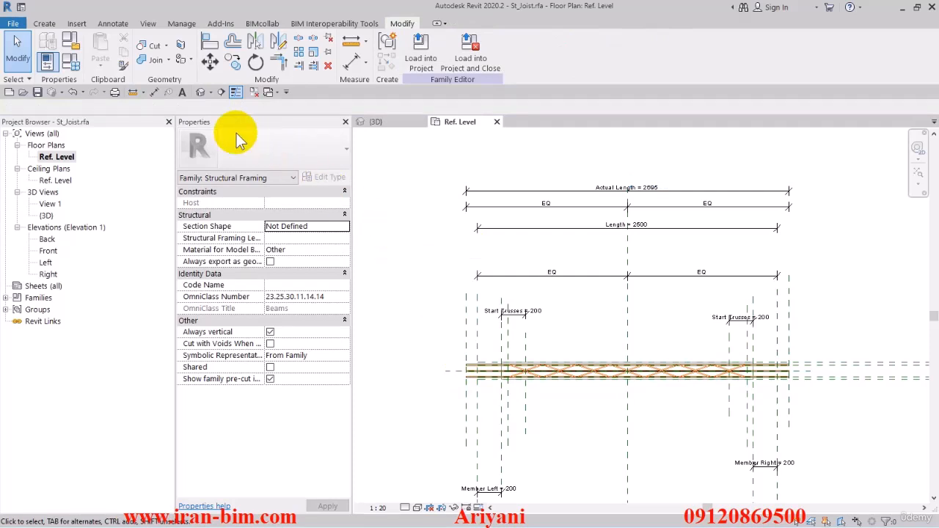
- Open the 3D view, close the inactive views and examine the rebar ends projecting beyond the concrete base
click(198, 92)
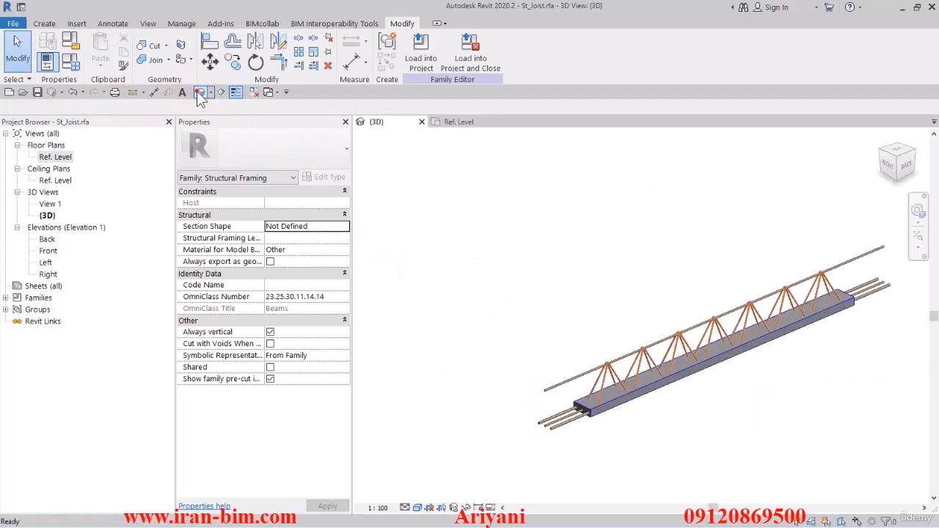
click(268, 92)
shift+middle_drag(543, 277, 478, 273)
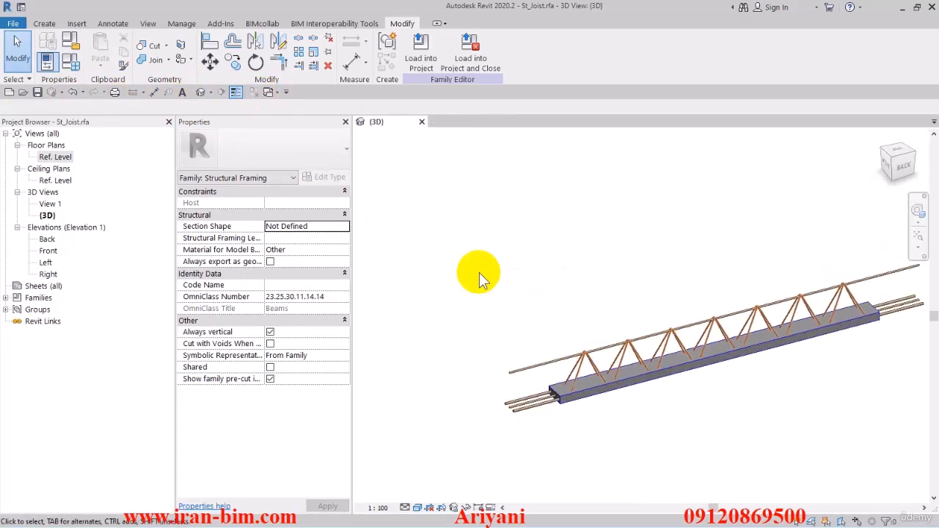
- Try a Length value of 3500 in the family types, starting from the Ref. Level floor plan
double_click(55, 156)
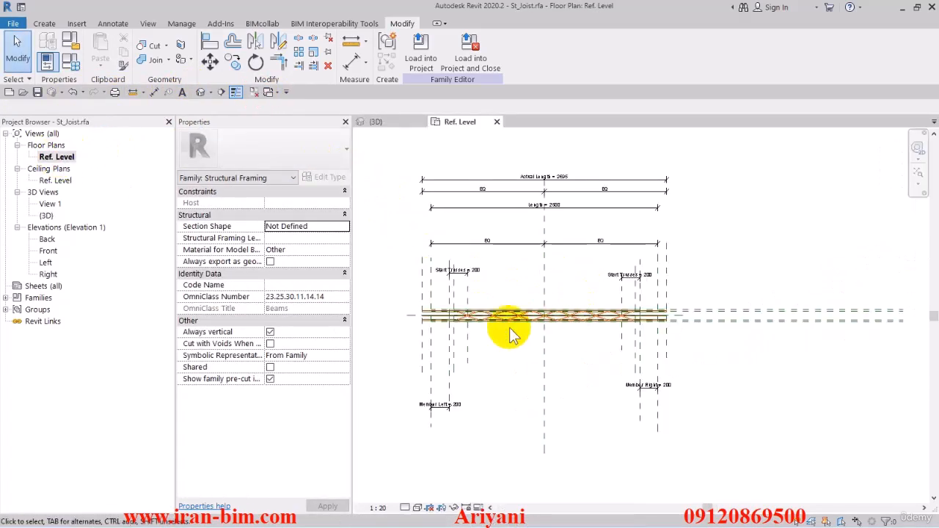
middle_drag(512, 325, 534, 356)
scroll(521, 347, up, 1)
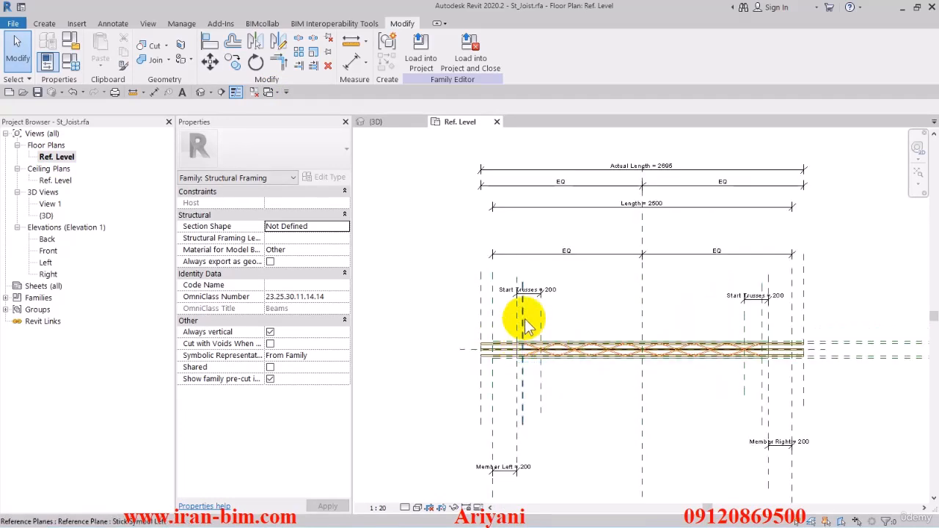
middle_drag(524, 319, 625, 306)
click(77, 63)
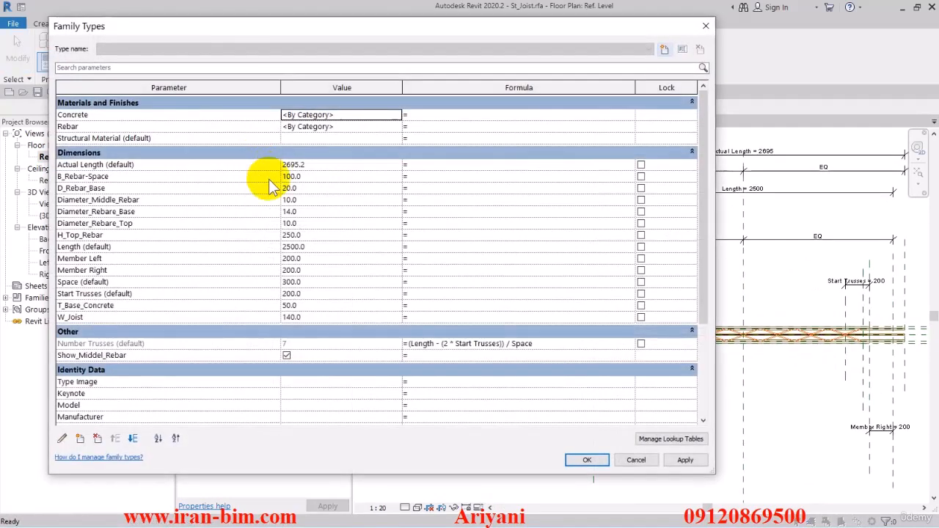
click(314, 247)
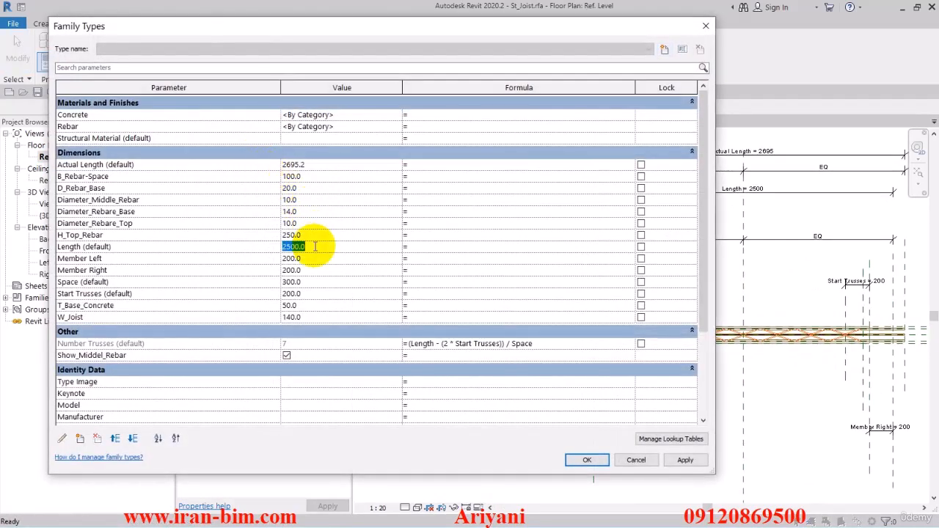
text(3500)
click(586, 460)
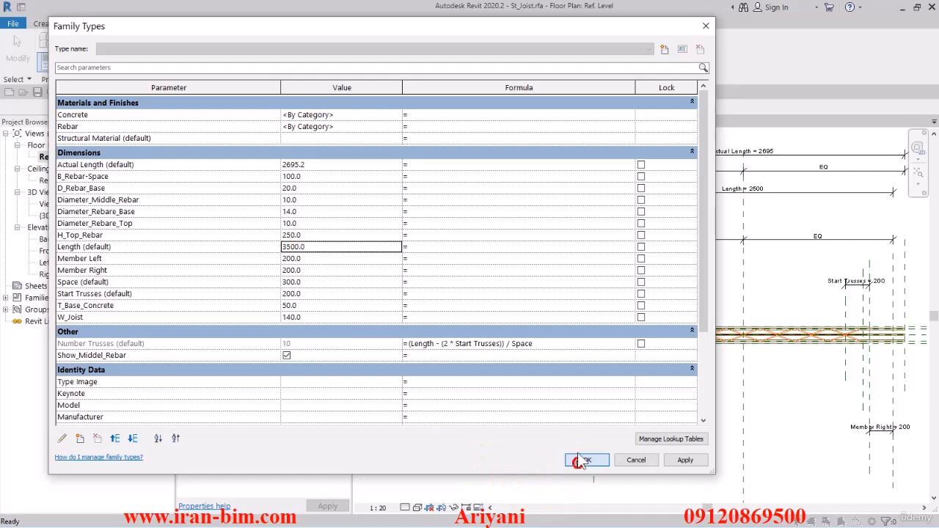
- Check in the floor plan and the 3D view where the rebar extrusion ends relative to the lengthened joist
middle_drag(611, 388, 545, 401)
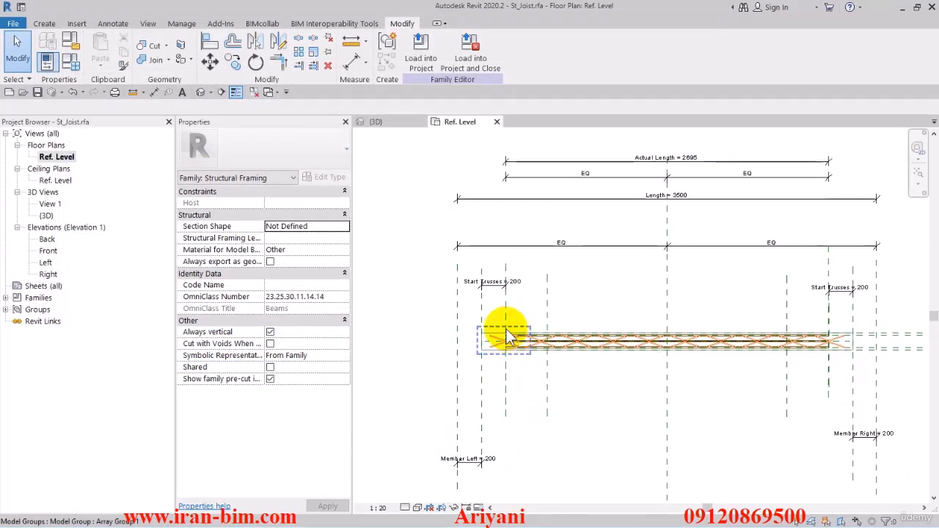
click(236, 93)
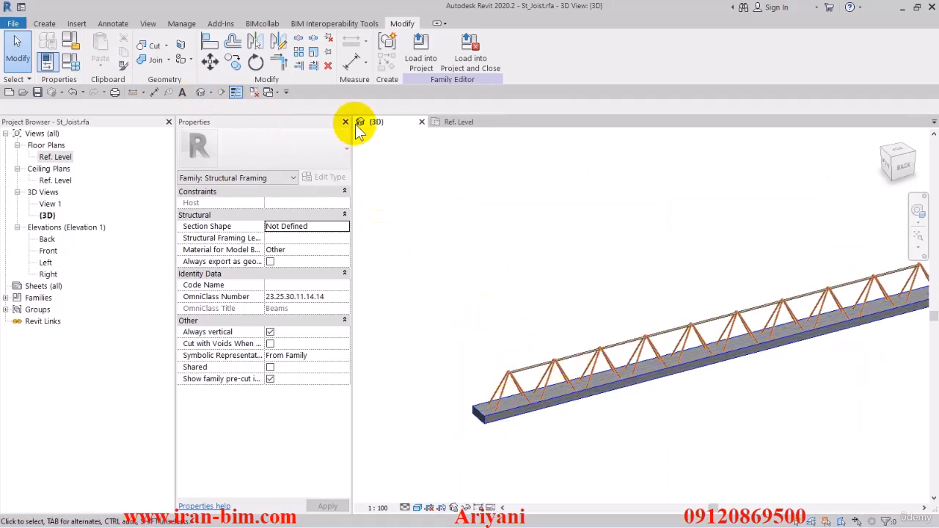
click(473, 123)
scroll(499, 351, up, 2)
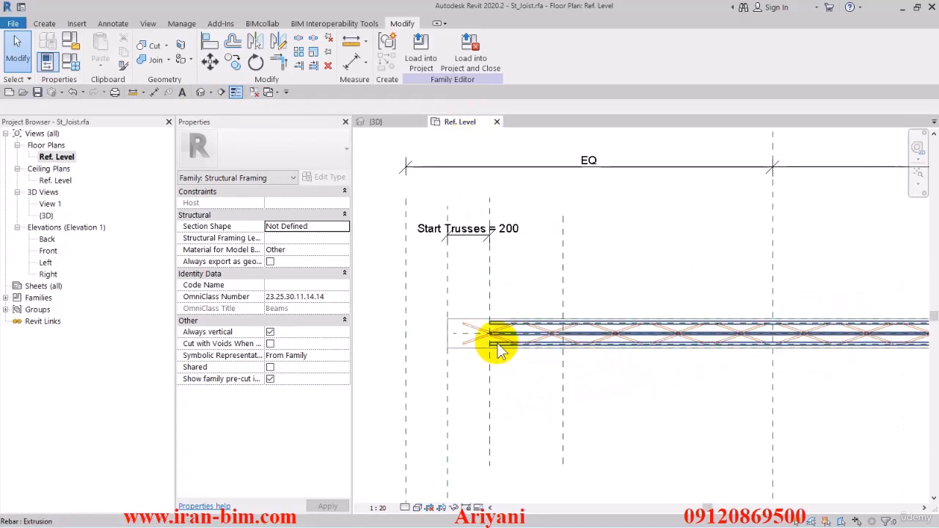
click(498, 350)
middle_drag(520, 378, 544, 392)
scroll(595, 388, down, 2)
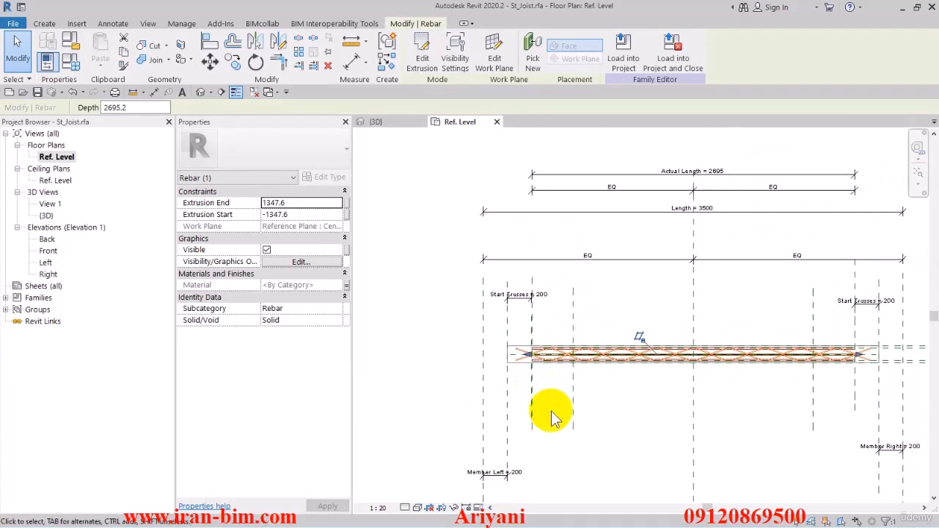
- Undo the Length change and check the Actual Length dimension above the joist
key(ctrl+z)
middle_drag(534, 349, 444, 359)
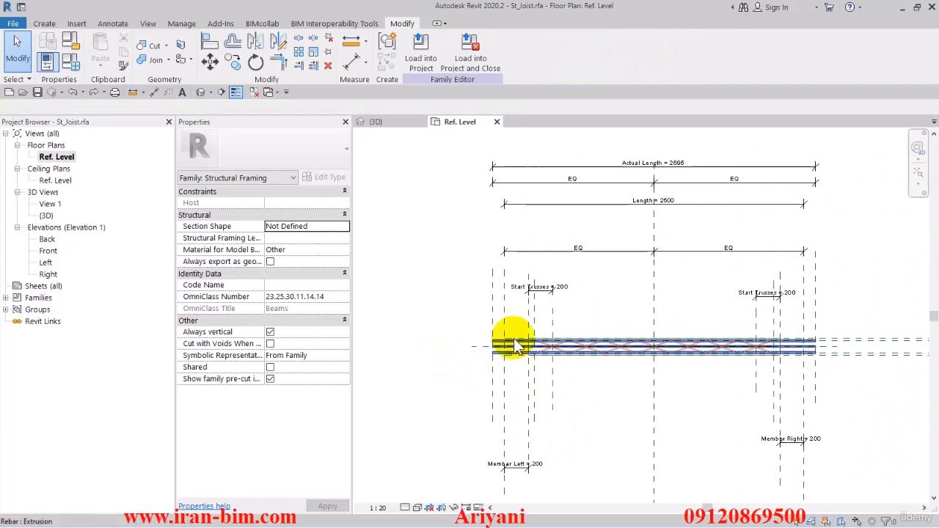
click(511, 169)
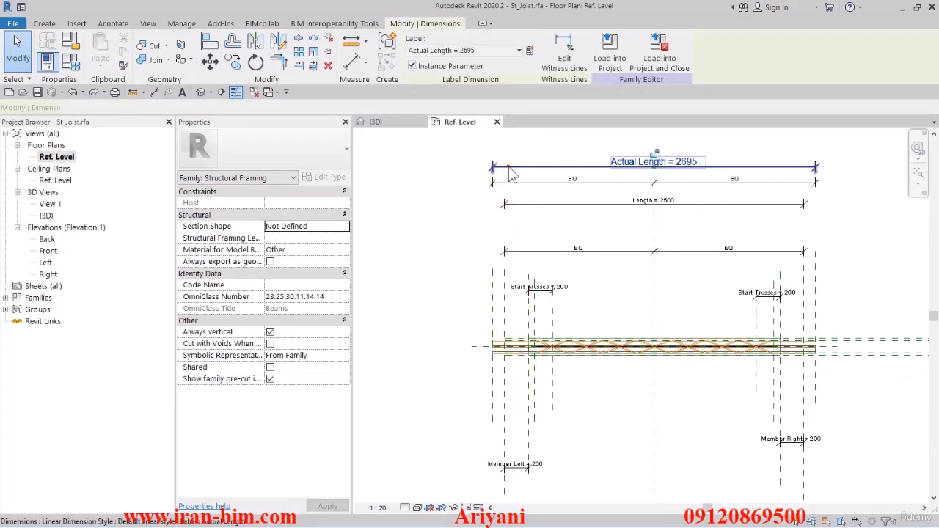
click(453, 241)
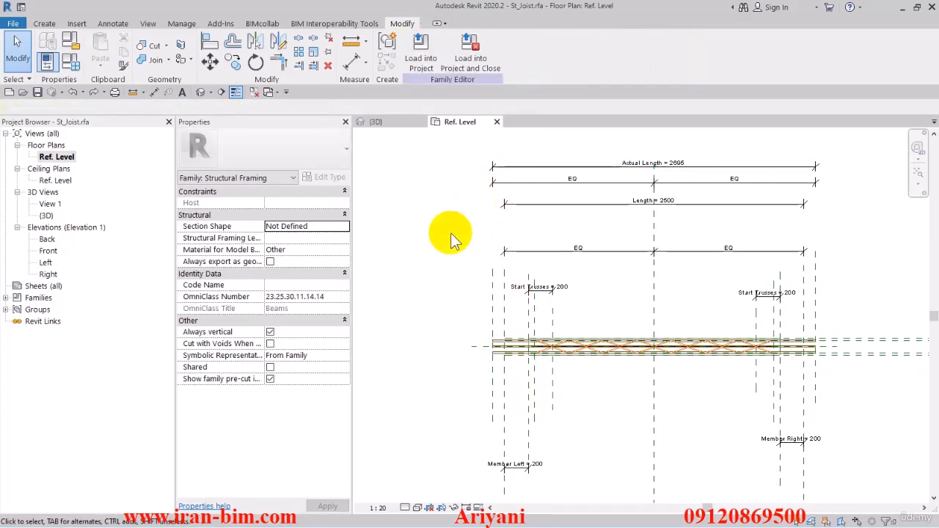
- Edit the Member Left dimension's witness lines so that it spans from the outer left reference plane to the concrete's left end plane
scroll(478, 346, up, 3)
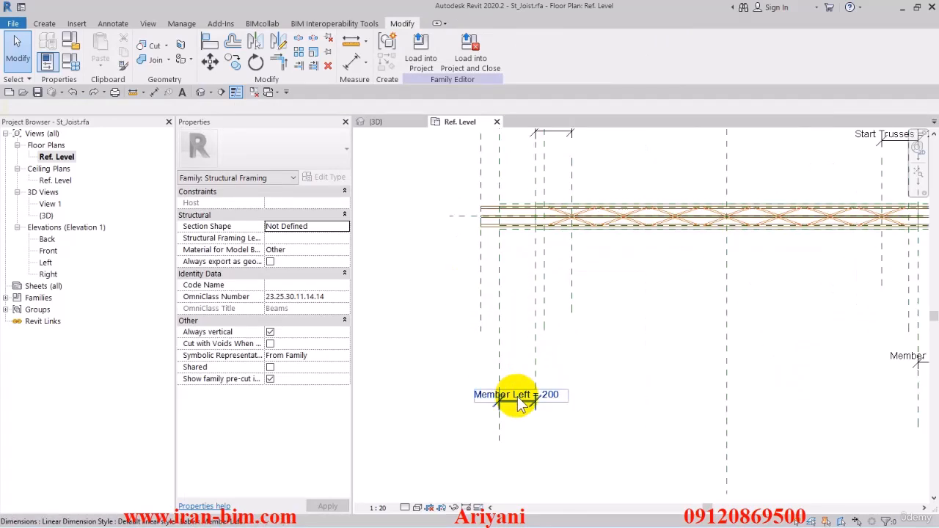
click(515, 395)
click(498, 320)
click(536, 441)
click(518, 396)
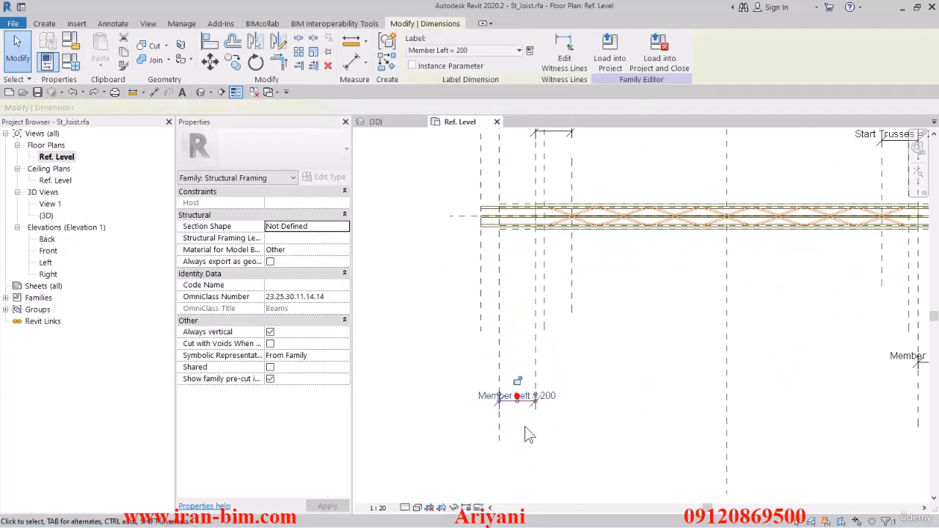
click(564, 48)
click(506, 344)
click(444, 405)
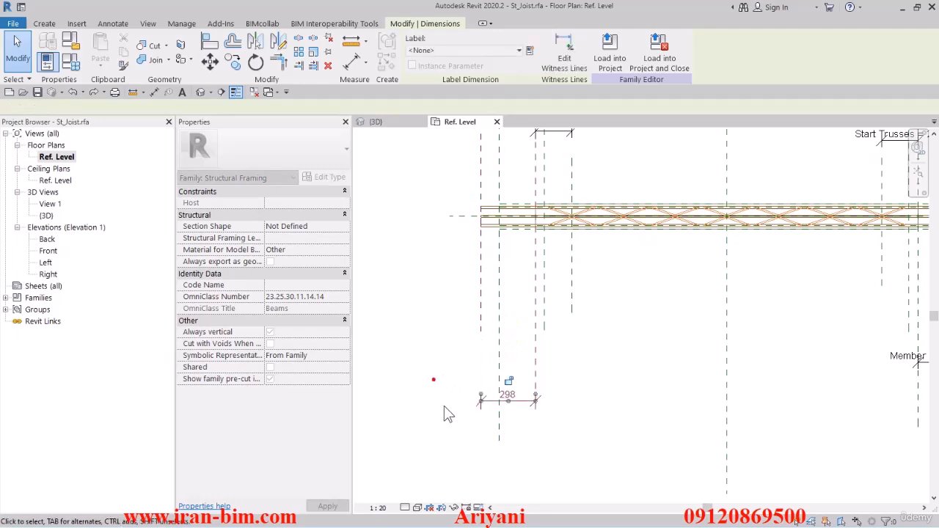
- Label the edited dimension at the joist's left end with the Member Left parameter
click(471, 51)
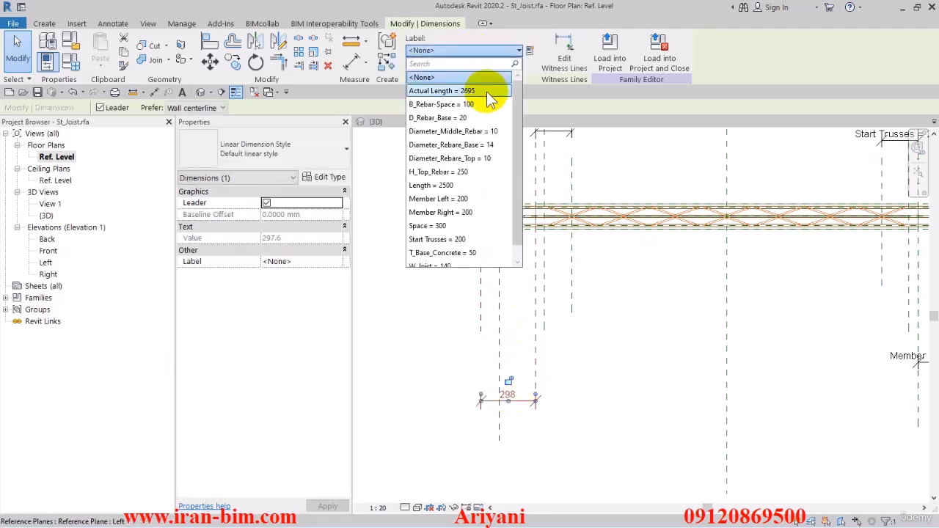
text(mem)
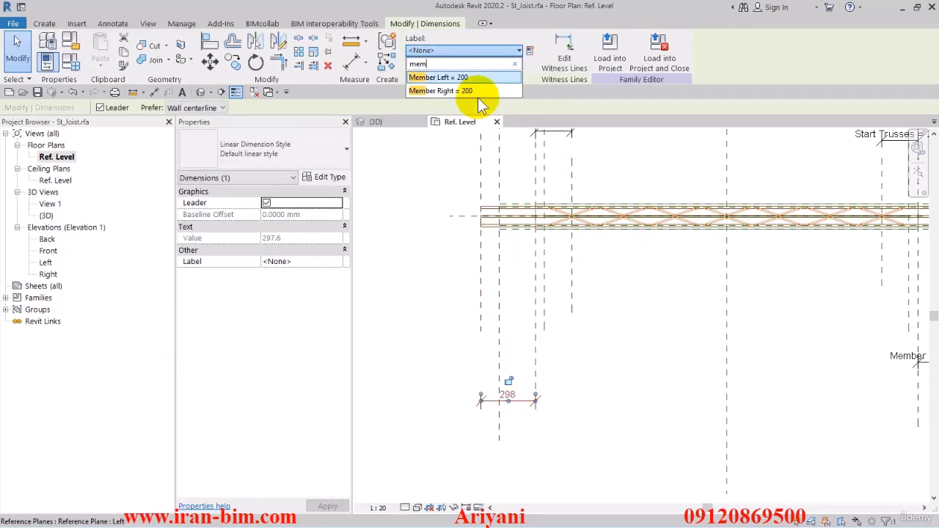
key(Return)
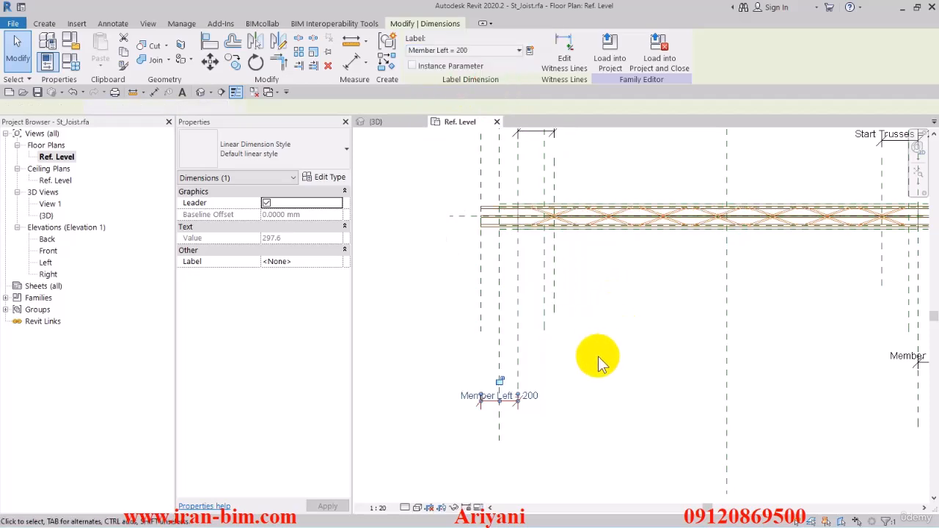
click(598, 357)
- Edit the Member Right dimension's witness lines so that it spans from the concrete's right end plane to the outer right reference plane
middle_drag(665, 347, 458, 375)
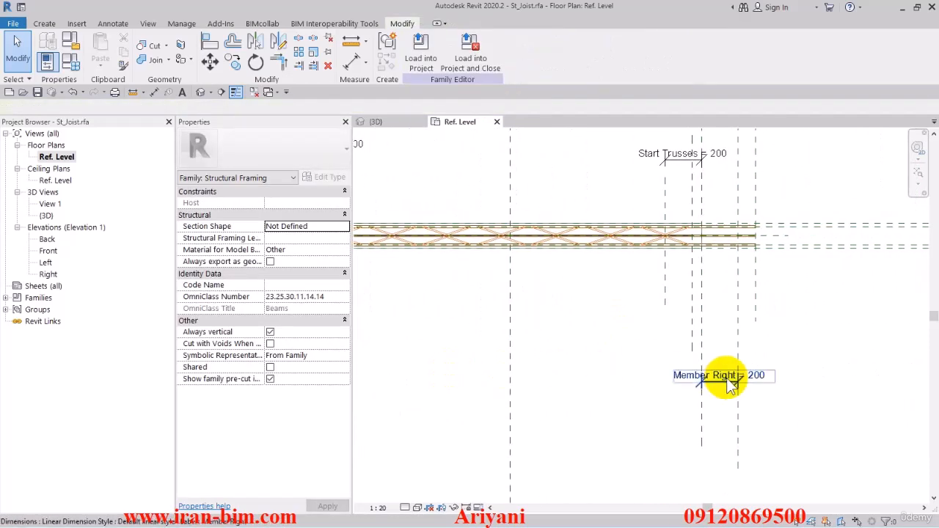
click(727, 381)
middle_drag(650, 355, 561, 366)
click(566, 47)
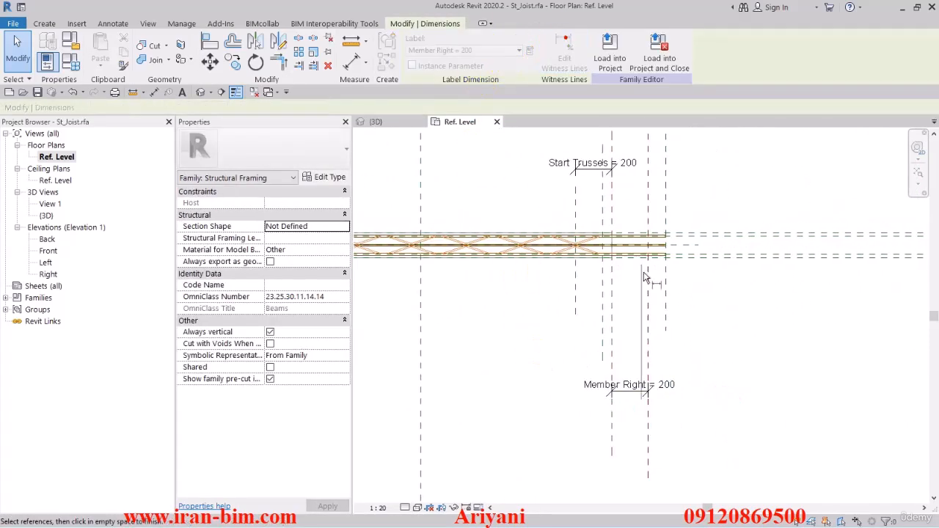
click(648, 338)
click(666, 318)
click(702, 408)
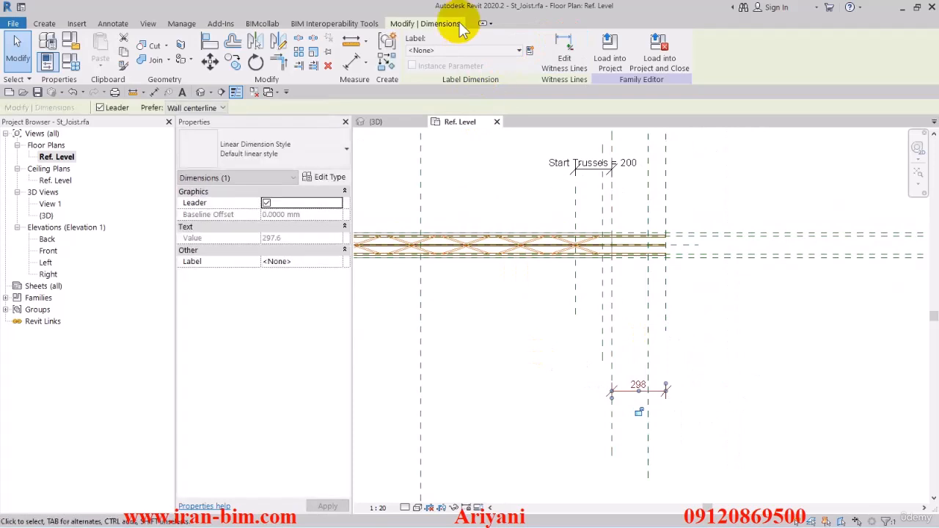
- Label the edited dimension at the joist's right end with the Member Right parameter
click(462, 52)
text(mem)
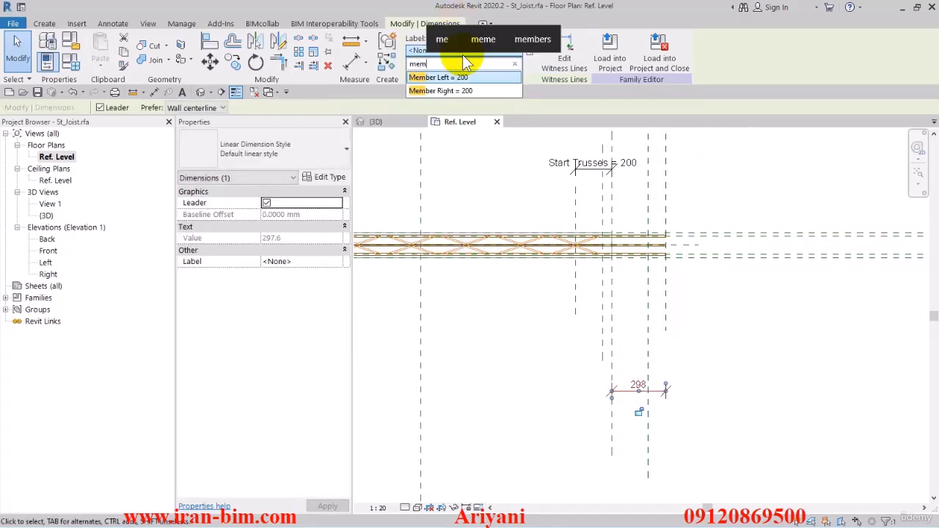
click(460, 89)
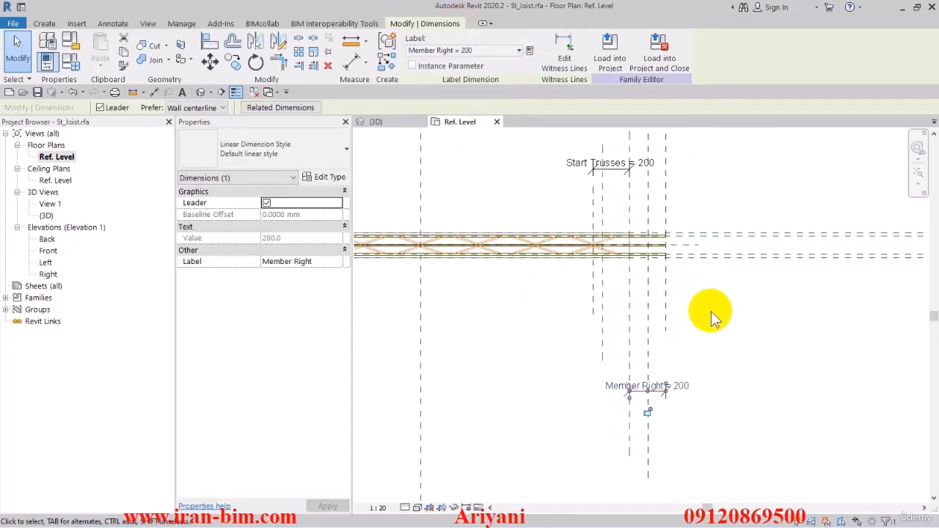
click(710, 314)
scroll(645, 317, down, 5)
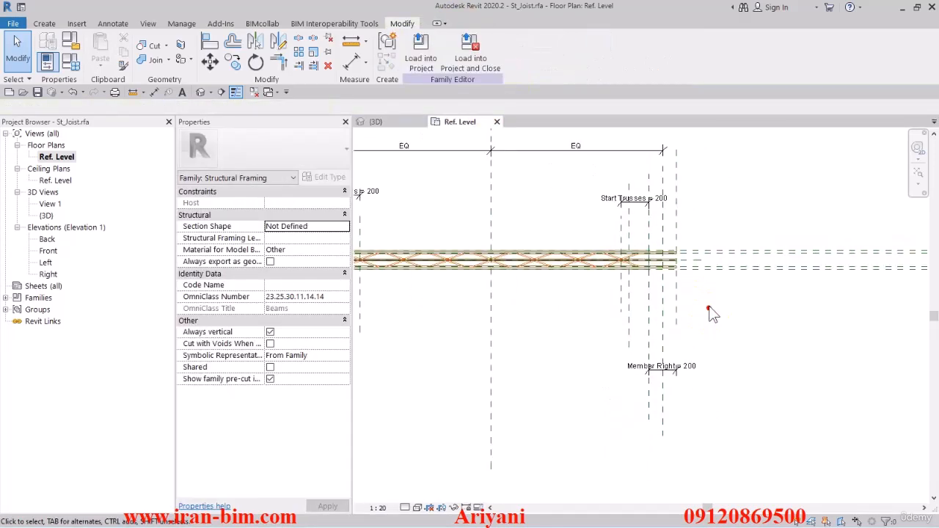
- Try a Length value of 3500 in the family types and examine the joist in the 3D view
click(200, 93)
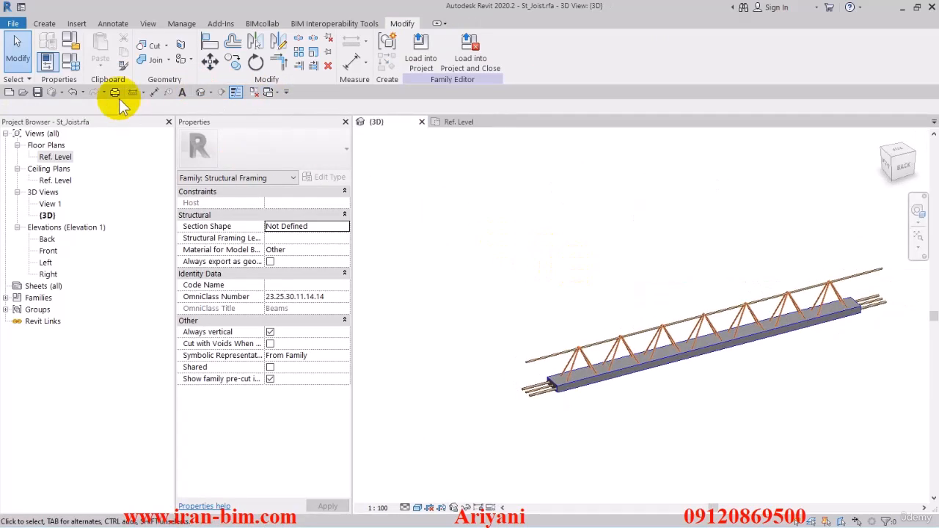
click(70, 63)
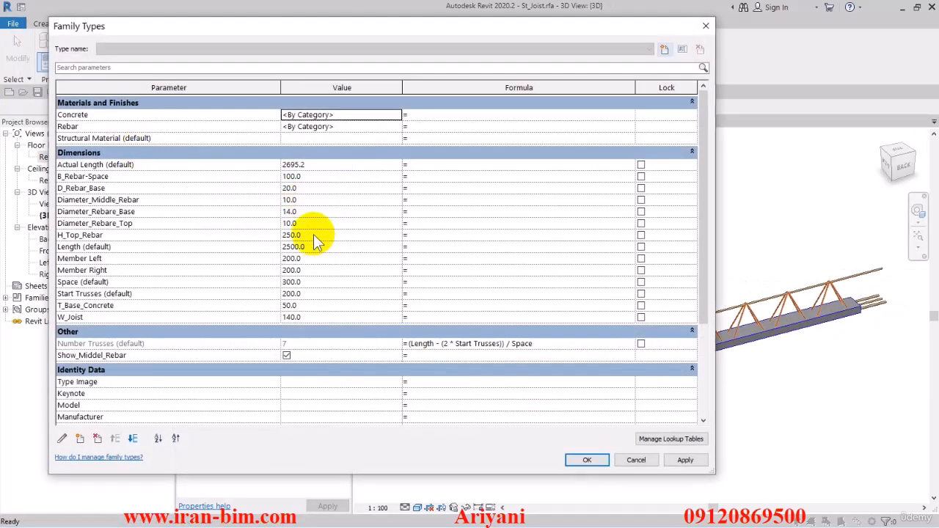
click(311, 249)
text(35)
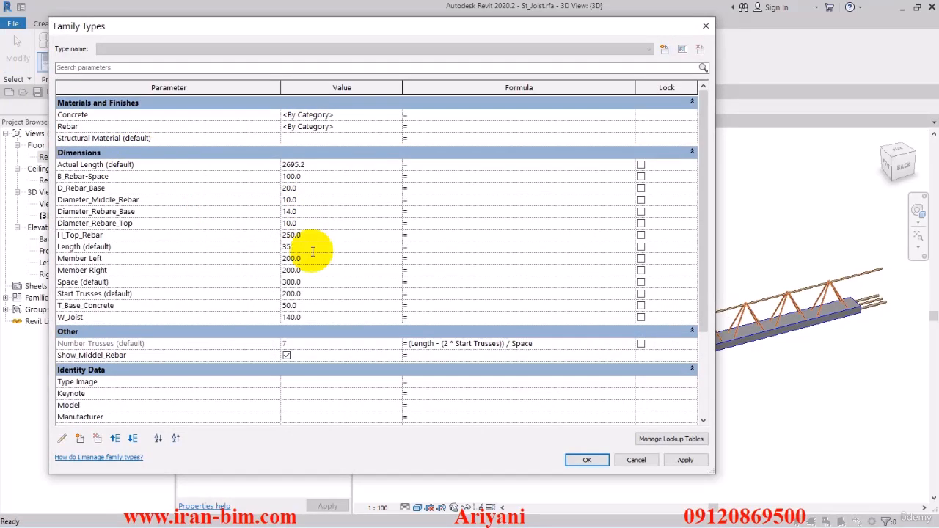
text(00)
click(583, 460)
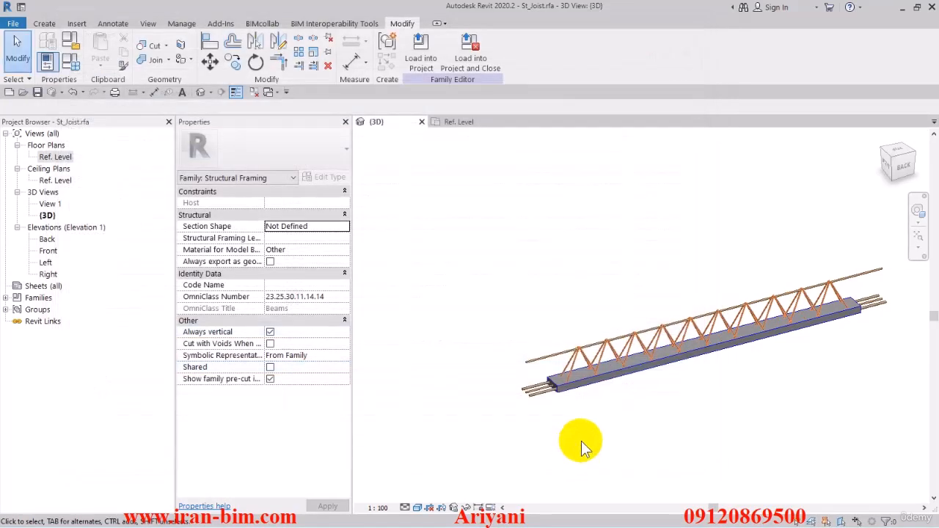
shift+middle_drag(626, 423, 572, 418)
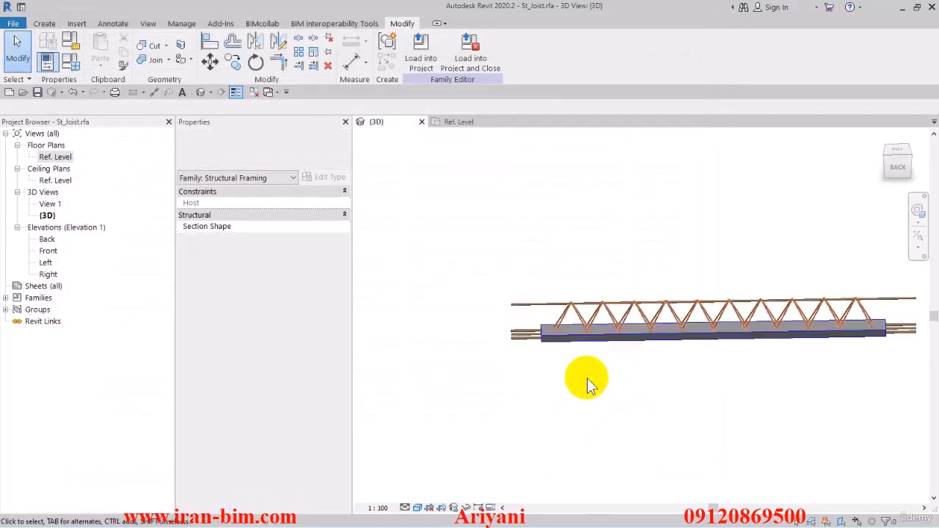
scroll(587, 379, down, 1)
- Try a Length value of 4500 in the family types and check the joist in the 3D view and the Ref. Level floor plan
click(76, 62)
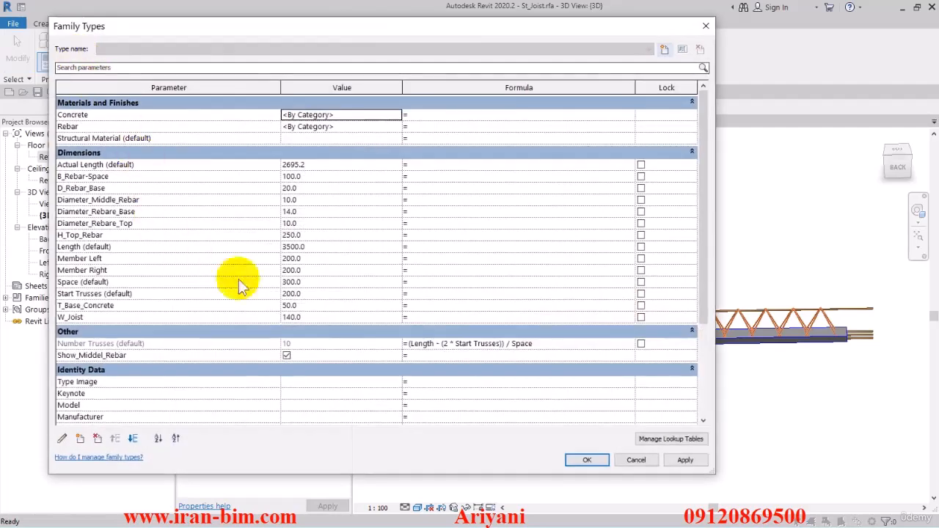
click(316, 248)
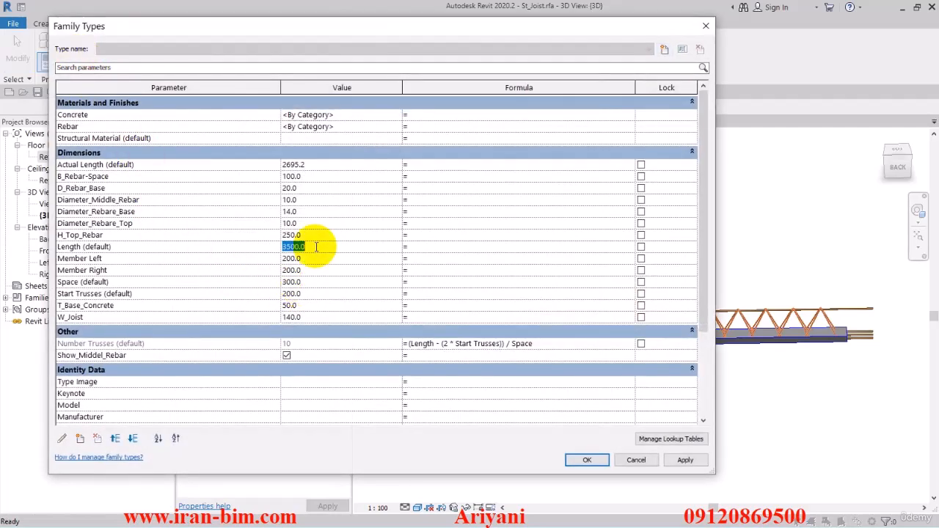
text(6000)
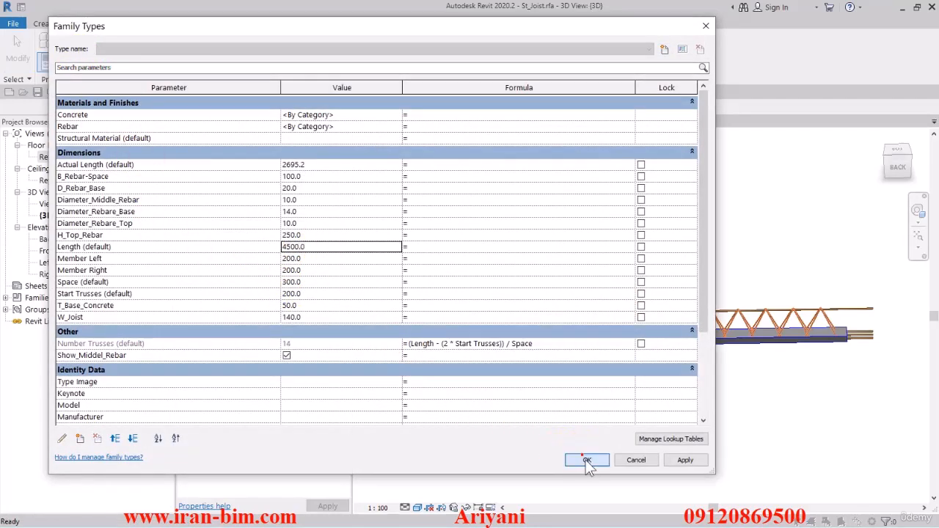
click(587, 460)
click(70, 62)
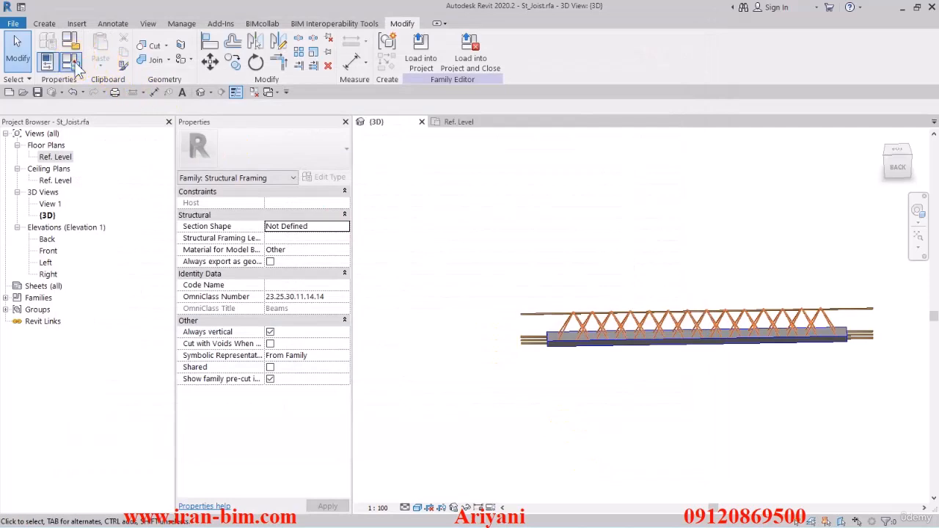
click(700, 22)
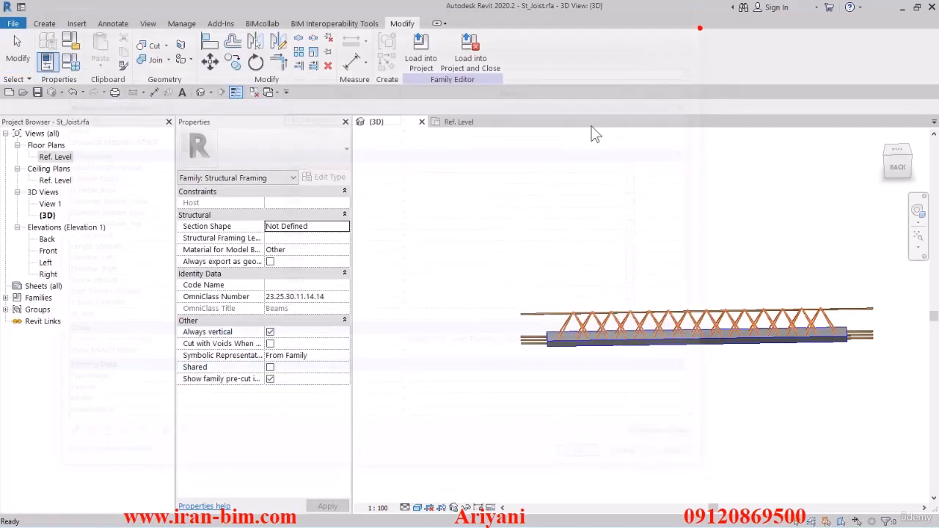
click(452, 123)
middle_drag(540, 280, 517, 286)
scroll(518, 291, up, 1)
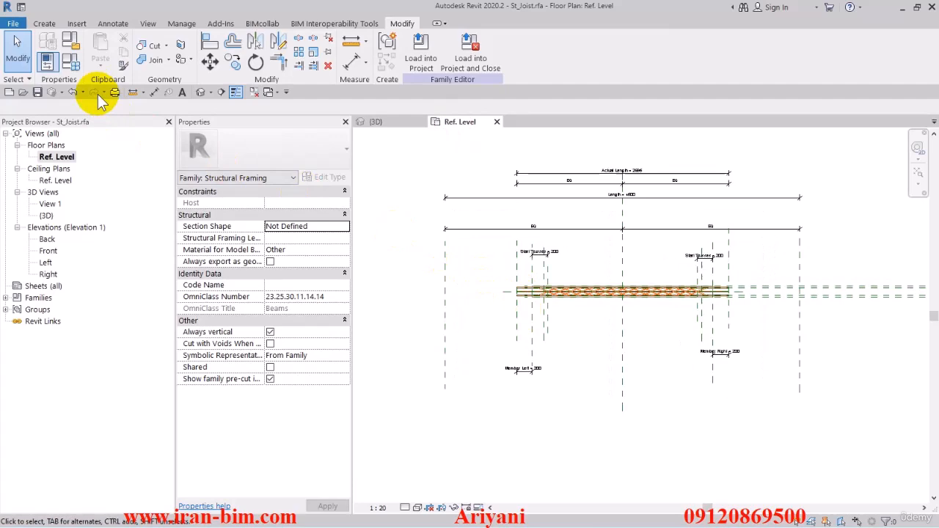
- Set the Length parameter back to 2500 in the family types
click(70, 62)
text(2500)
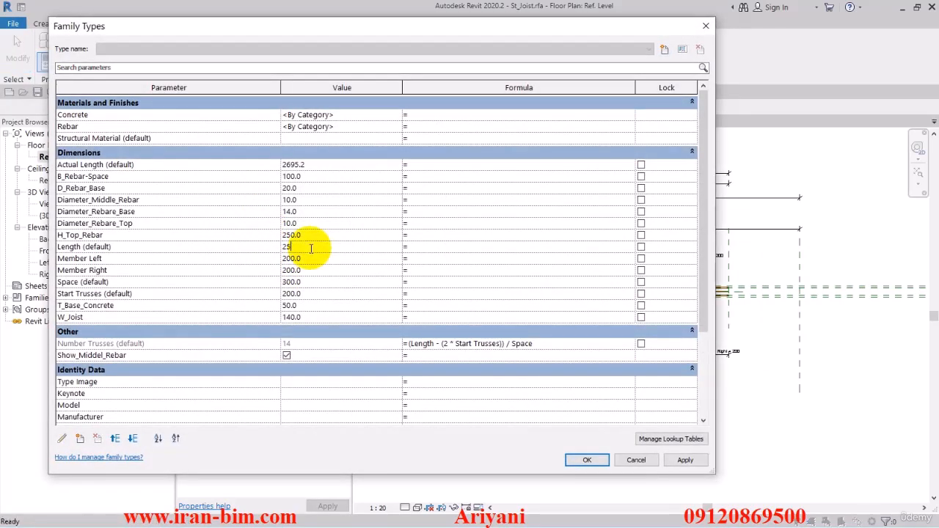
click(586, 460)
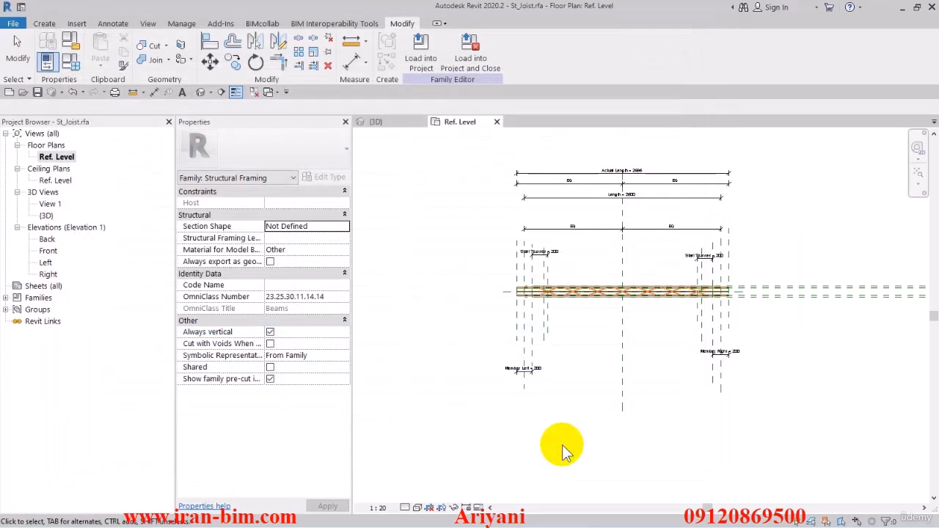
- Create a family instance parameter named Gap, of type Length, grouped under Dimensions
click(70, 62)
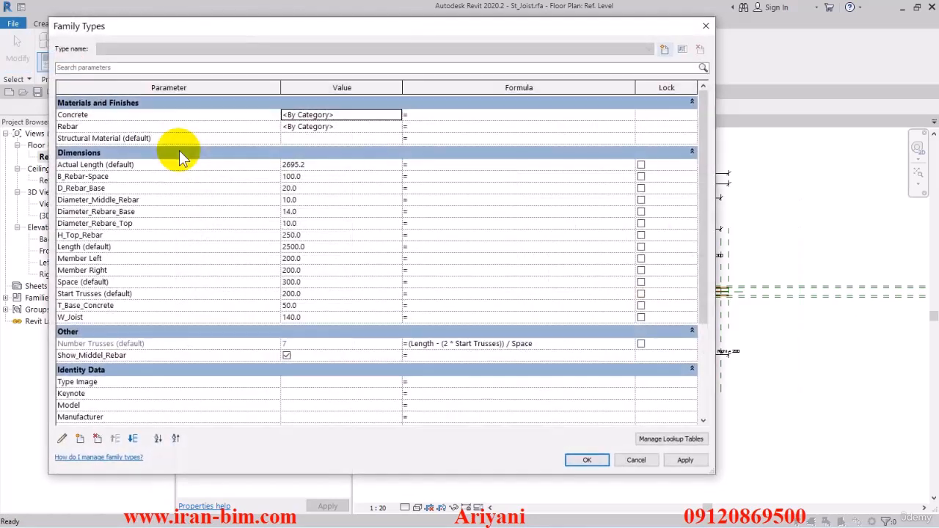
click(81, 438)
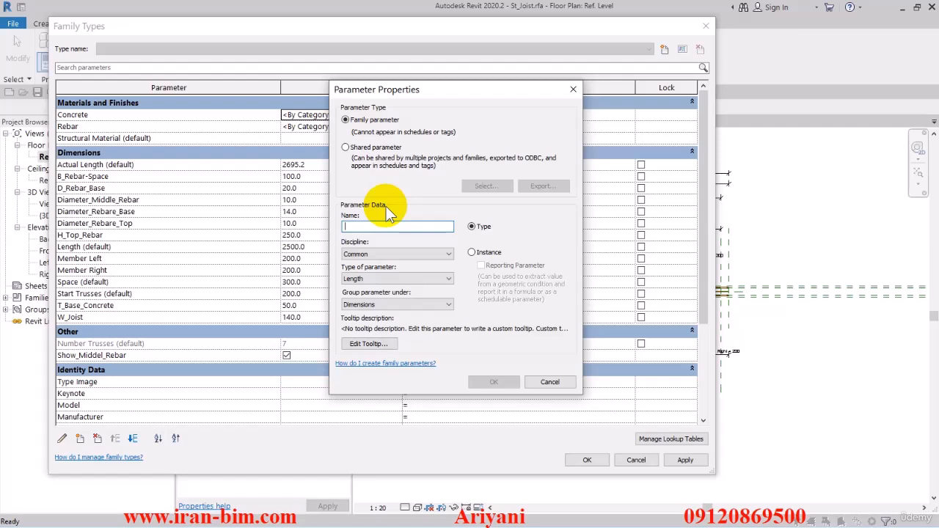
text(Gap)
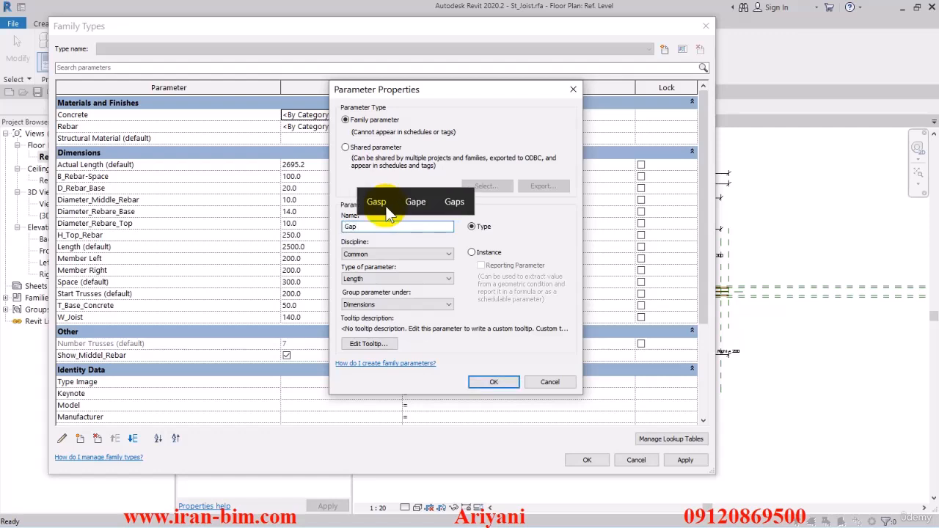
double_click(352, 226)
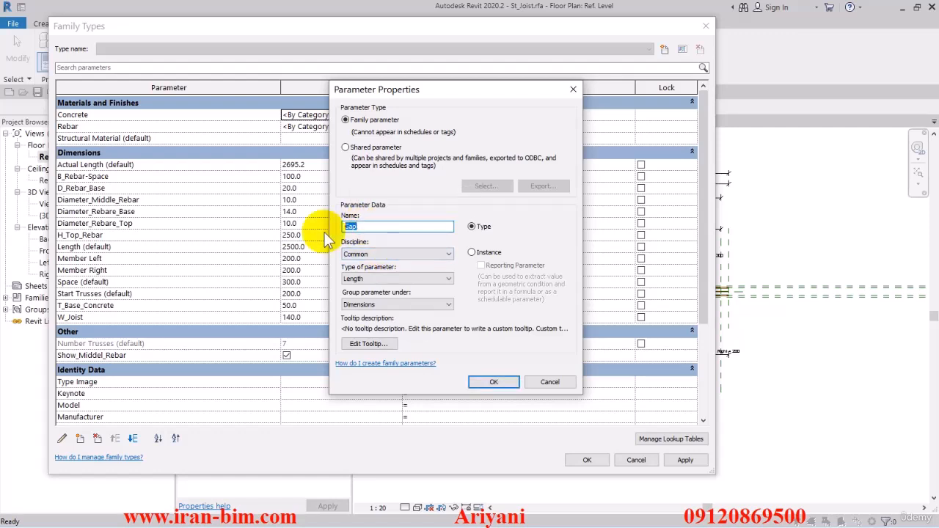
click(472, 253)
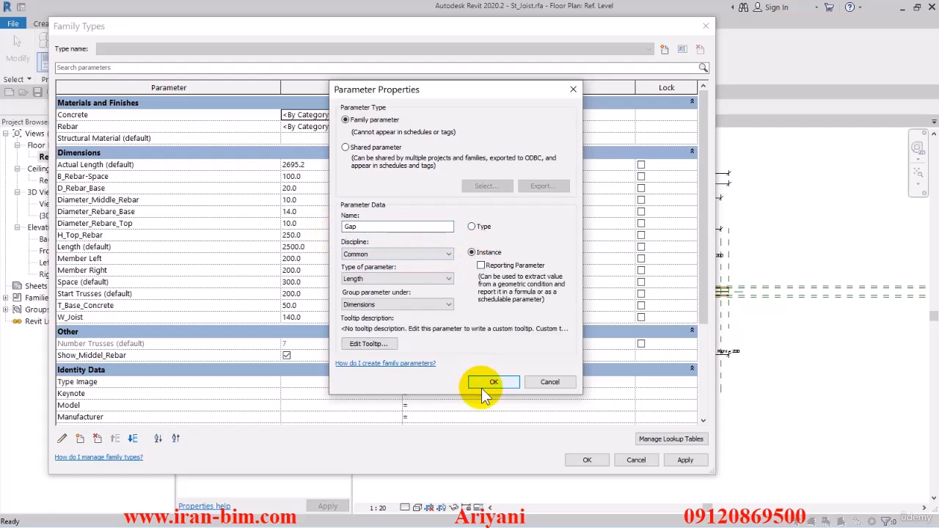
click(487, 383)
- Try 0.15 and .01 as the value of the Gap parameter
click(299, 231)
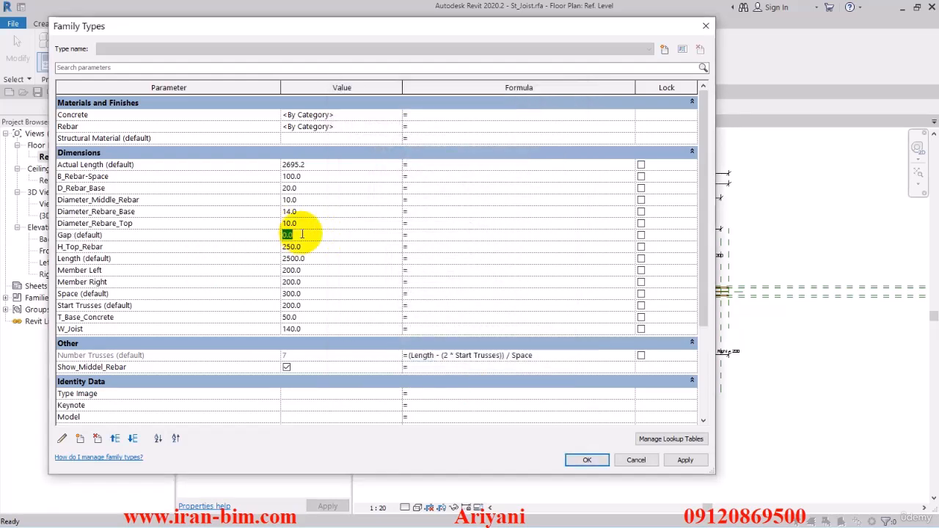
text(0.15)
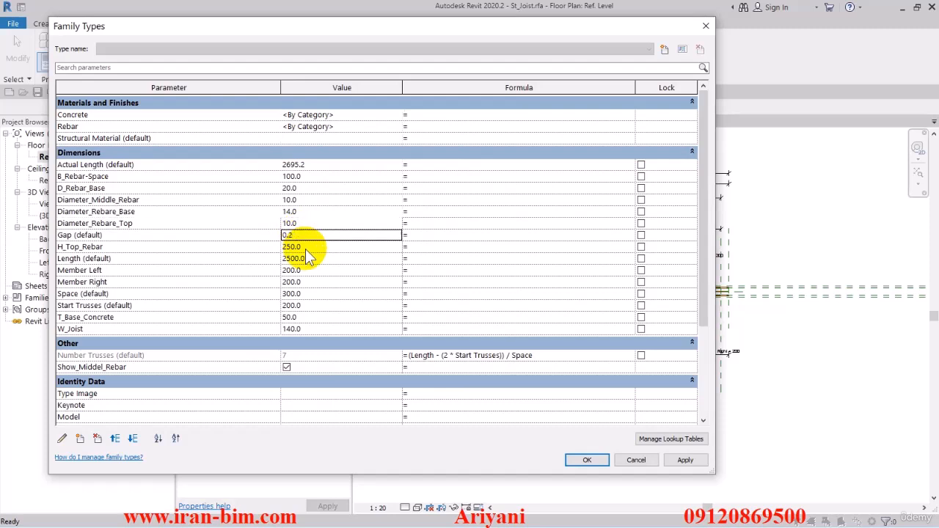
click(305, 249)
key(BackSpace)
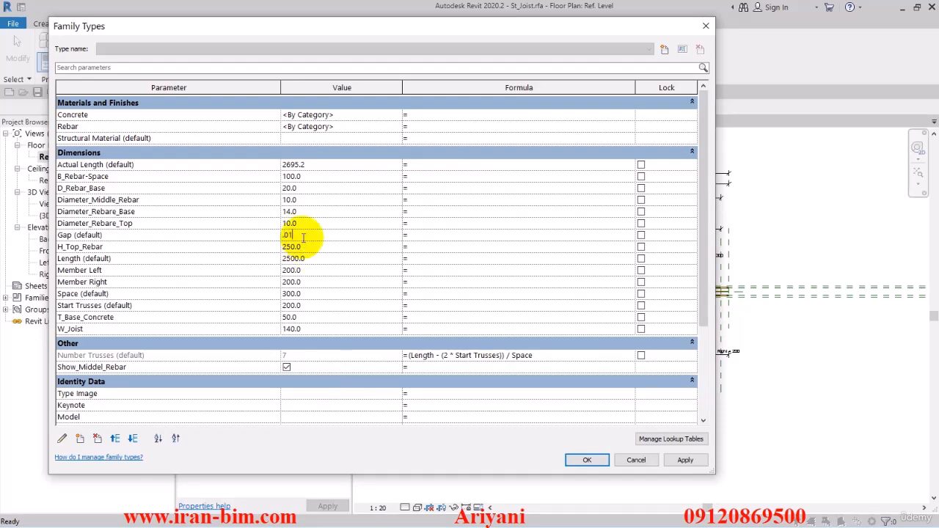
text(.01)
key(Return)
- Set the Gap parameter's value to 150 in the family types
click(303, 236)
text(150)
key(Return)
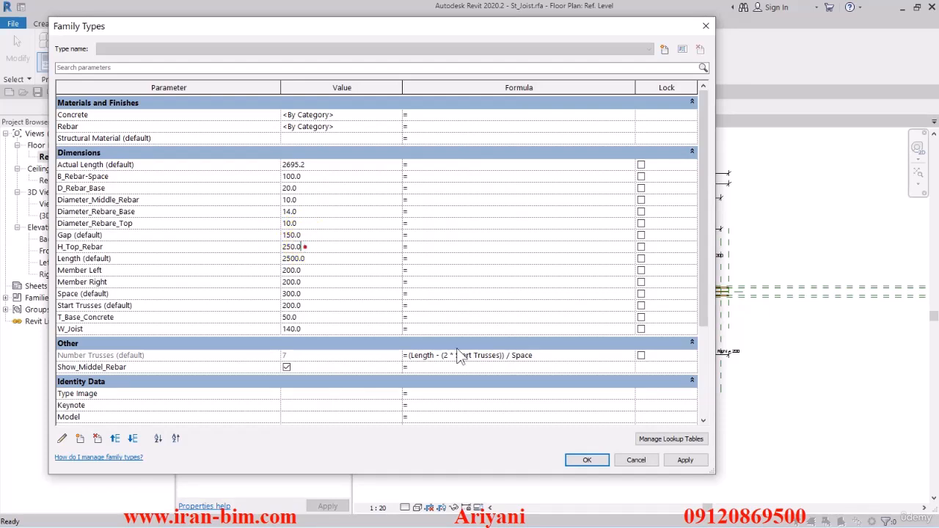
click(589, 463)
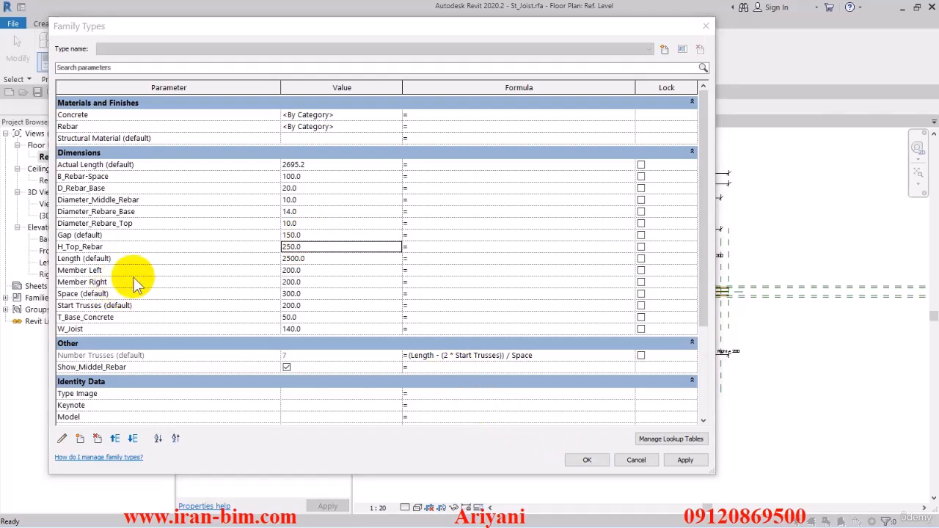
- Give the Actual Length parameter the formula Length - Gap in the family types and accept the change
click(66, 70)
text(ac)
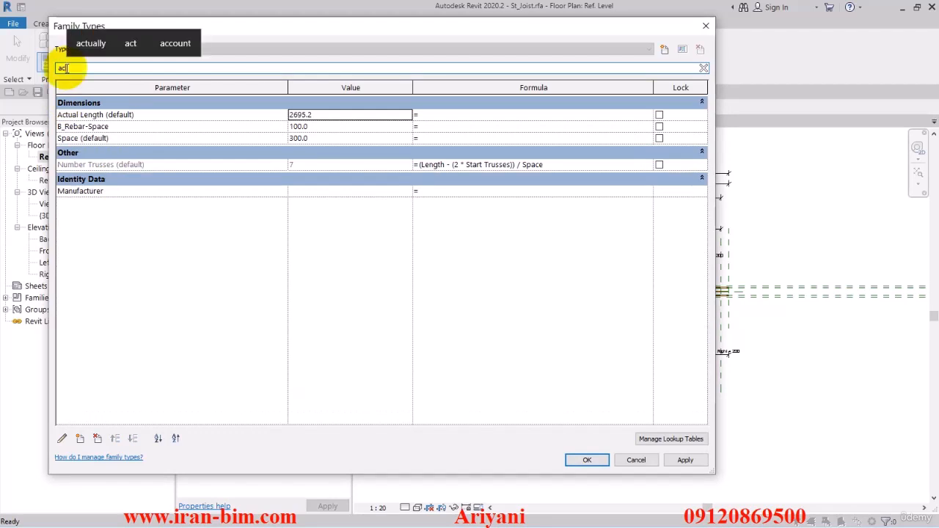
click(94, 115)
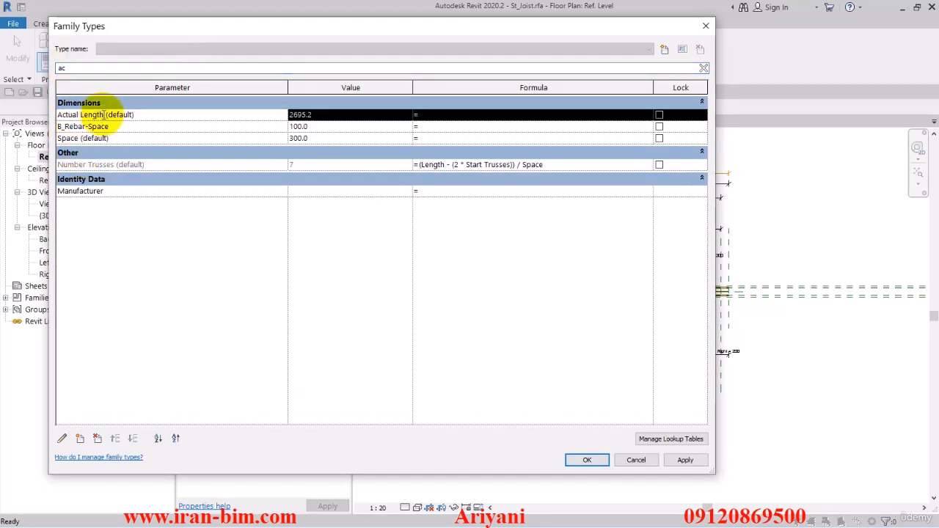
drag(107, 113, 82, 115)
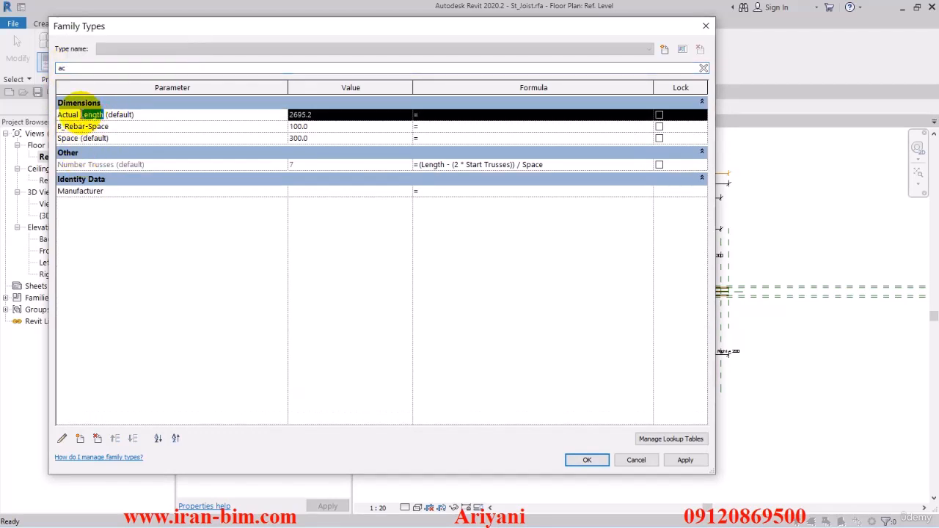
key(ctrl+c)
click(428, 115)
key(ctrl+v)
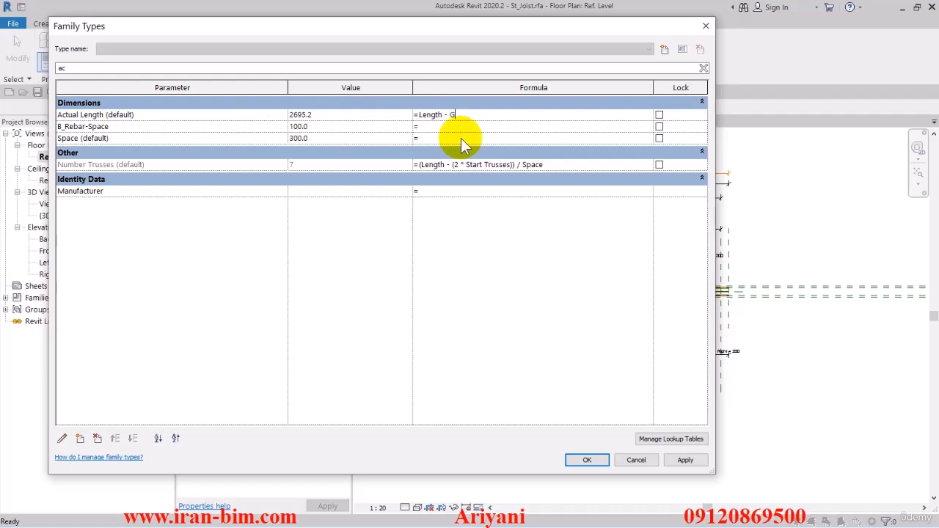
text(- Gap)
click(386, 257)
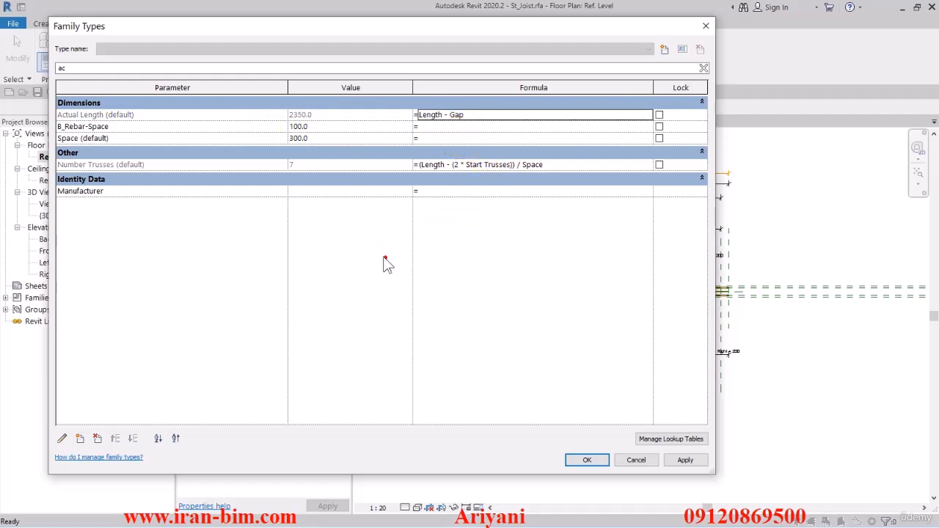
click(586, 458)
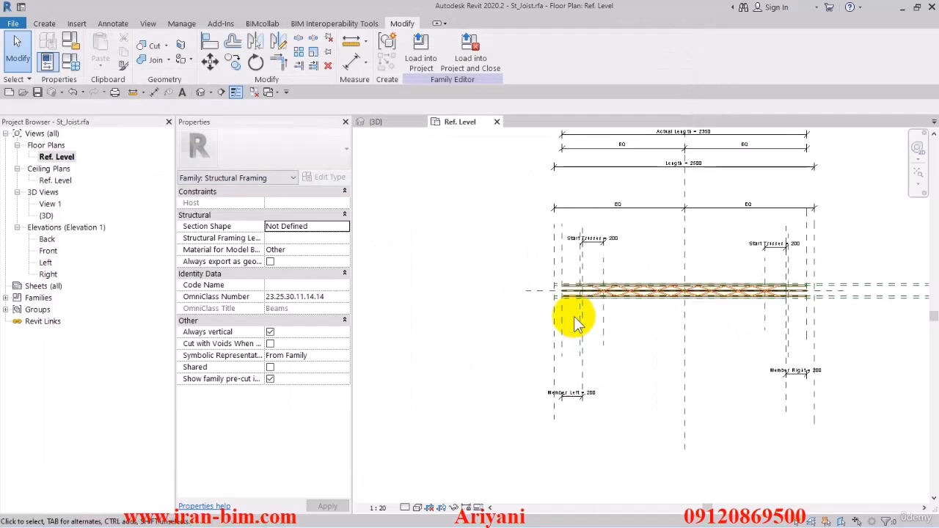
- Show the joist in the 3D view, set its Length parameter to 3500 in the family types, and save the family
click(205, 93)
shift+middle_drag(520, 247, 140, 132)
click(69, 60)
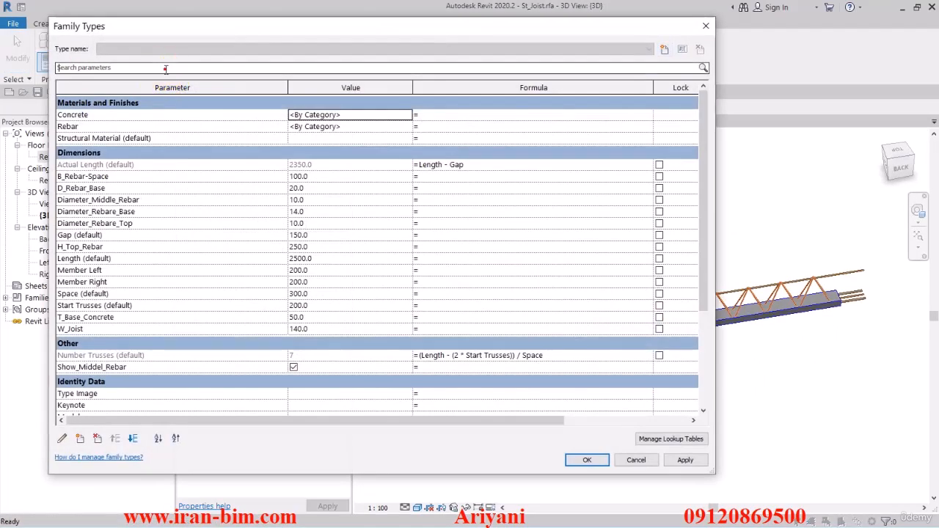
click(165, 69)
text(len)
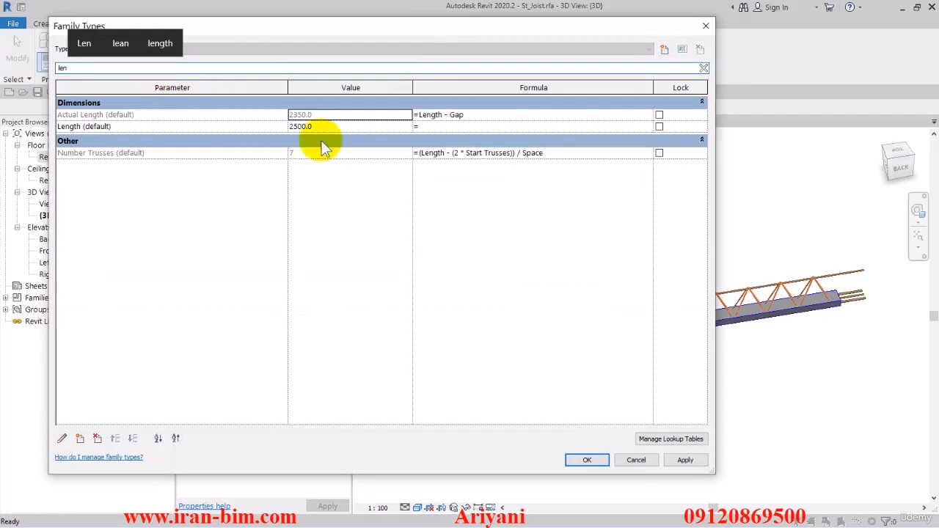
click(346, 126)
text(3500)
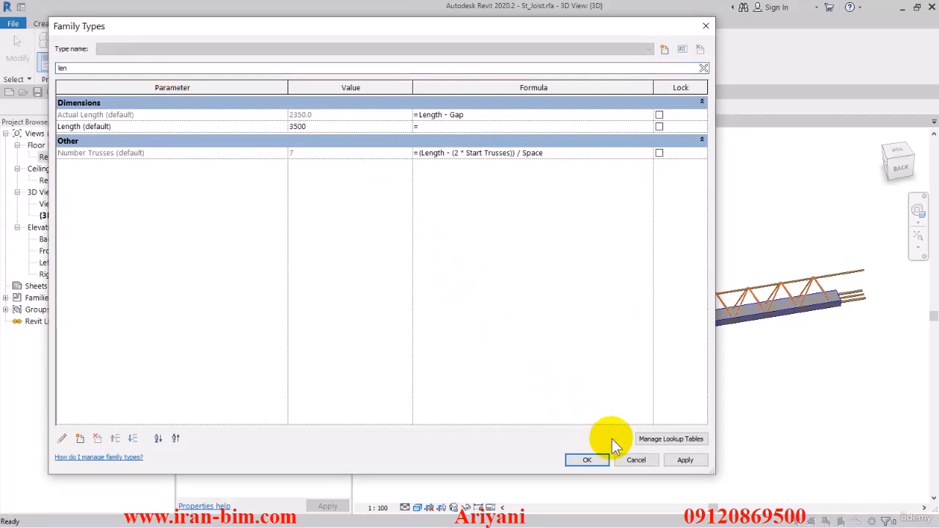
click(675, 460)
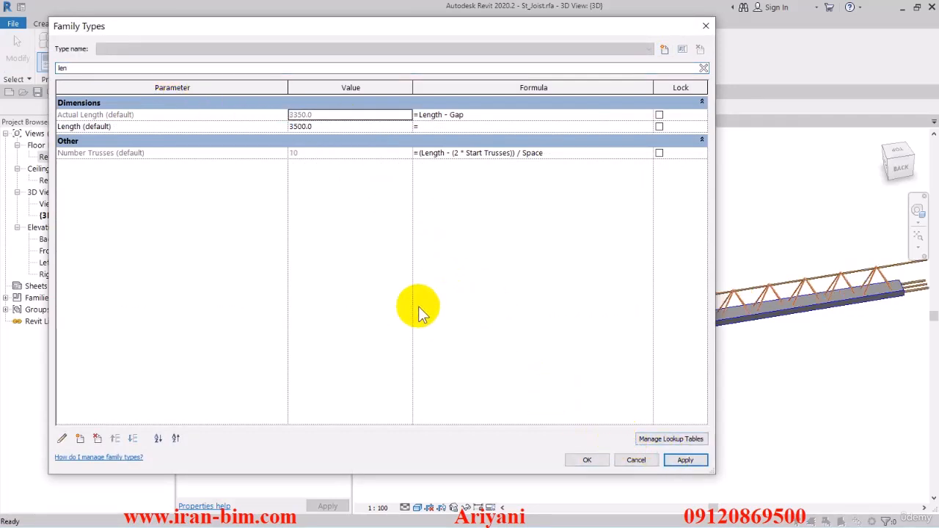
click(591, 459)
shift+middle_drag(565, 408, 631, 410)
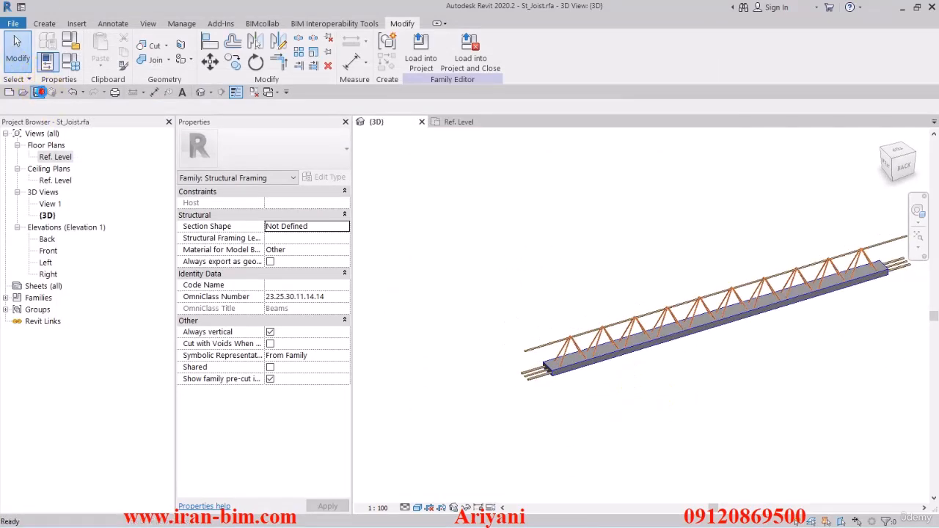
click(38, 93)
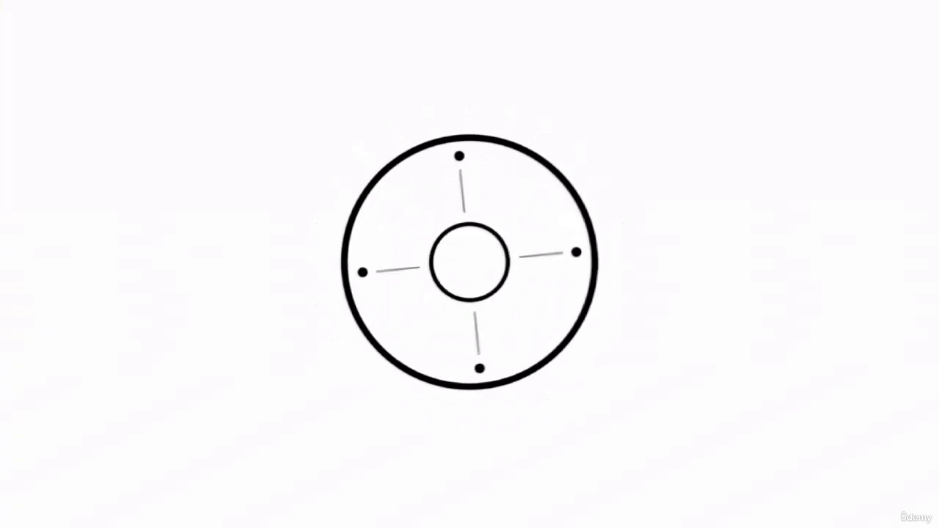